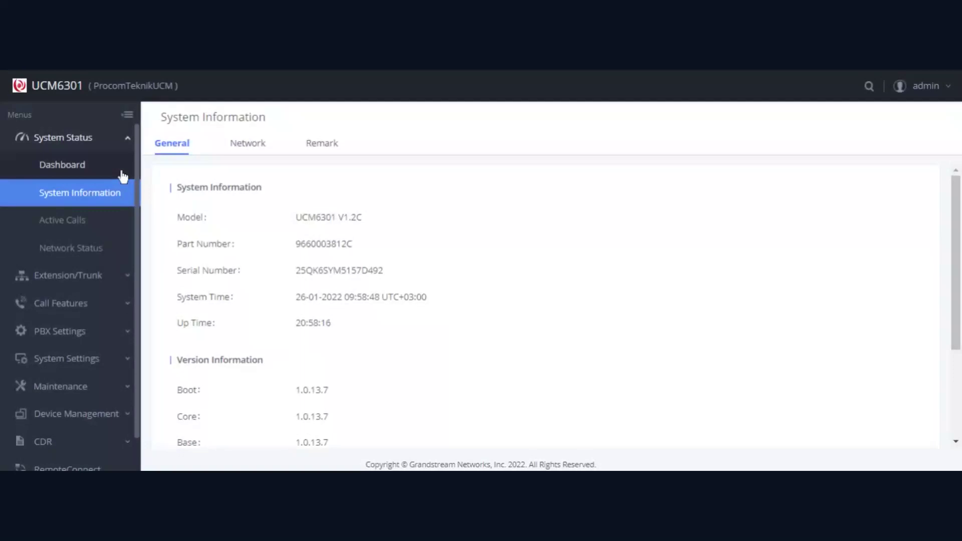
# Review the PBX's general system and firmware version information
pyautogui.click(110, 193)
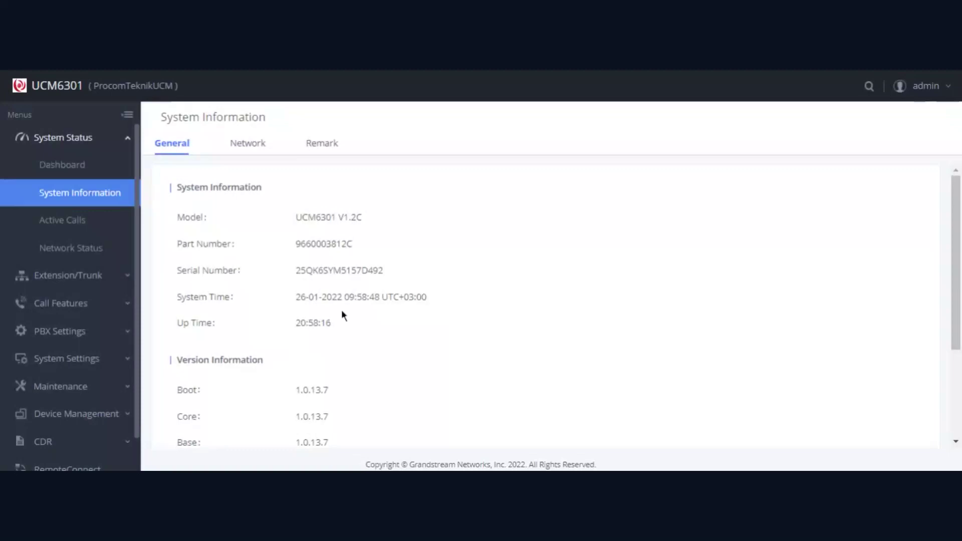
pyautogui.scroll(-2, 342, 312)
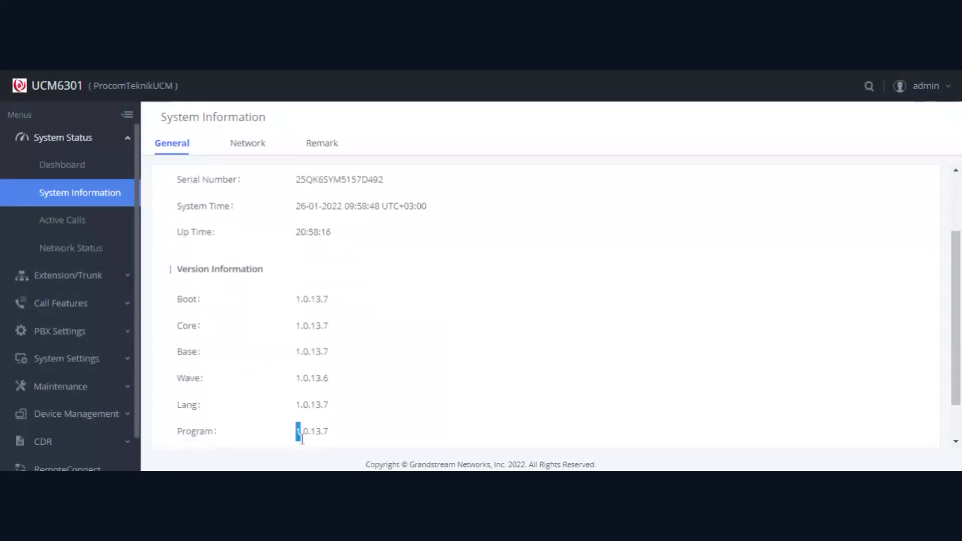
pyautogui.scroll(-1, 285, 400)
pyautogui.scroll(-1, 123, 331)
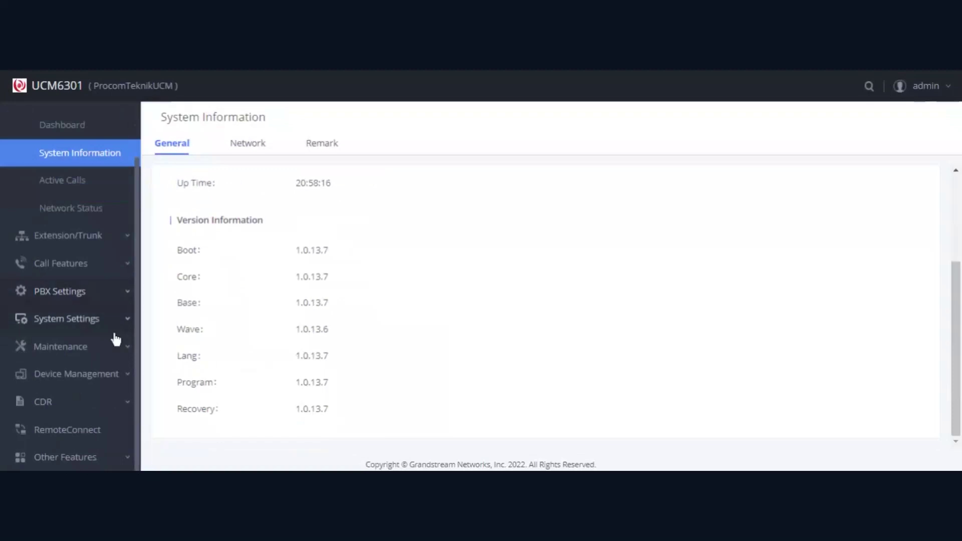
# Go to Zero Config under Other Features and open its Zero Config Settings
pyautogui.click(83, 455)
pyautogui.click(82, 374)
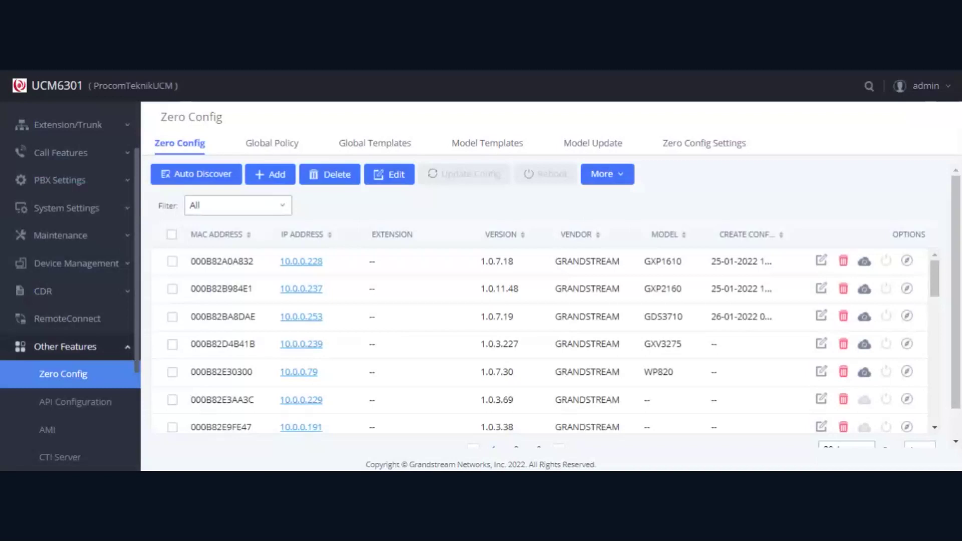
pyautogui.click(711, 145)
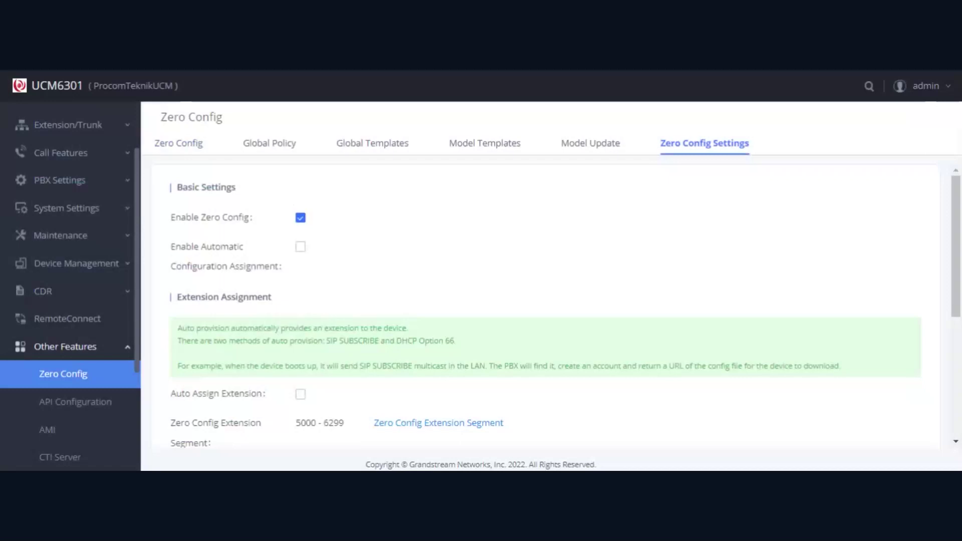
pyautogui.click(302, 218)
pyautogui.click(176, 145)
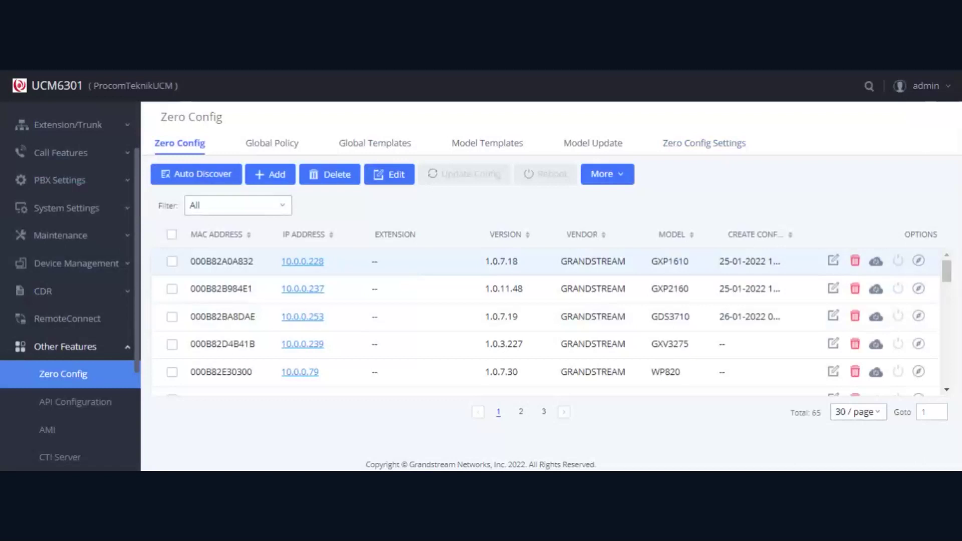
pyautogui.click(704, 145)
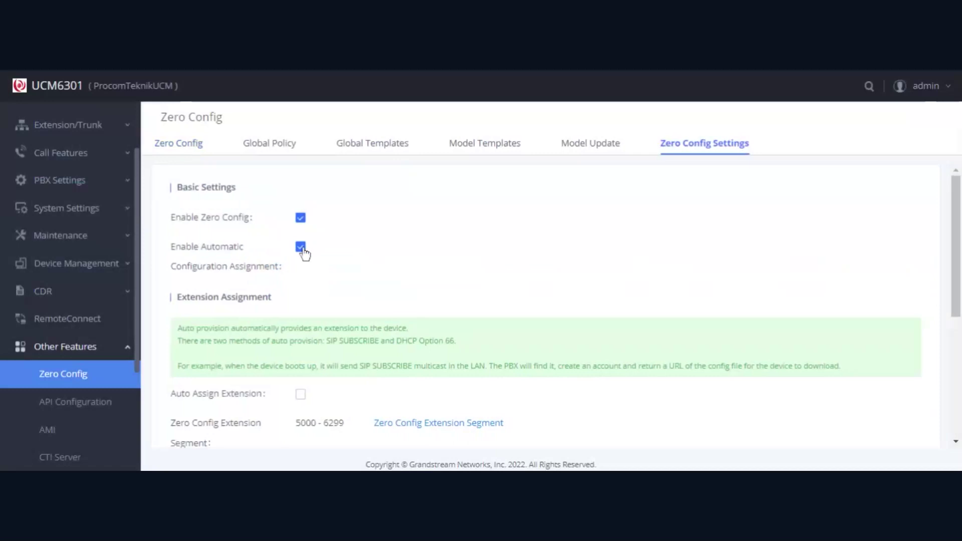
# Try the automatic configuration assignment and automatic extension assignment options in the Zero Config settings
pyautogui.click(301, 248)
pyautogui.scroll(-2, 472, 249)
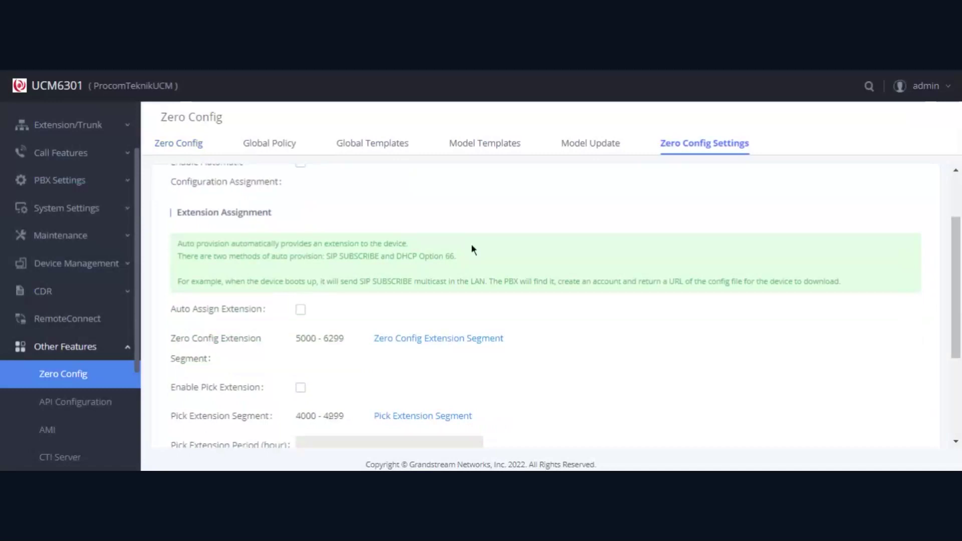
pyautogui.scroll(-1, 498, 249)
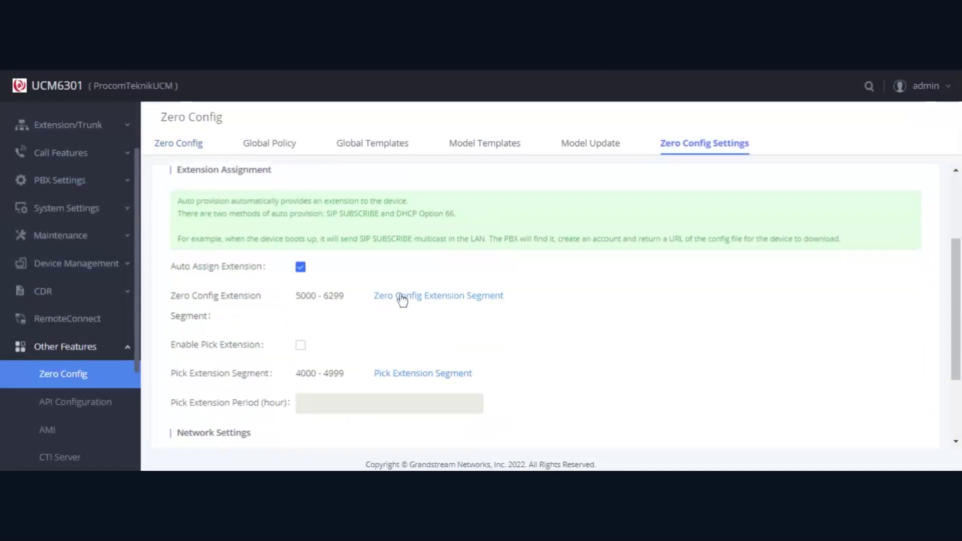
pyautogui.click(302, 268)
# Try enabling pick extension with a pick extension period of 1 hour, and switch it back off
pyautogui.click(300, 345)
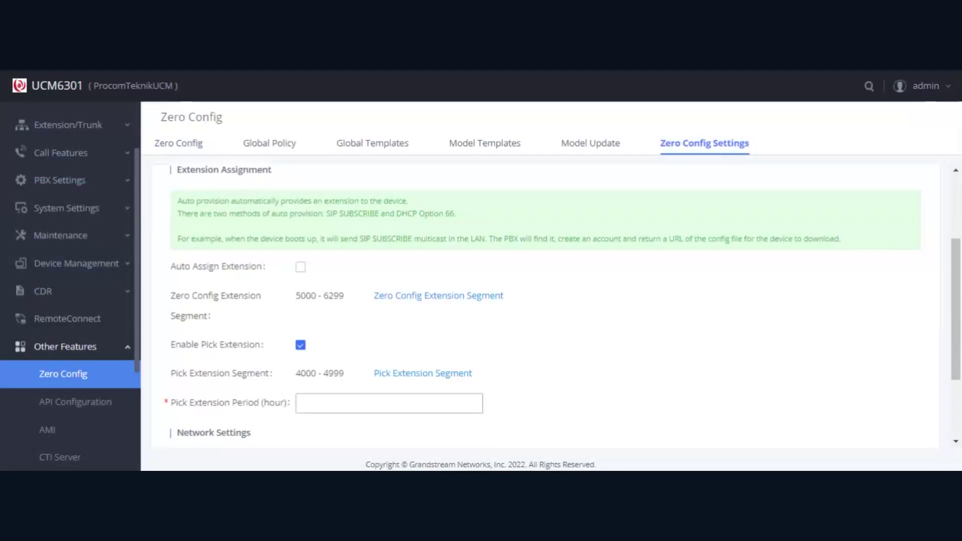
pyautogui.click(377, 396)
pyautogui.write('1')
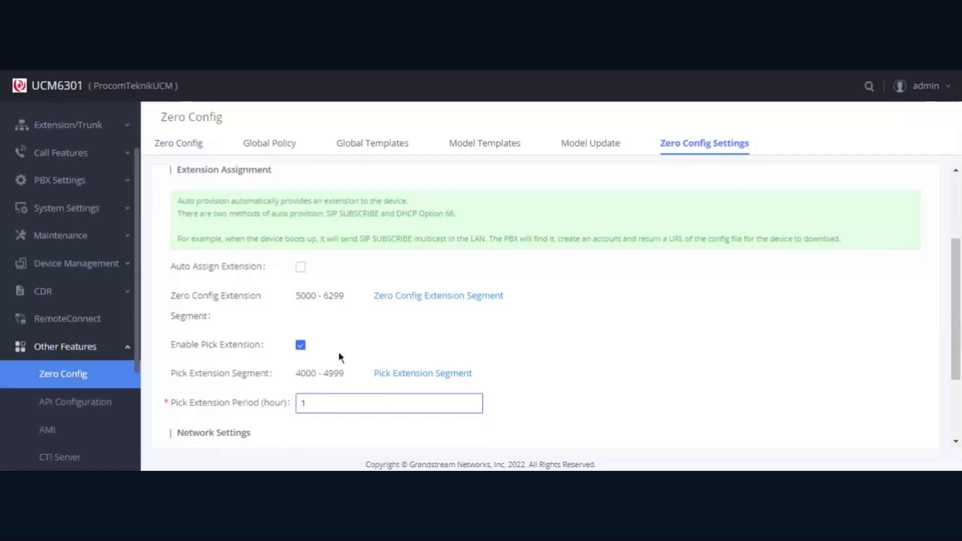
pyautogui.click(300, 346)
# Try adding a second subnet whitelist entry in the network settings, and remove the blank entry
pyautogui.scroll(-3, 527, 345)
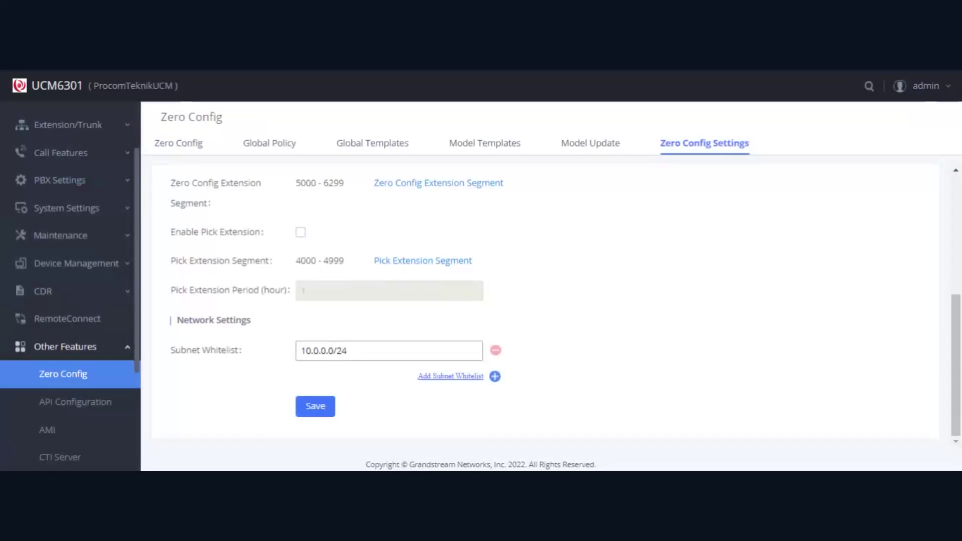
pyautogui.click(441, 376)
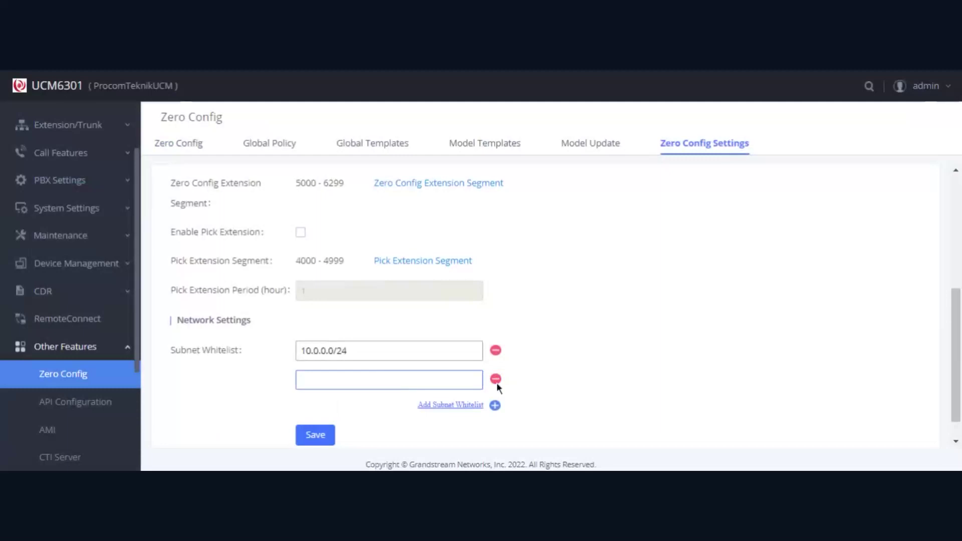
pyautogui.click(497, 382)
pyautogui.click(496, 381)
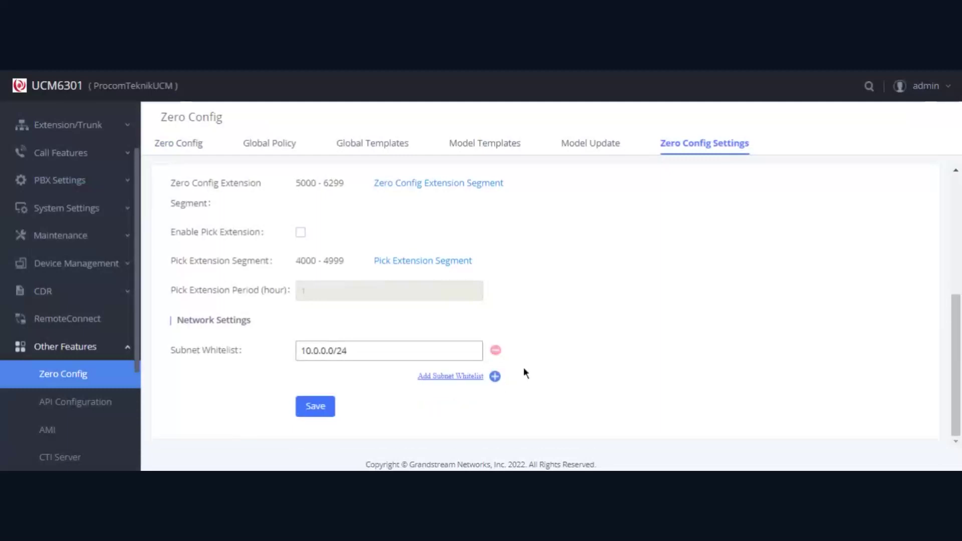
# Save the Zero Config settings with the subnet whitelist 10.0.0.0/24
pyautogui.click(300, 406)
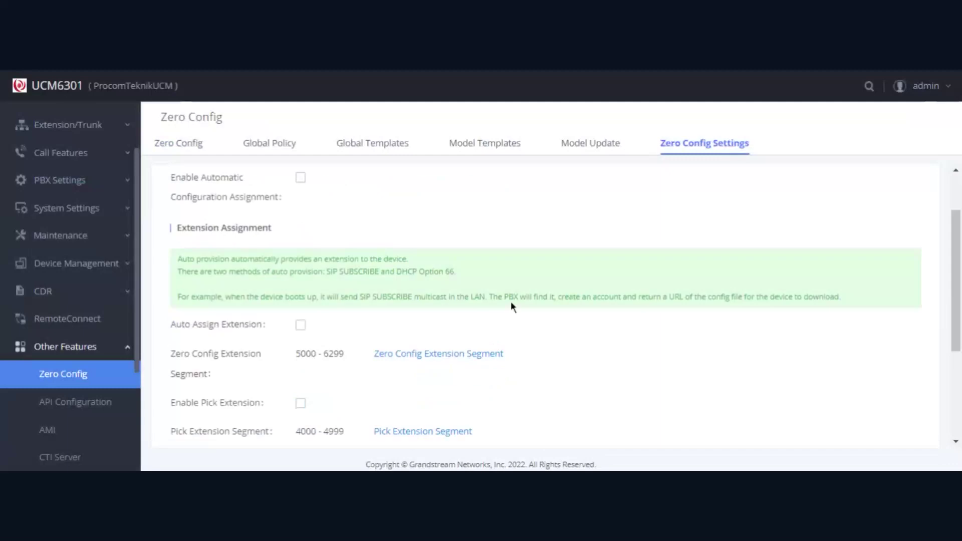
pyautogui.scroll(-4, 451, 326)
pyautogui.click(313, 408)
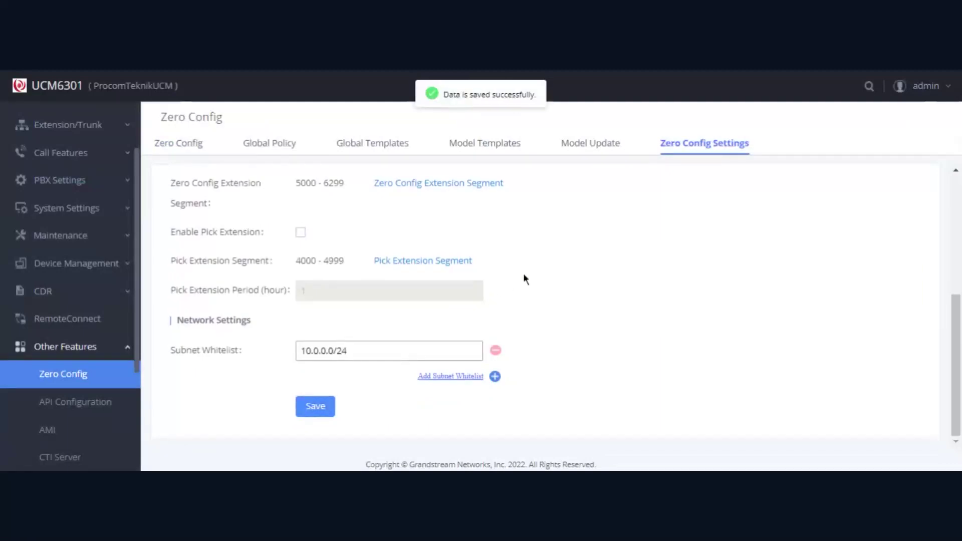
# Check the Model Template Package List in Model Update for the GRP2602P package and its remote and local versions
pyautogui.click(602, 150)
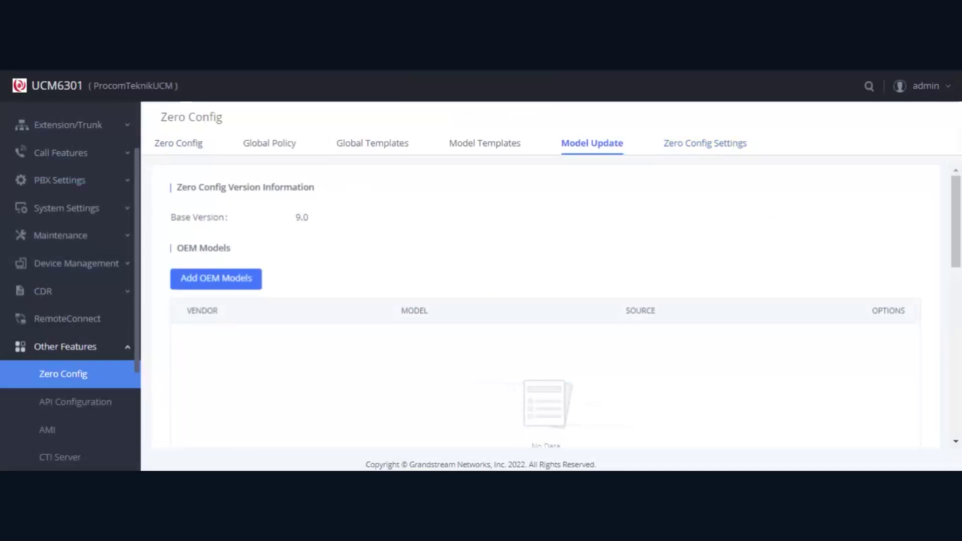
pyautogui.moveTo(955, 221); pyautogui.dragTo(958, 361)
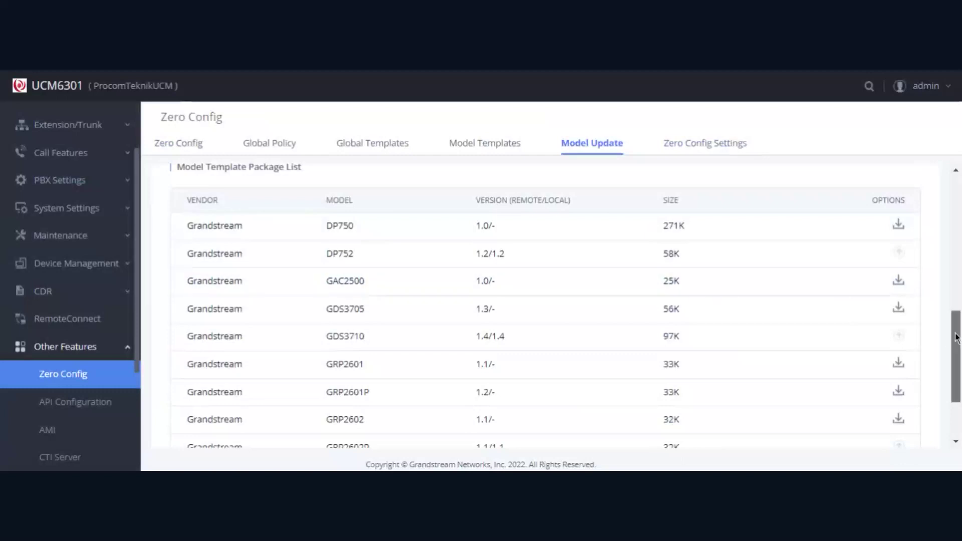
pyautogui.moveTo(957, 337); pyautogui.dragTo(957, 330)
pyautogui.scroll(-1, 852, 324)
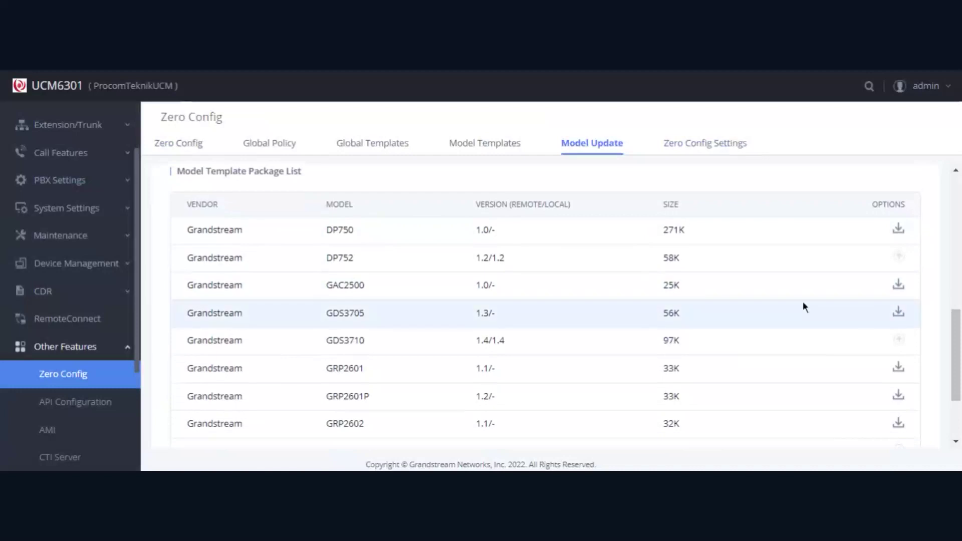
pyautogui.moveTo(955, 334); pyautogui.dragTo(953, 296)
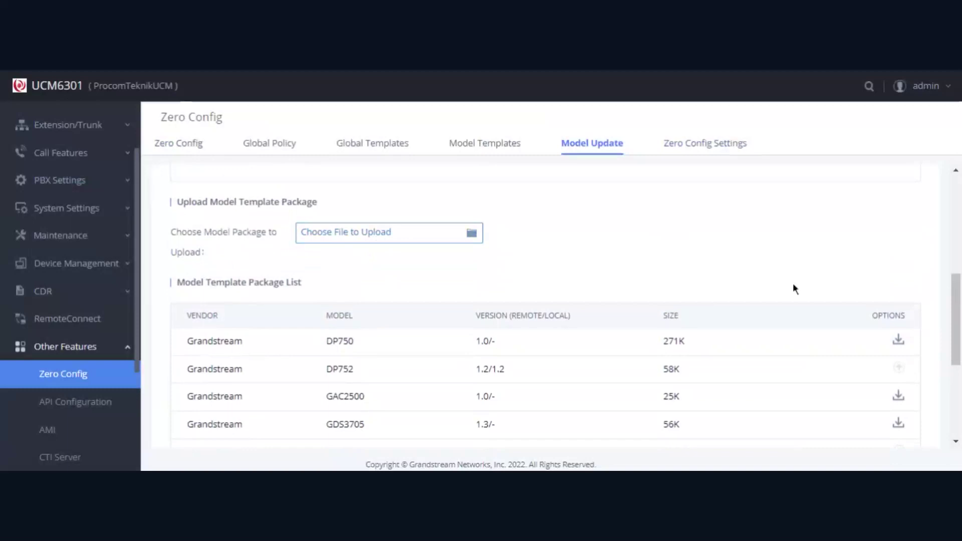
pyautogui.scroll(-5, 792, 283)
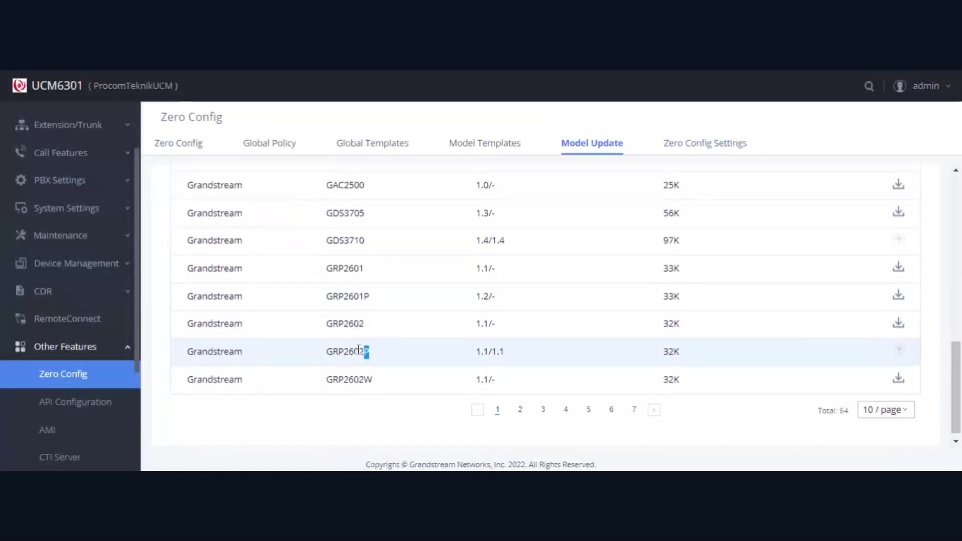
pyautogui.moveTo(368, 350); pyautogui.dragTo(324, 357)
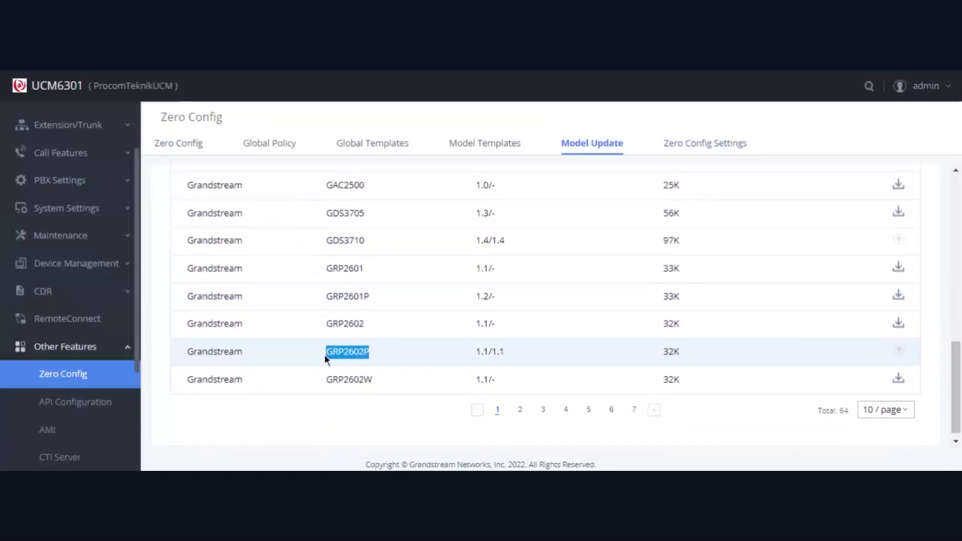
pyautogui.click(691, 360)
pyautogui.moveTo(370, 352); pyautogui.dragTo(336, 351)
pyautogui.moveTo(504, 352); pyautogui.dragTo(477, 351)
# Browse the remaining pages of the model template package list through page 7, and return to page 1
pyautogui.click(654, 410)
pyautogui.click(565, 411)
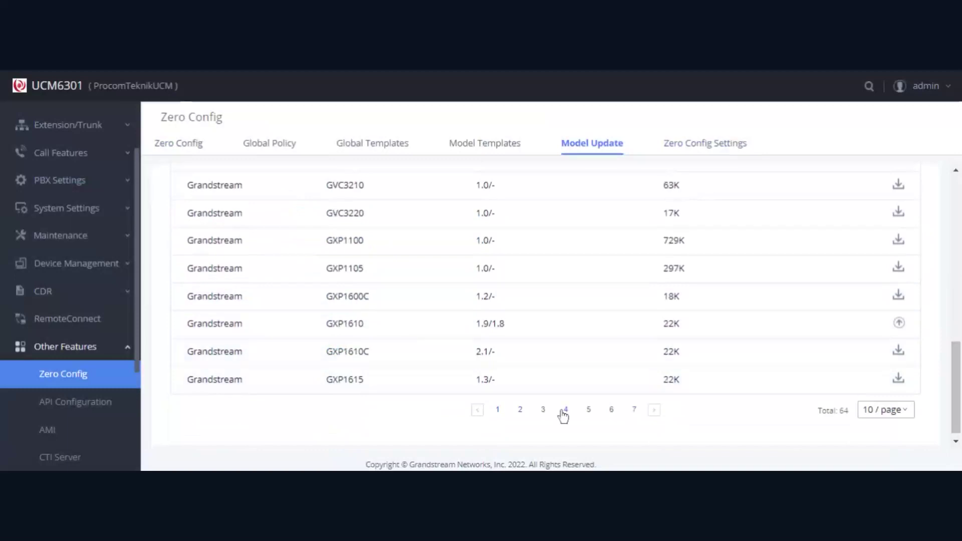
pyautogui.click(589, 410)
pyautogui.click(612, 410)
pyautogui.click(634, 410)
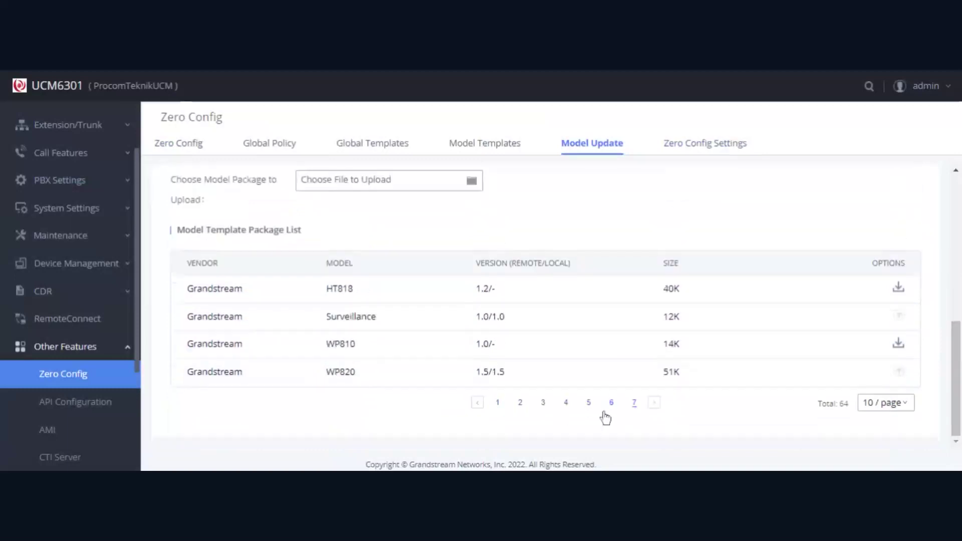
pyautogui.click(499, 410)
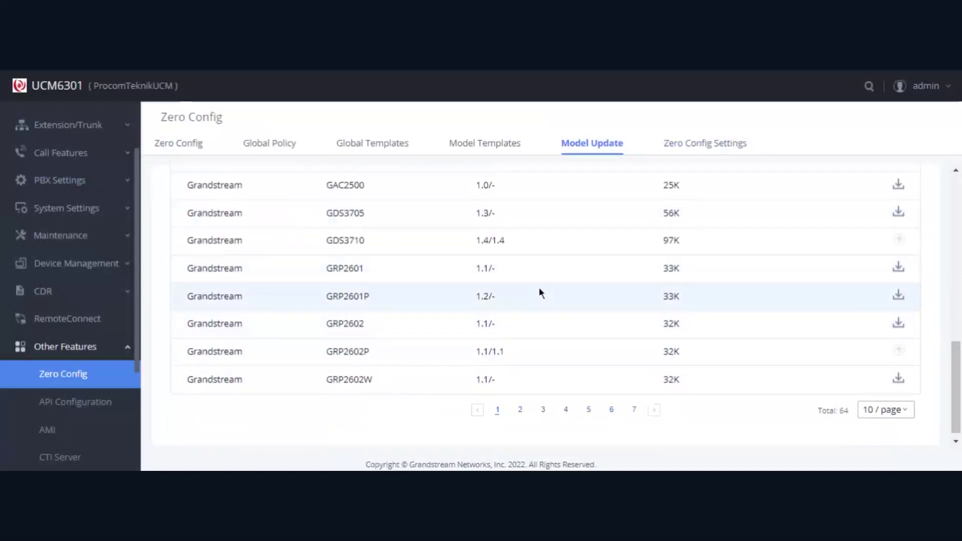
pyautogui.scroll(3, 539, 290)
pyautogui.scroll(2, 539, 291)
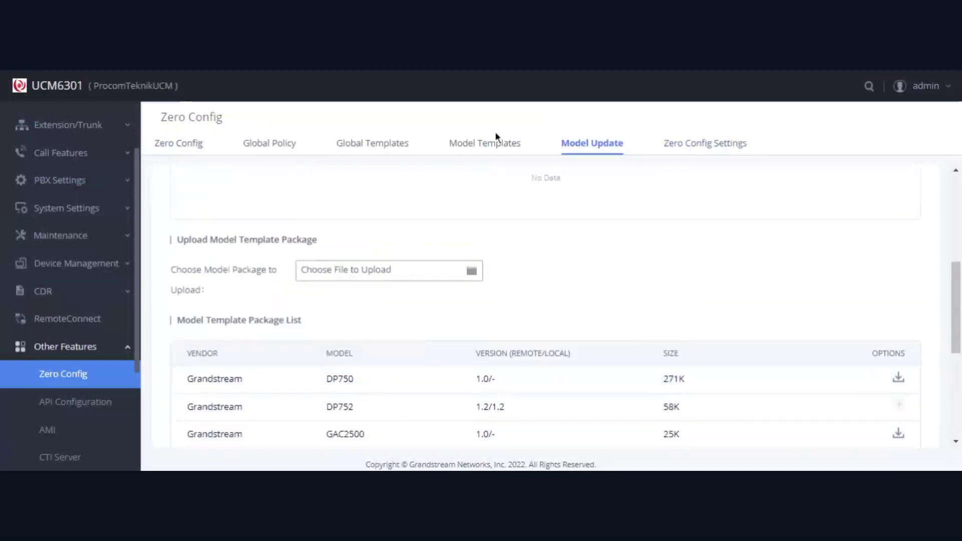
# Start a new model template for the GRANDSTREAM GRP2602P and name it GRP2602P
pyautogui.click(497, 146)
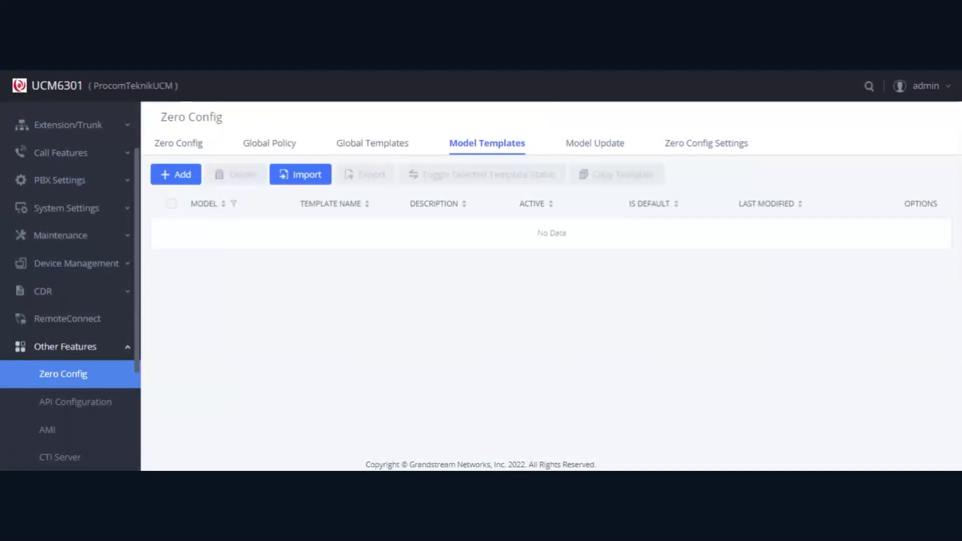
pyautogui.click(178, 182)
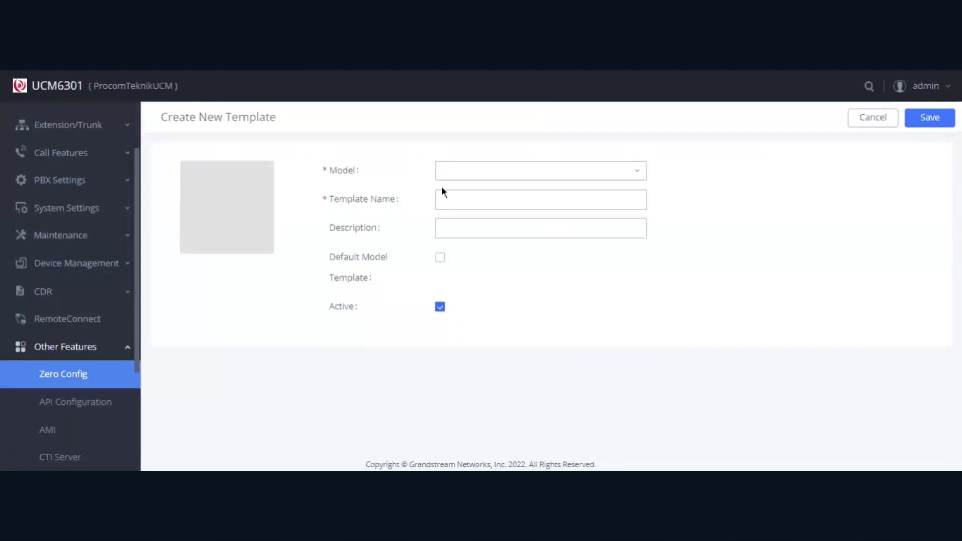
pyautogui.click(489, 171)
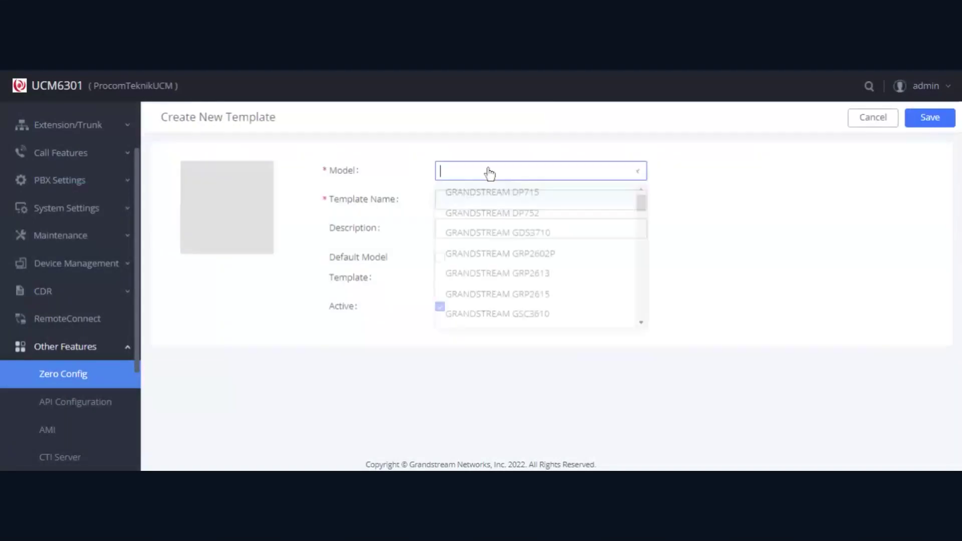
pyautogui.click(547, 262)
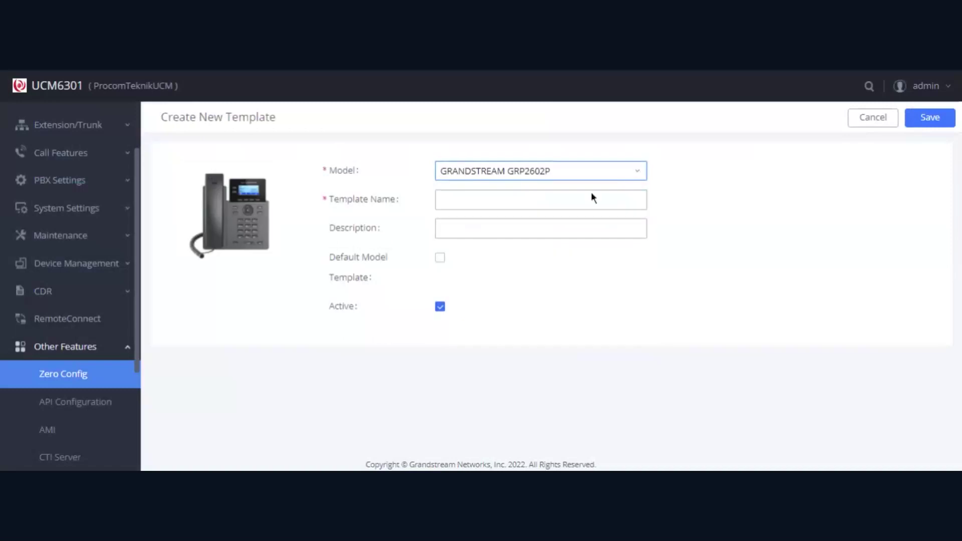
pyautogui.click(554, 201)
pyautogui.write('GR')
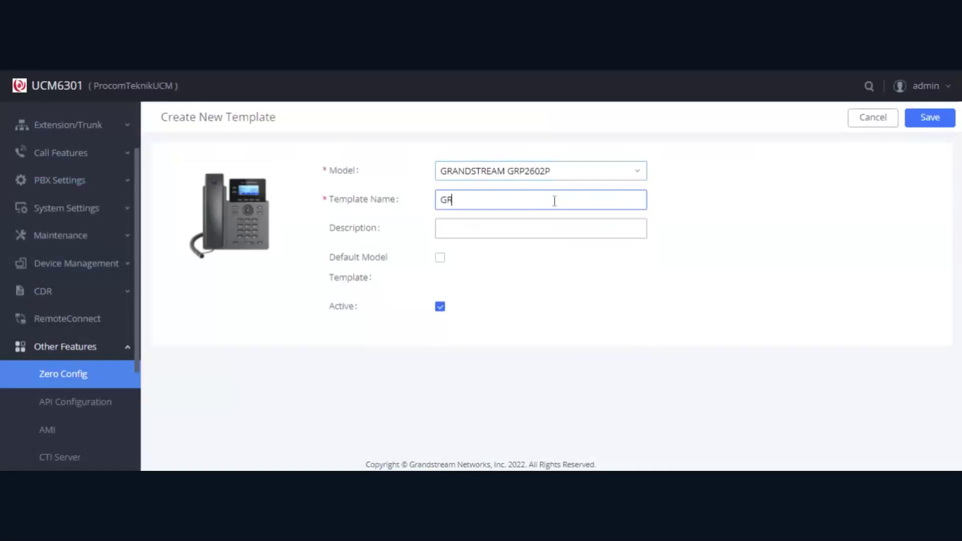
pyautogui.write('P2602P')
# Leave the description empty, mark the template as the default model template, and save it
pyautogui.click(543, 241)
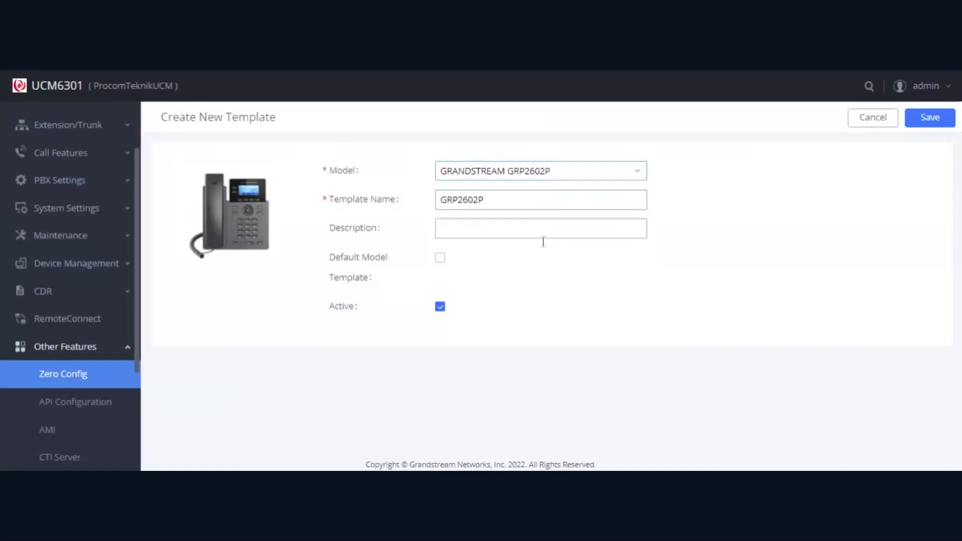
pyautogui.click(450, 228)
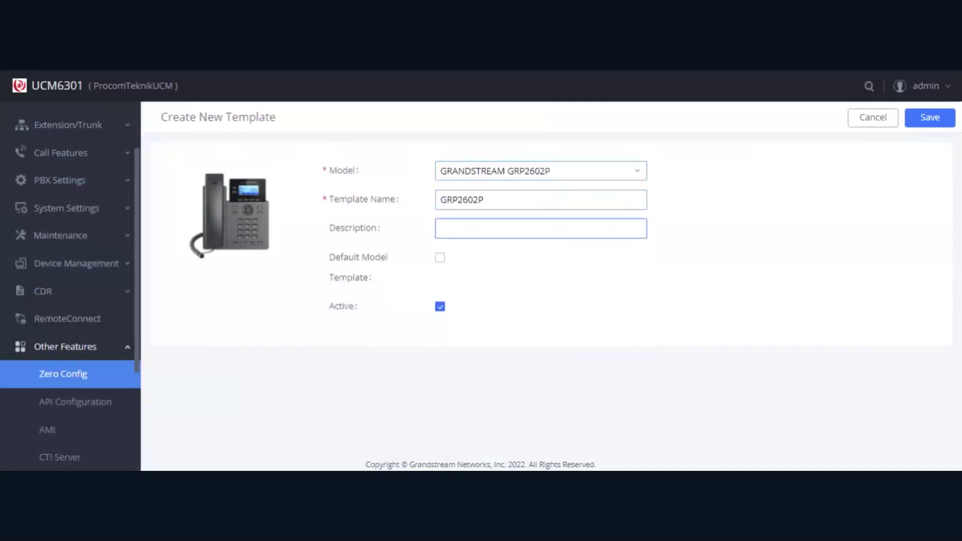
pyautogui.click(440, 258)
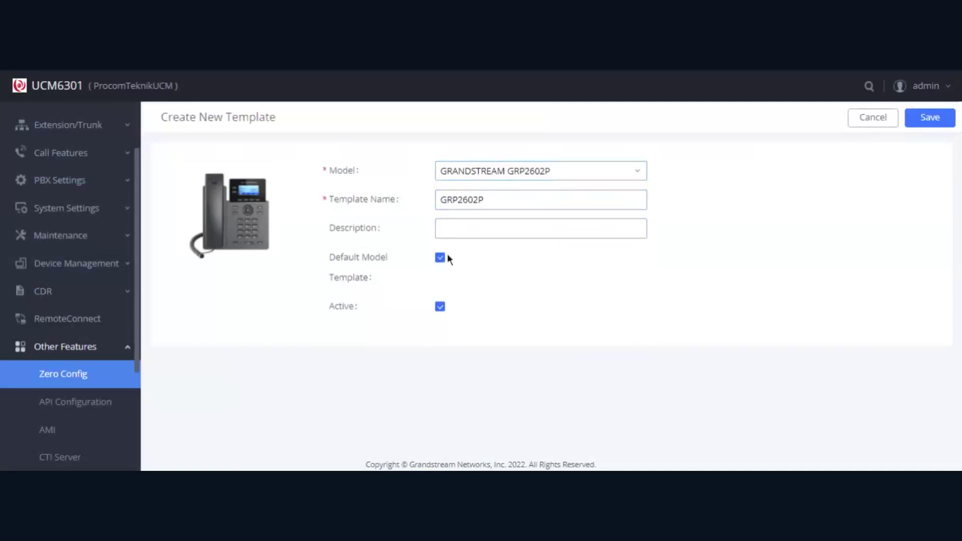
pyautogui.click(933, 124)
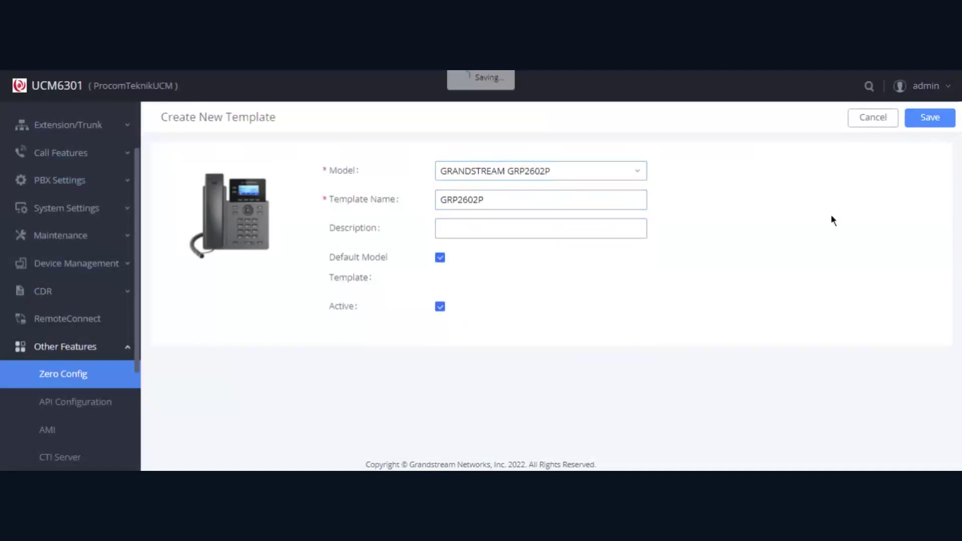
# Add the Maintenance options to the GRP2602P template and review the Upgrade and Provision settings
pyautogui.scroll(-2, 679, 293)
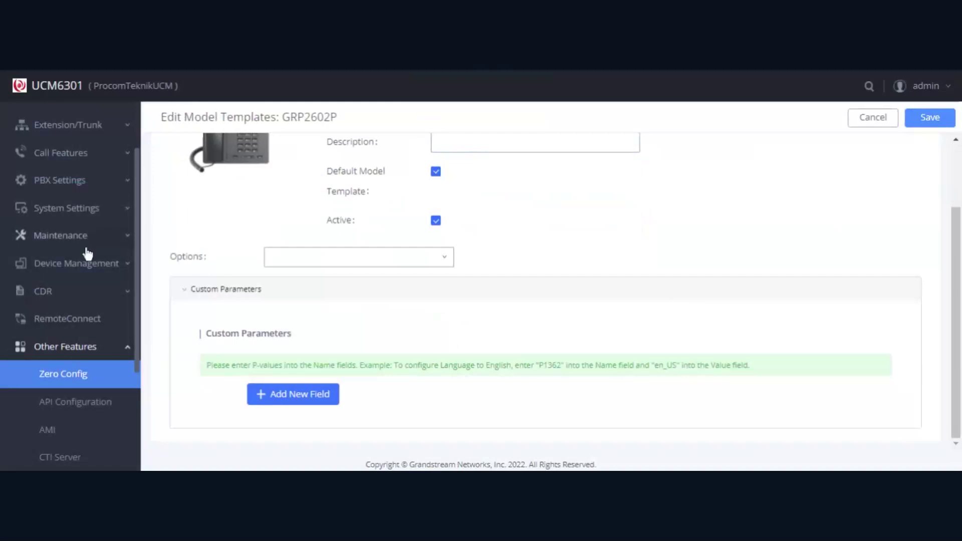
pyautogui.click(323, 257)
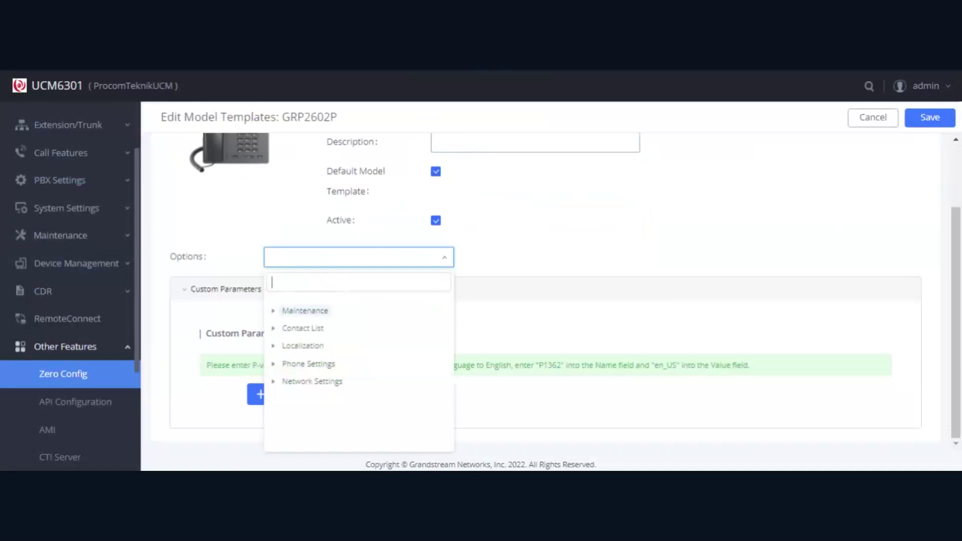
pyautogui.click(305, 310)
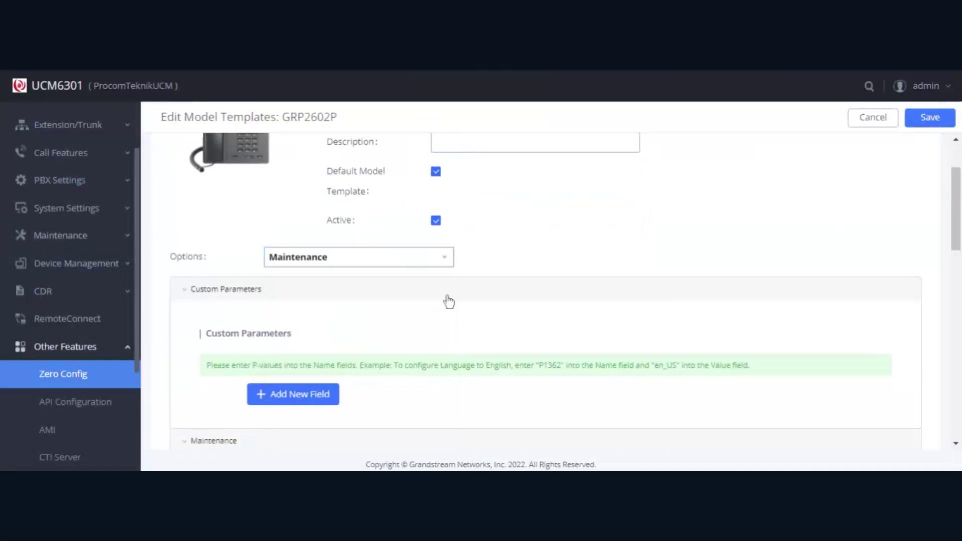
pyautogui.scroll(-4, 492, 294)
pyautogui.scroll(-2, 339, 301)
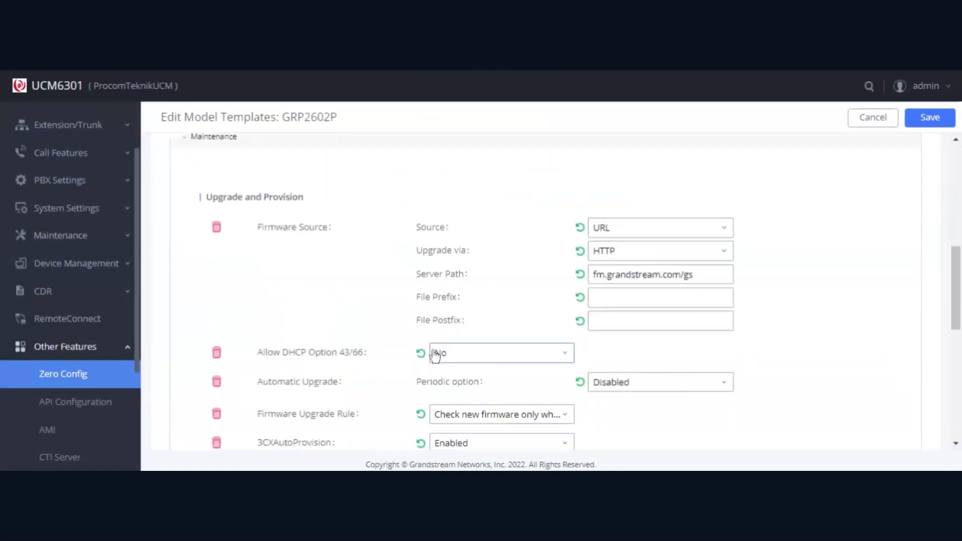
pyautogui.scroll(-1, 404, 305)
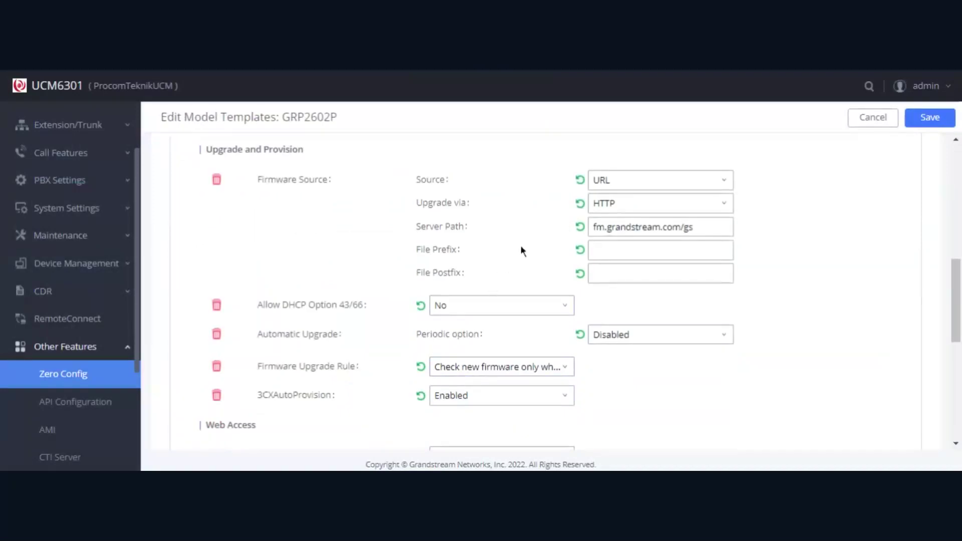
pyautogui.scroll(1, 521, 246)
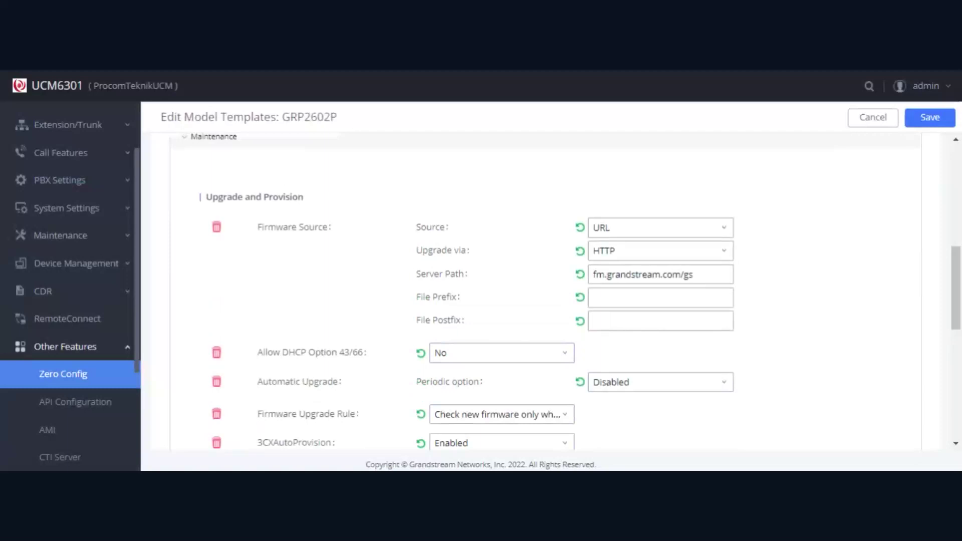
# Set the Firmware Source server path to firmware.grandstream.com
pyautogui.click(697, 275)
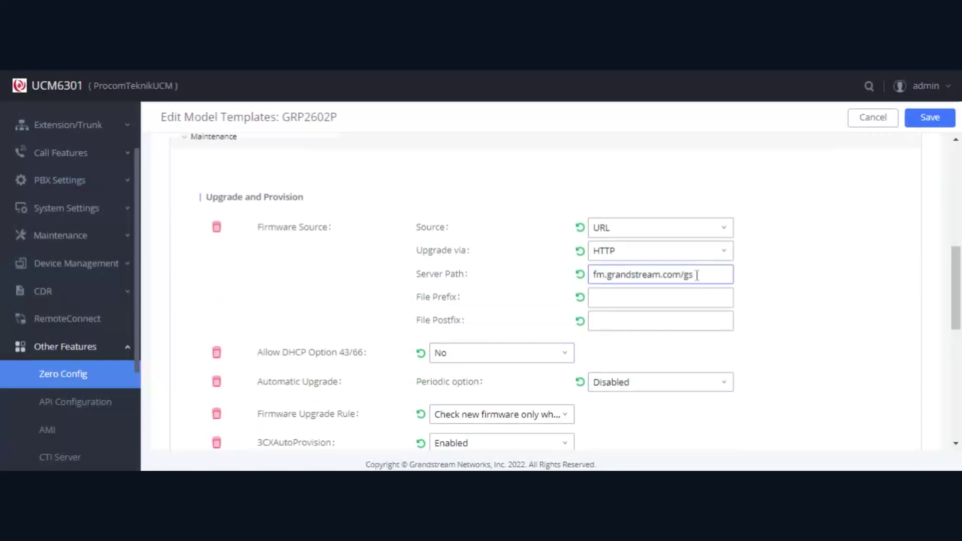
pyautogui.moveTo(696, 275); pyautogui.dragTo(594, 275)
pyautogui.write('firmware.grandstream.com')
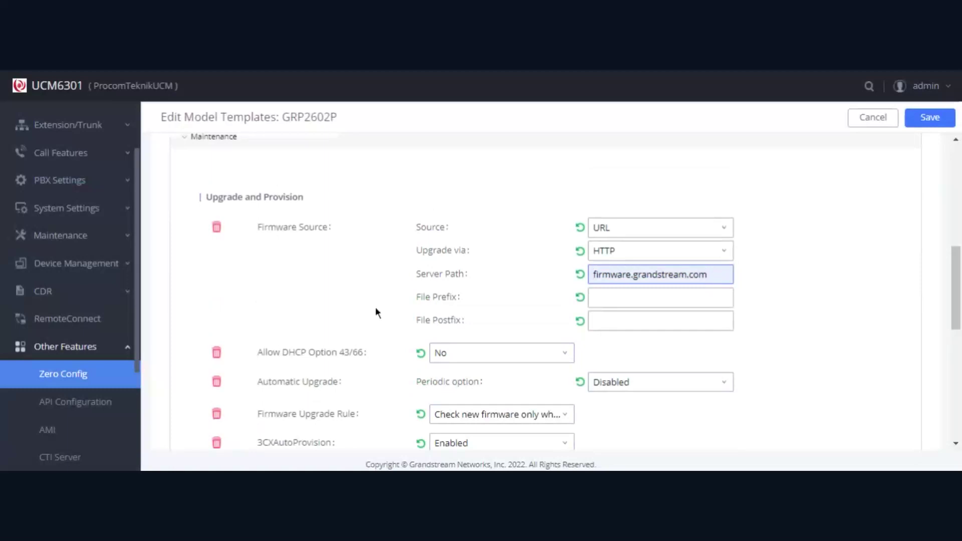
# Remove the Allow DHCP Option 43/66 setting from the template's Upgrade and Provision section
pyautogui.scroll(1, 331, 290)
pyautogui.scroll(-1, 427, 365)
pyautogui.scroll(-1, 345, 366)
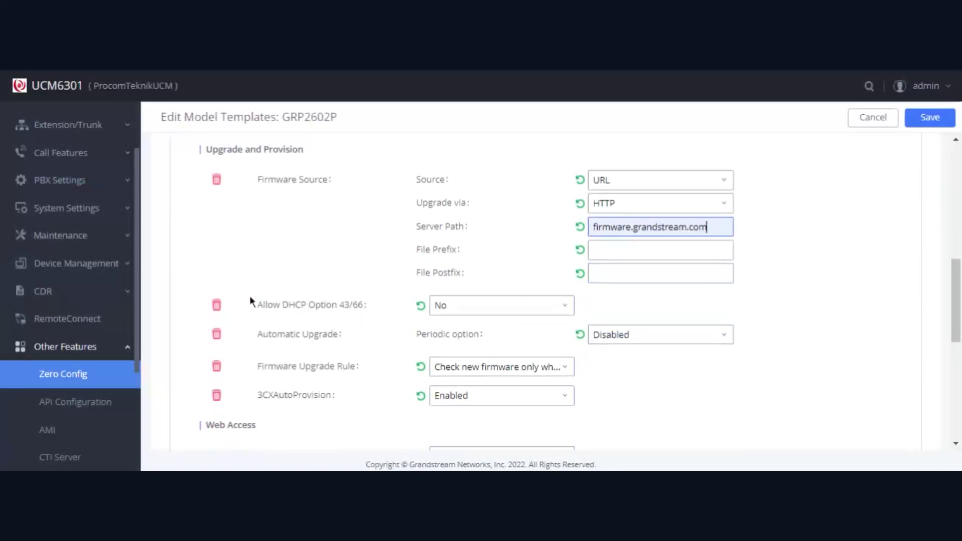
pyautogui.click(219, 309)
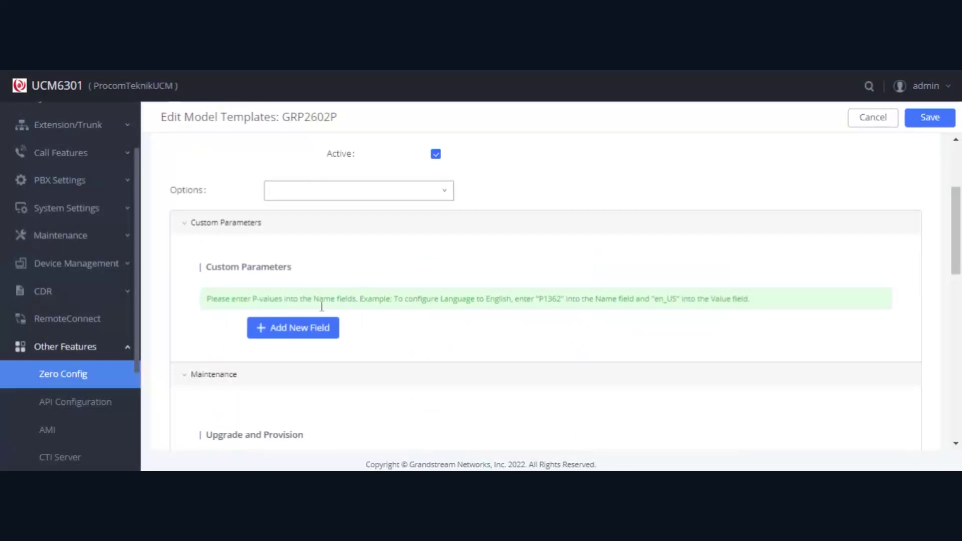
# Add a custom parameter named P1362 with the value en_US to the template
pyautogui.click(298, 335)
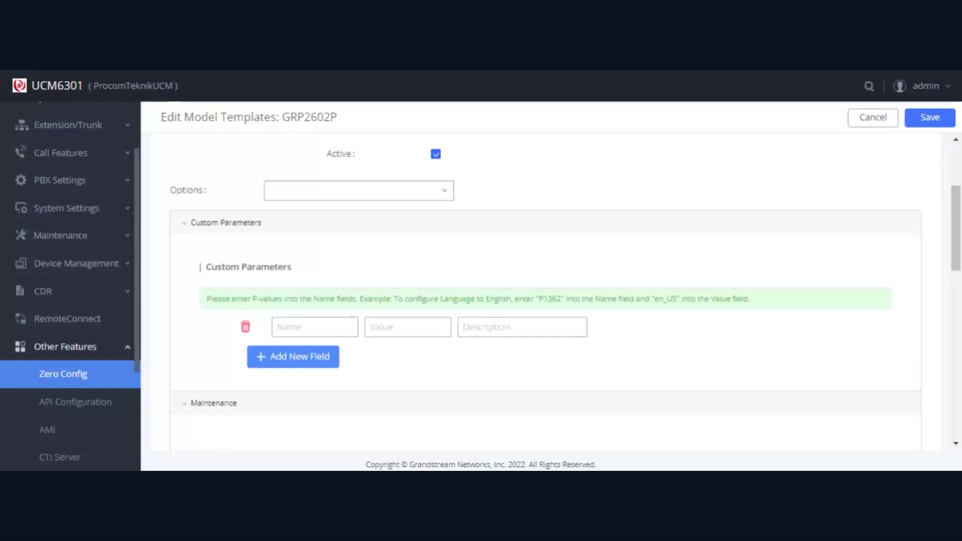
pyautogui.click(288, 328)
pyautogui.write('P1362')
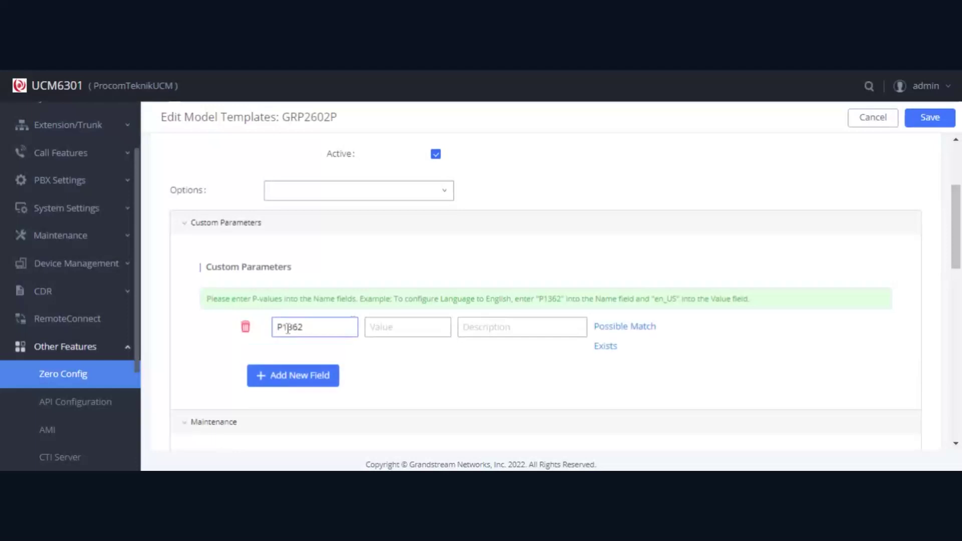
pyautogui.press('Tab')
pyautogui.write('en')
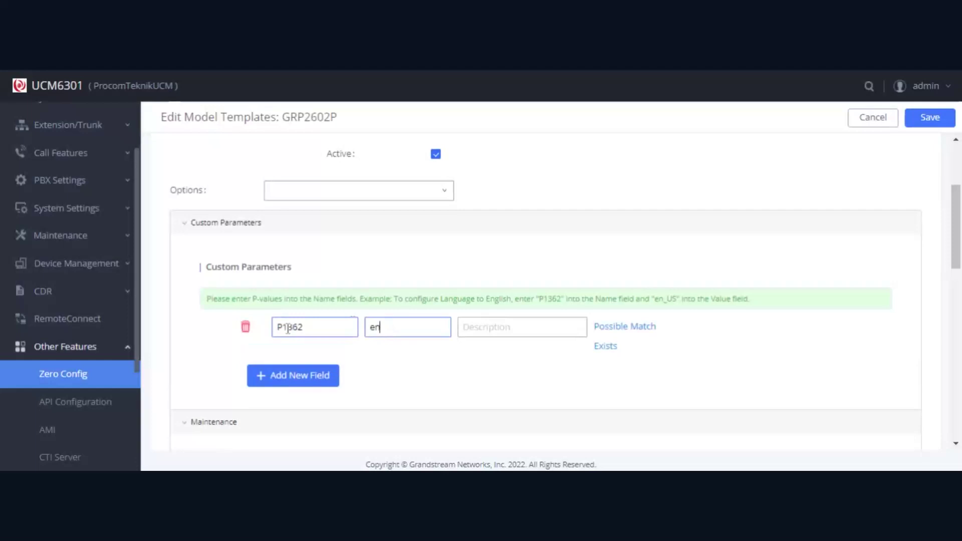
pyautogui.write('_US')
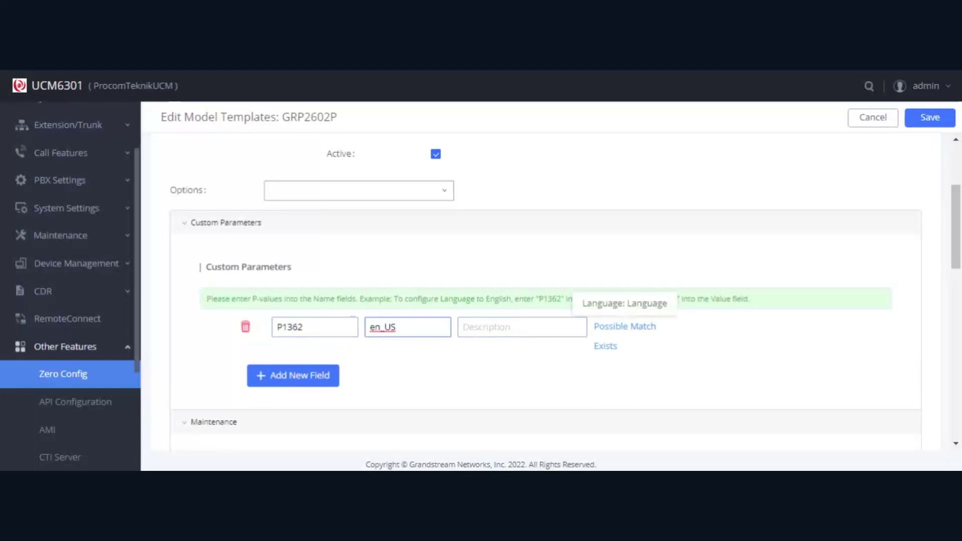
pyautogui.moveTo(305, 326); pyautogui.dragTo(253, 327)
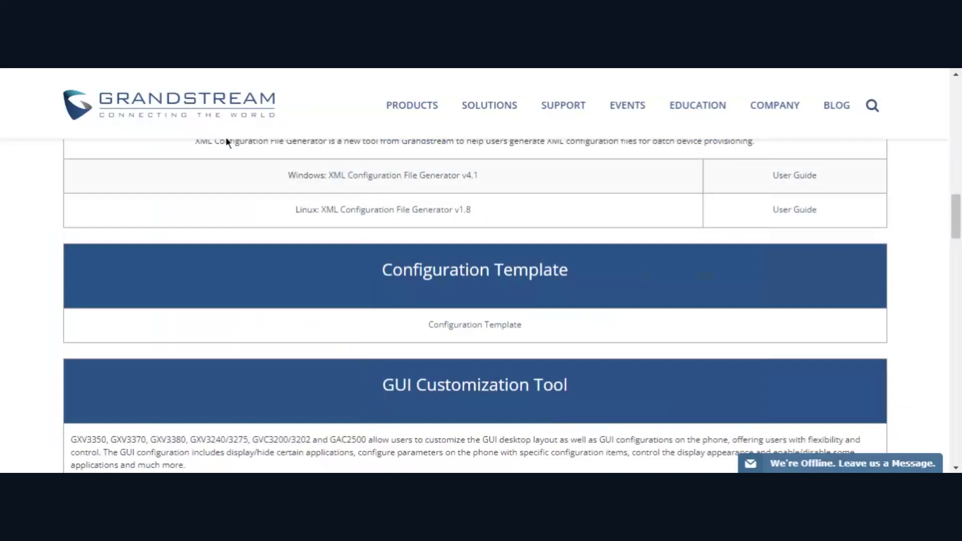
# Switch to the Grandstream support tools page and locate the Configuration Template download
pyautogui.moveTo(556, 129)
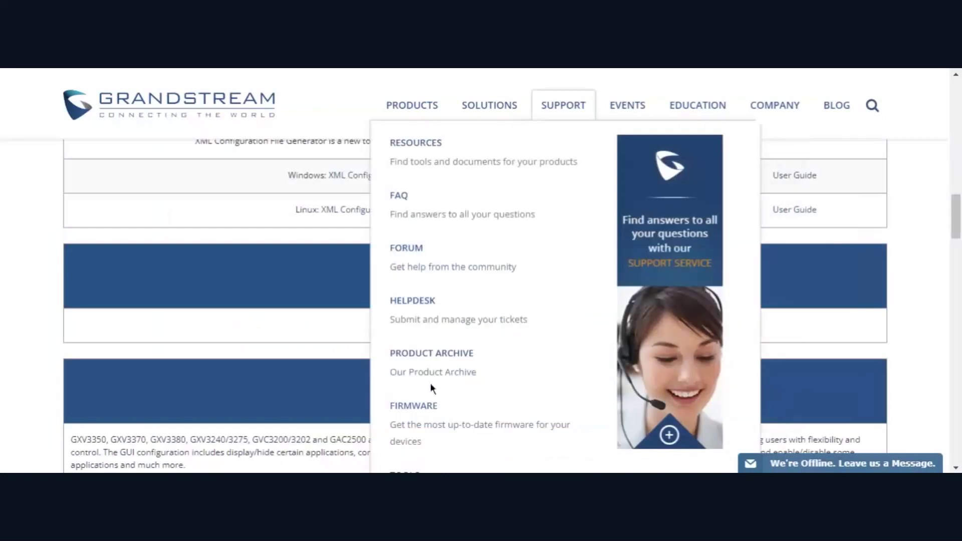
pyautogui.scroll(-2, 435, 386)
pyautogui.scroll(2, 293, 148)
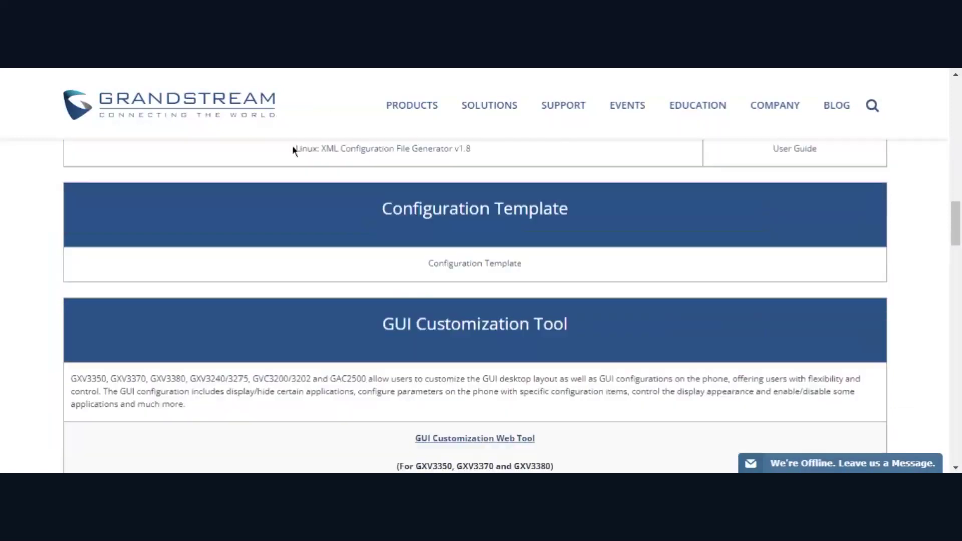
pyautogui.moveTo(382, 270); pyautogui.dragTo(564, 270)
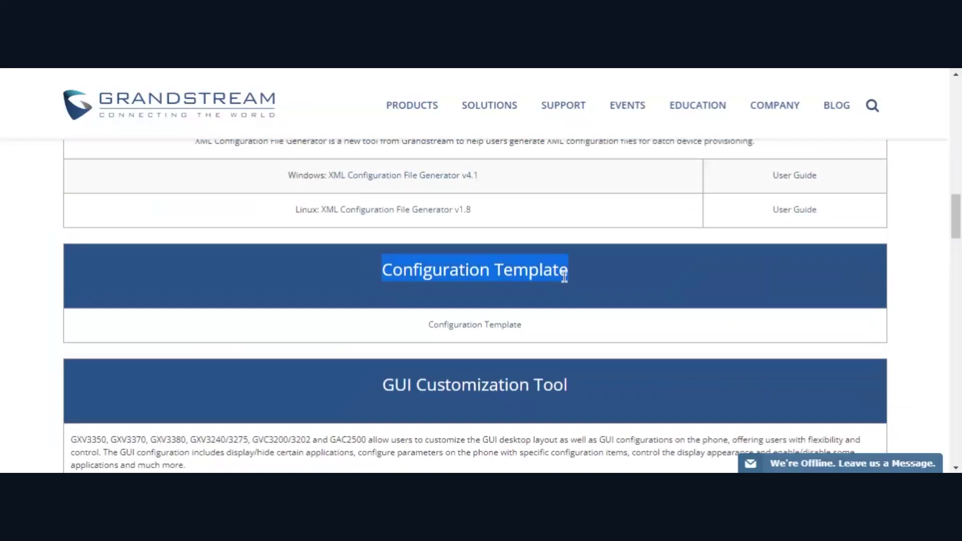
pyautogui.moveTo(521, 325); pyautogui.dragTo(430, 328)
pyautogui.click(430, 328)
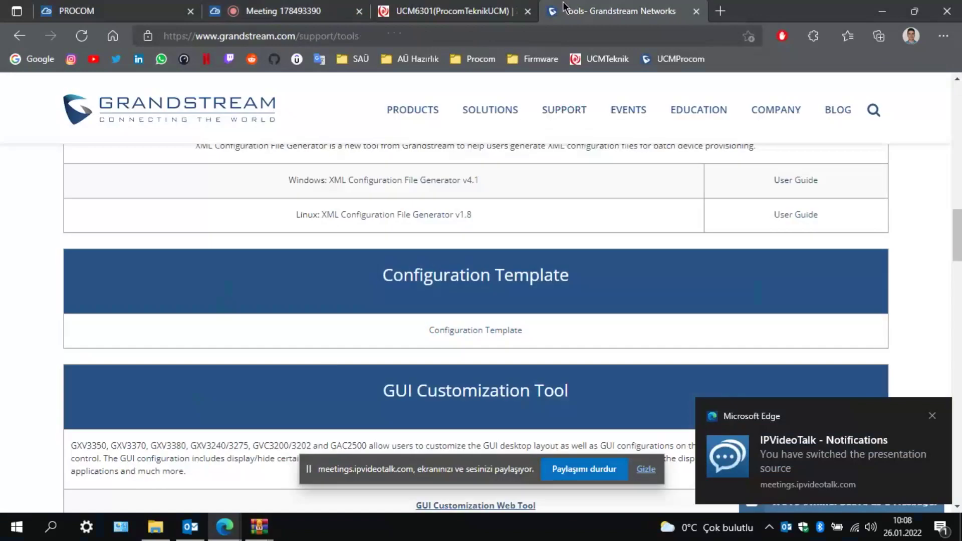
# Switch to config-template.zip in WinRAR, view grp260x_config_v2_1.0.3.31.xml in Notepad and close it
pyautogui.moveTo(263, 526)
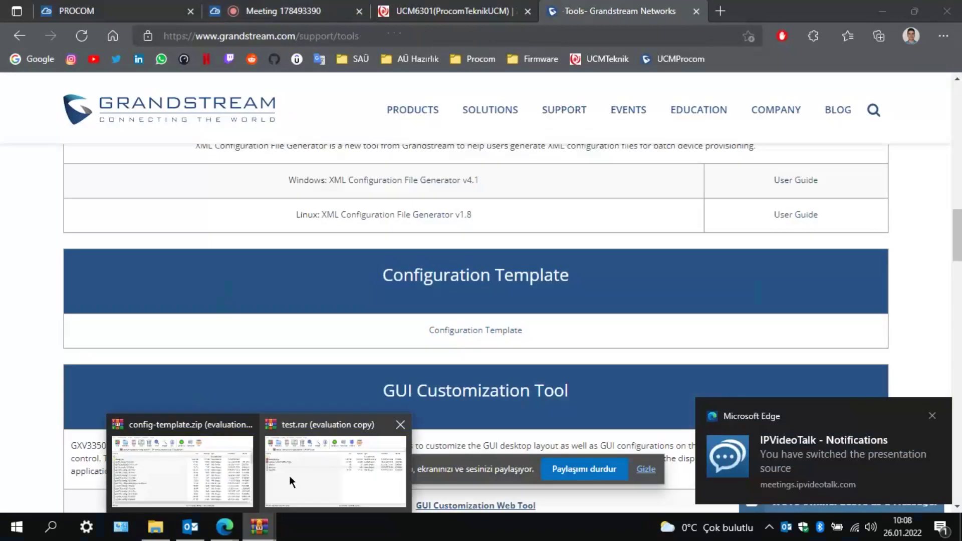
pyautogui.click(278, 471)
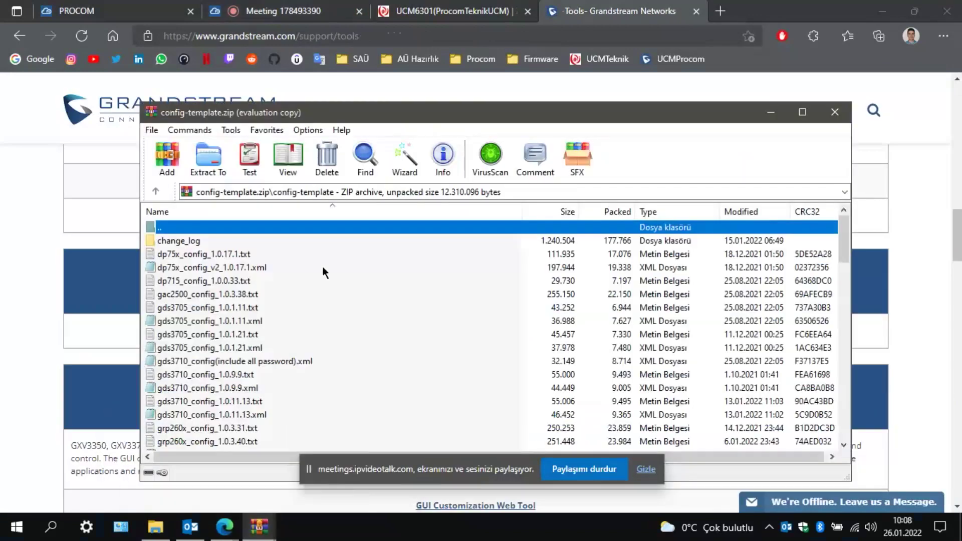
pyautogui.moveTo(320, 113); pyautogui.dragTo(348, 96)
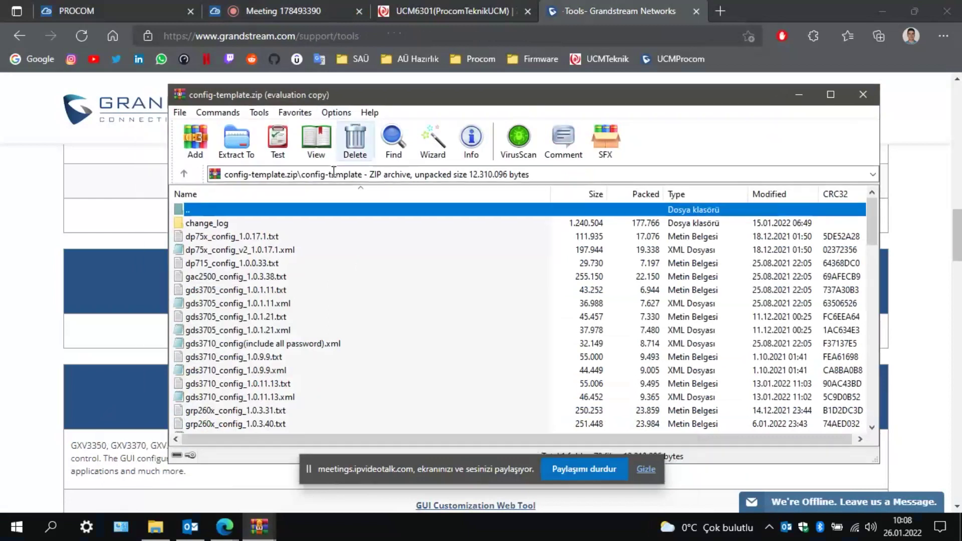
pyautogui.scroll(-3, 265, 278)
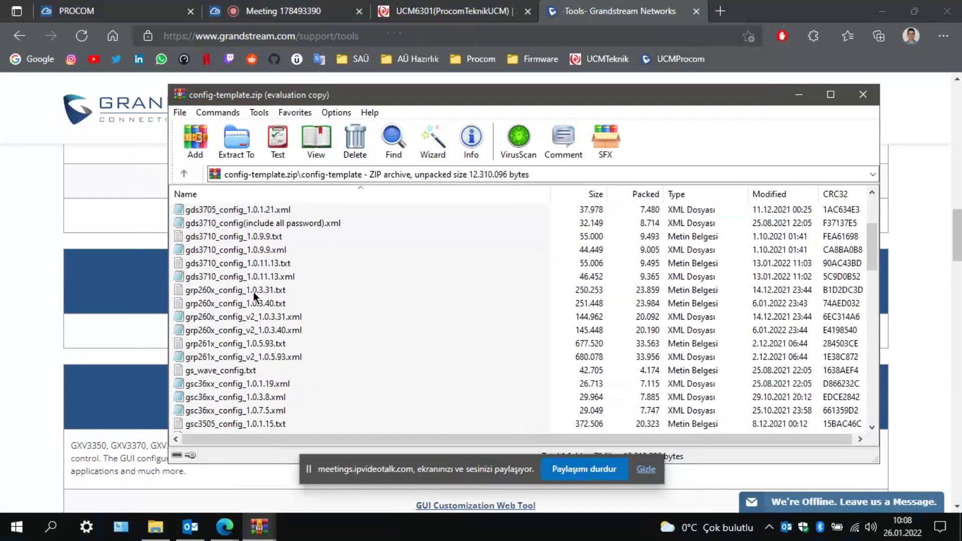
pyautogui.doubleClick(255, 316)
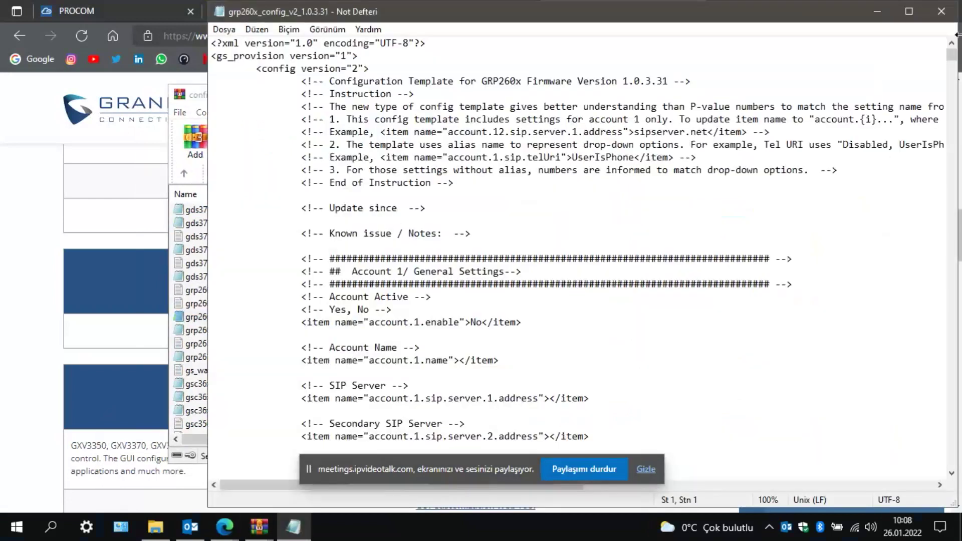
pyautogui.hotkey('alt', 'F4')
# Open grp260x_config_1.0.3.31.txt from the archive, examine the P-values of the Account 1 general settings, and close the file
pyautogui.doubleClick(249, 290)
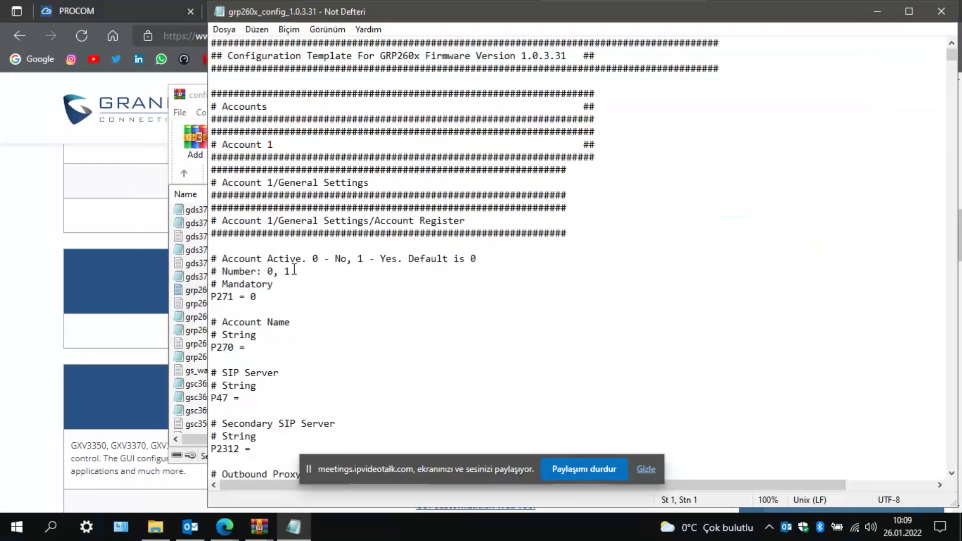
pyautogui.scroll(-2, 229, 296)
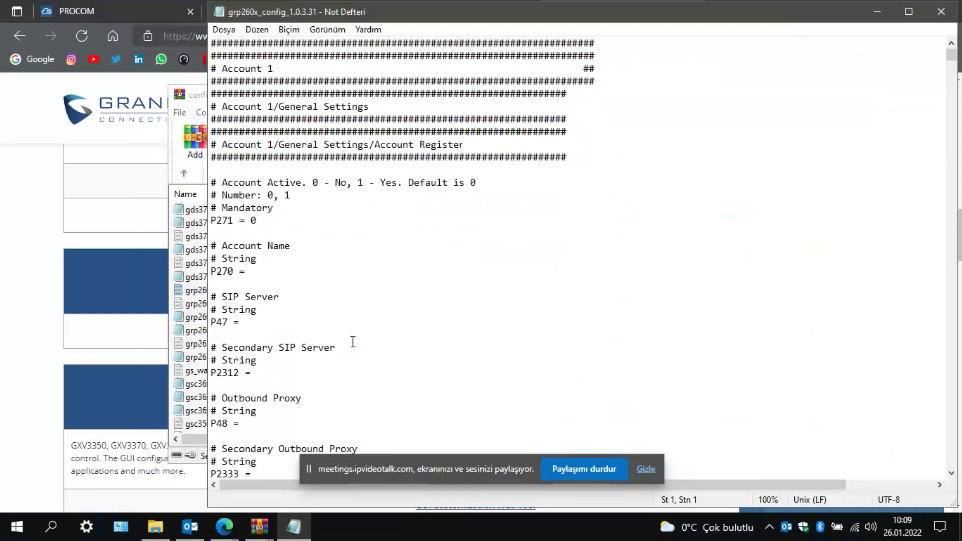
pyautogui.click(648, 469)
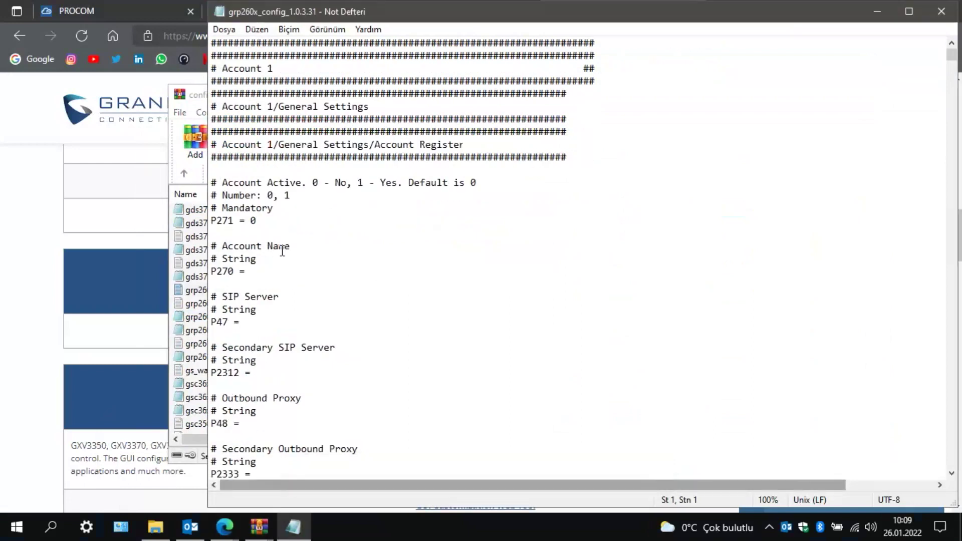
pyautogui.moveTo(245, 271); pyautogui.dragTo(204, 271)
pyautogui.click(262, 269)
pyautogui.scroll(-7, 270, 321)
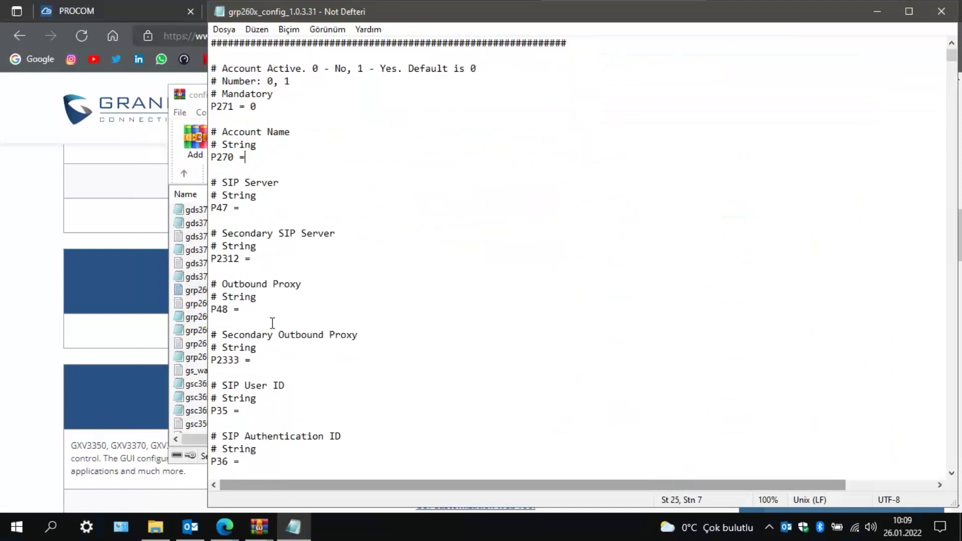
pyautogui.scroll(-6, 276, 318)
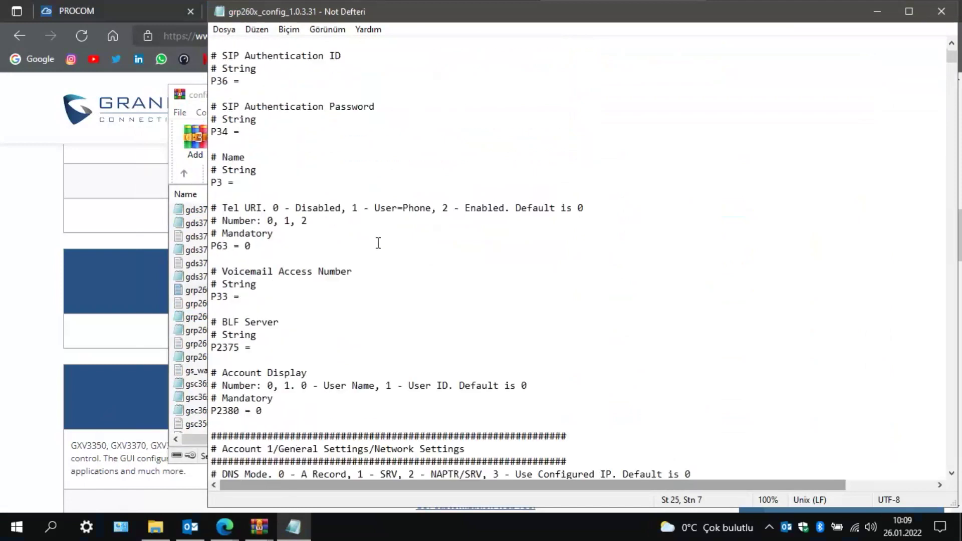
pyautogui.scroll(-2, 387, 213)
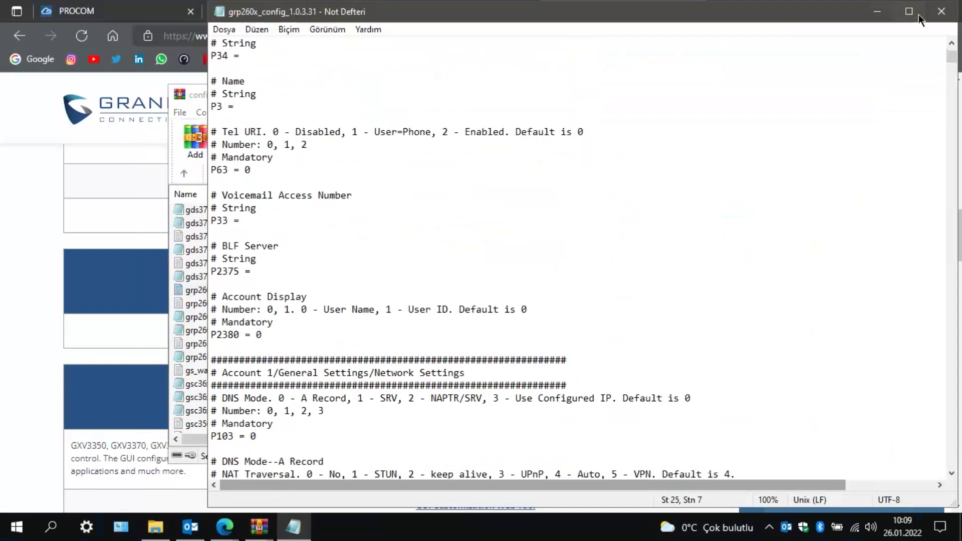
pyautogui.click(941, 11)
# Return to the IPVideoTalk meeting in Edge and share the UCM6301 Zero Config browser tab with its audio
pyautogui.click(136, 49)
pyautogui.click(115, 11)
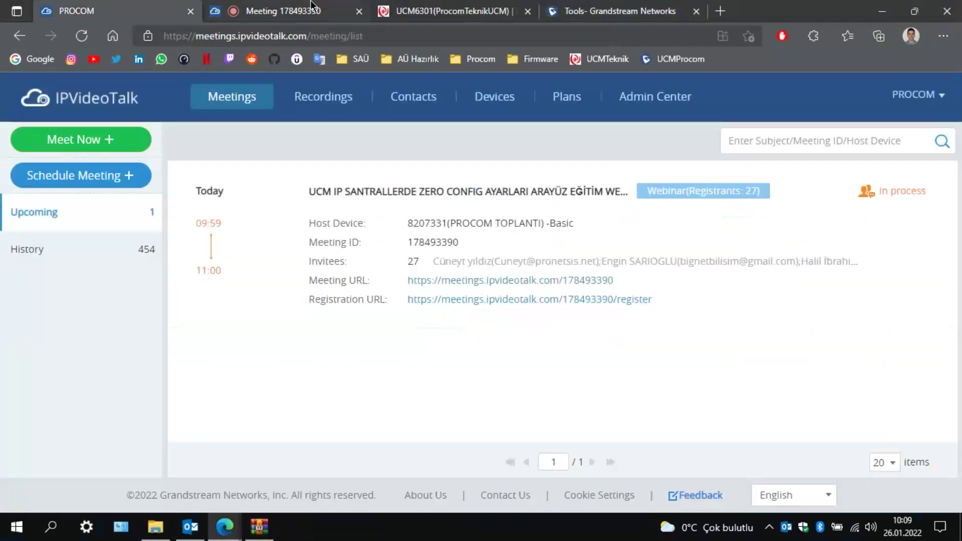
pyautogui.click(283, 11)
pyautogui.click(512, 503)
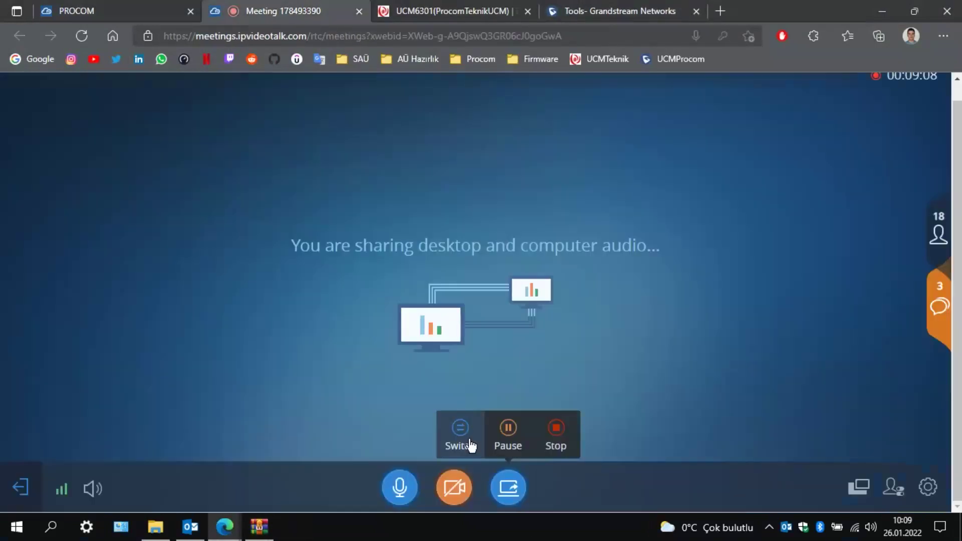
pyautogui.click(503, 445)
pyautogui.click(291, 251)
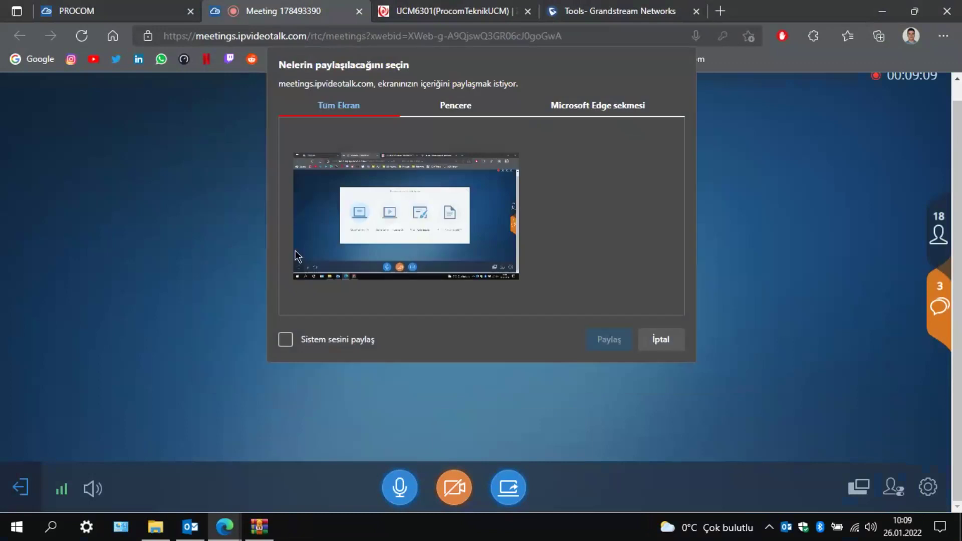
pyautogui.click(554, 105)
pyautogui.click(369, 196)
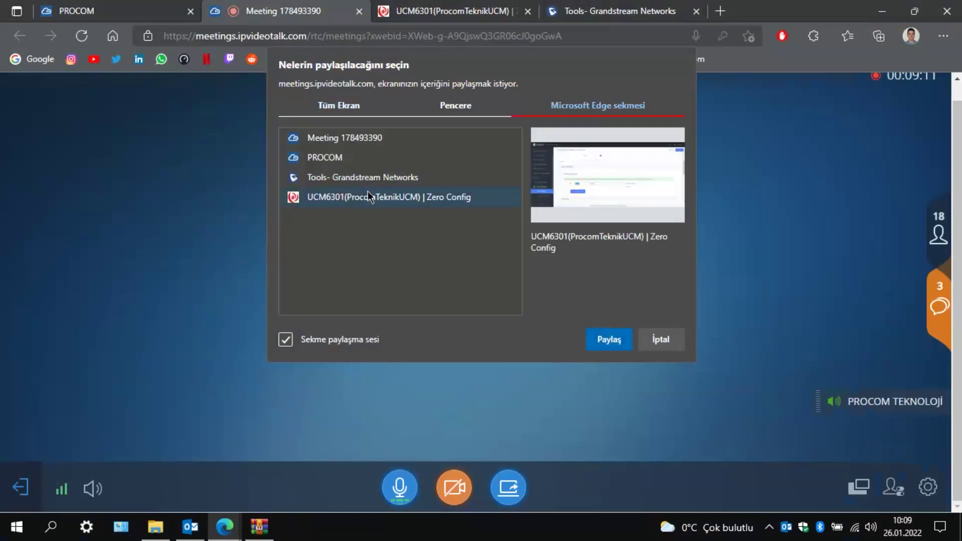
pyautogui.click(620, 346)
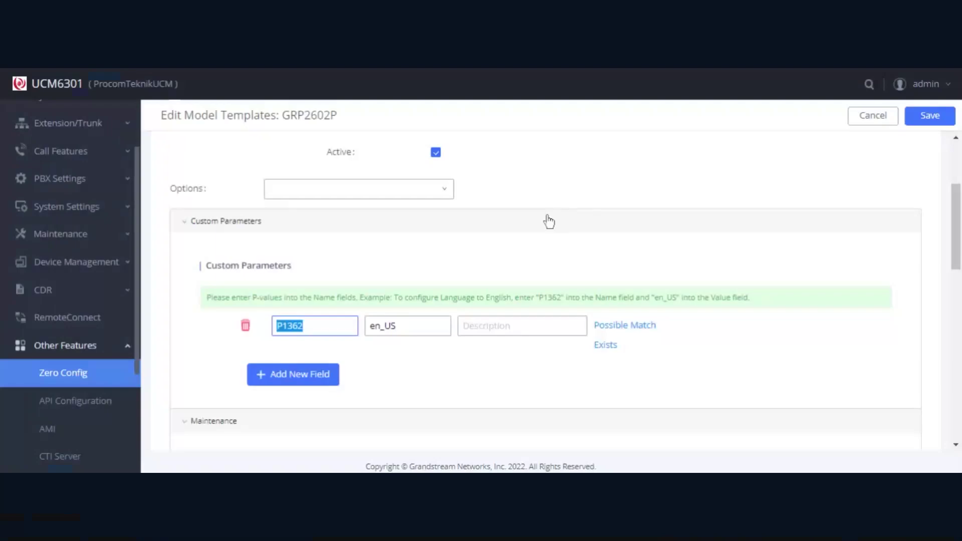
# Add a blank custom parameter field to the GRP2602P template and remove it
pyautogui.click(534, 244)
pyautogui.click(533, 240)
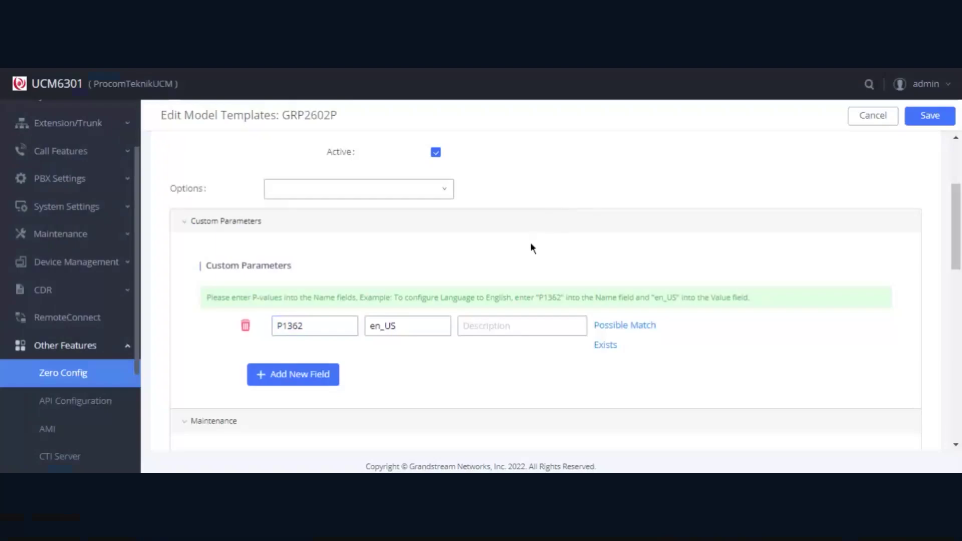
pyautogui.click(307, 373)
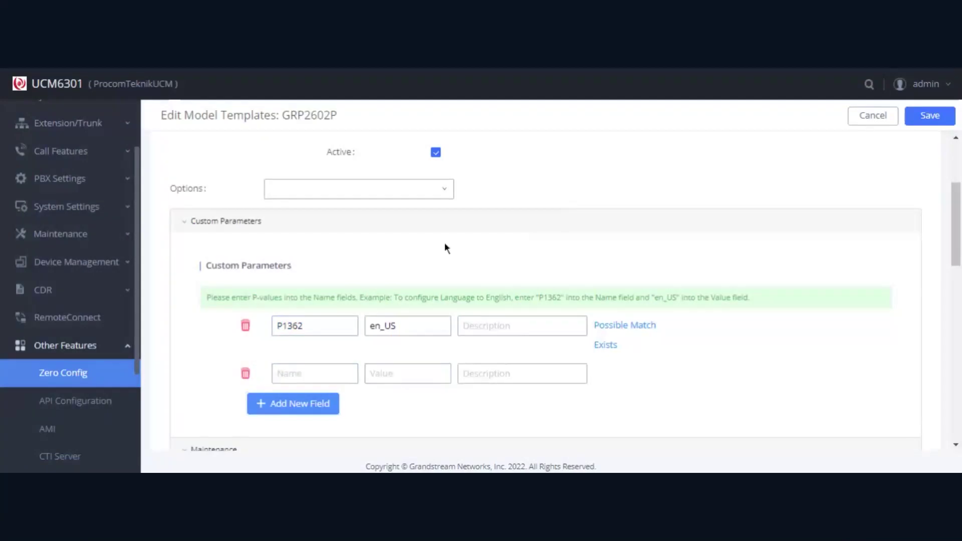
pyautogui.scroll(-3, 445, 244)
pyautogui.click(245, 229)
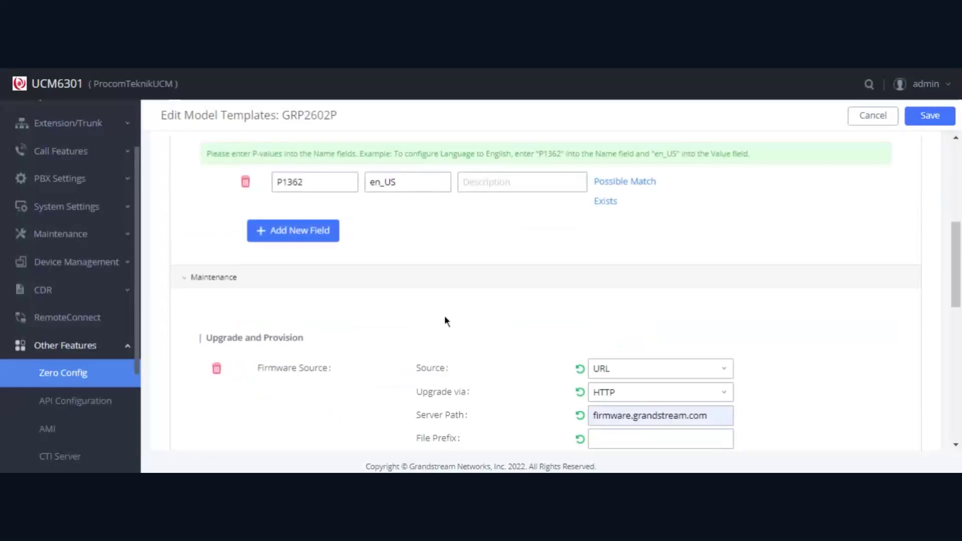
# Save the GRP2602P model template and select its entry in the model templates list
pyautogui.scroll(6, 445, 321)
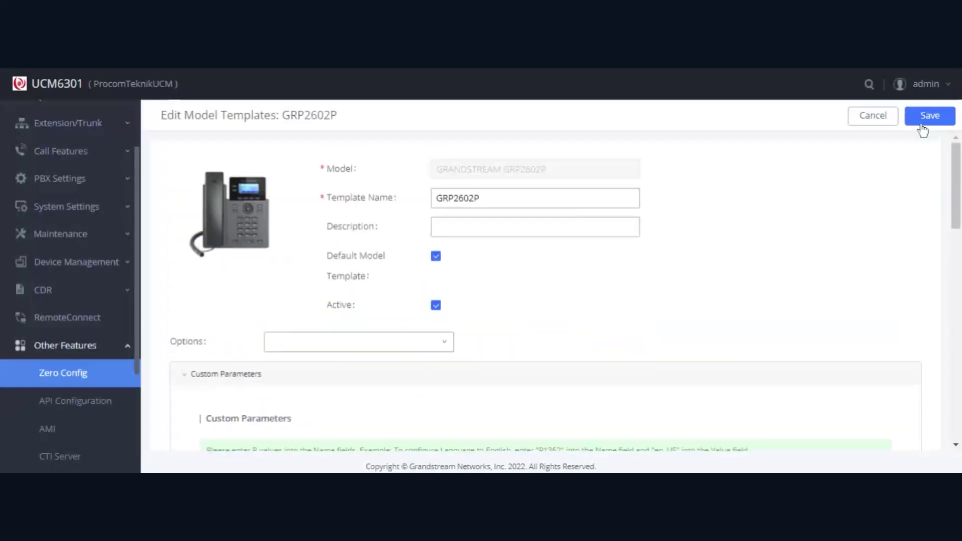
pyautogui.click(922, 127)
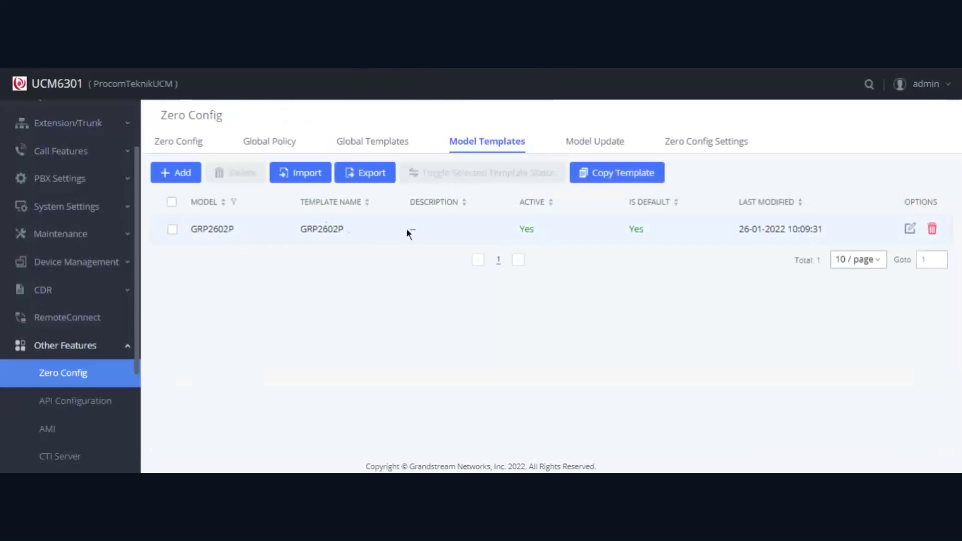
pyautogui.click(171, 232)
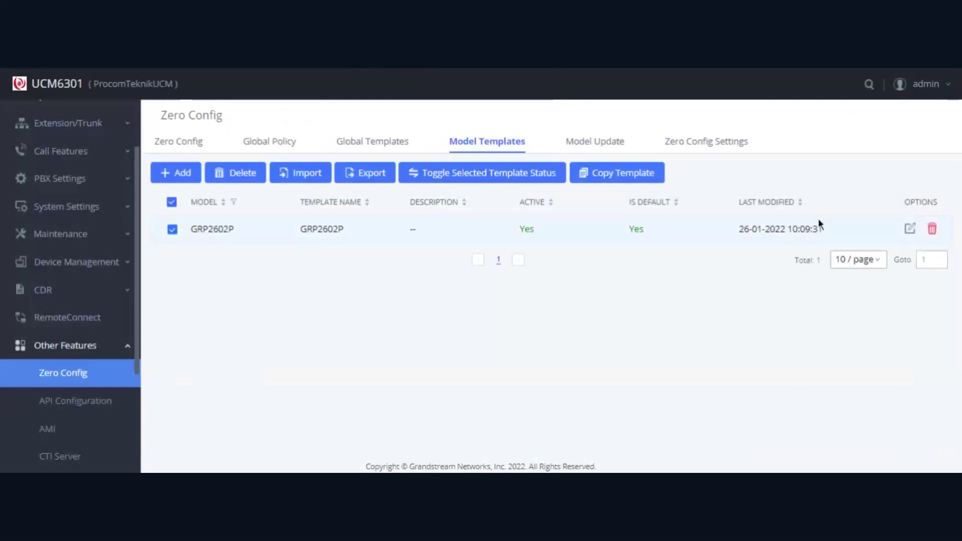
pyautogui.moveTo(898, 213); pyautogui.dragTo(935, 200)
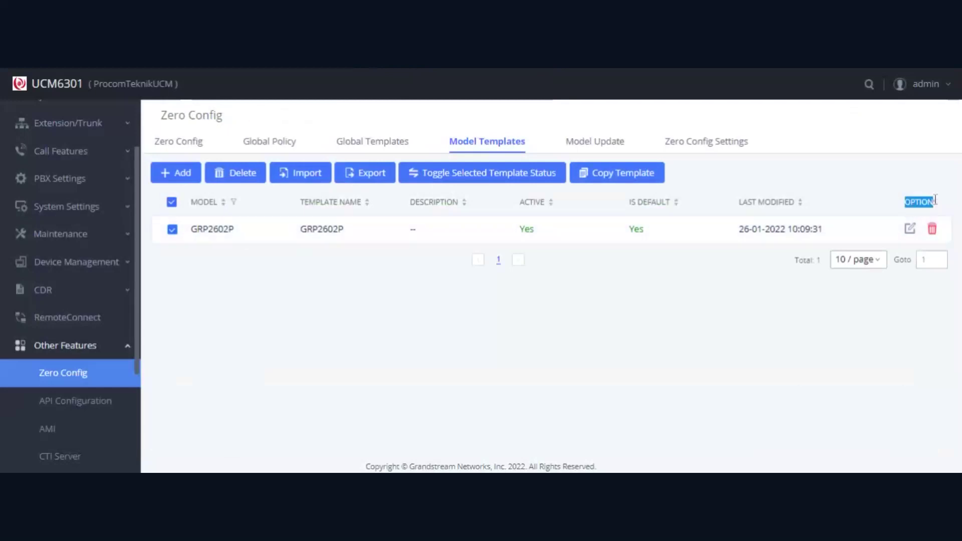
pyautogui.moveTo(934, 200); pyautogui.dragTo(947, 204)
pyautogui.click(547, 230)
# Create and save a global template named Global1 in Zero Config
pyautogui.click(400, 142)
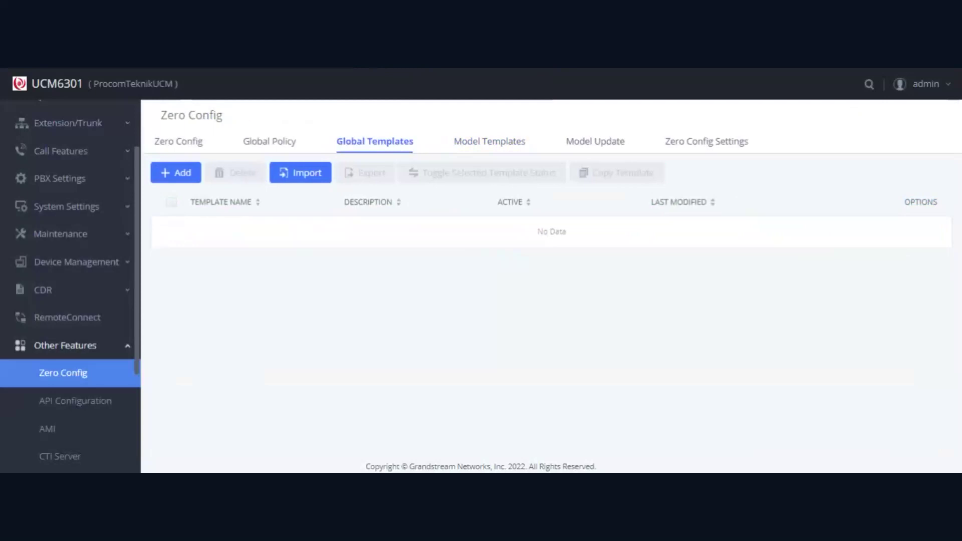
pyautogui.click(298, 147)
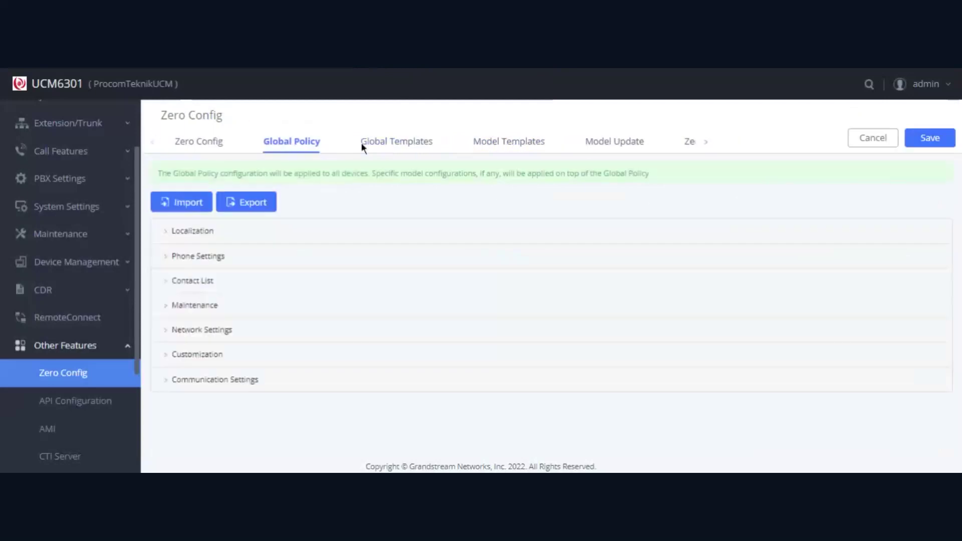
pyautogui.click(364, 145)
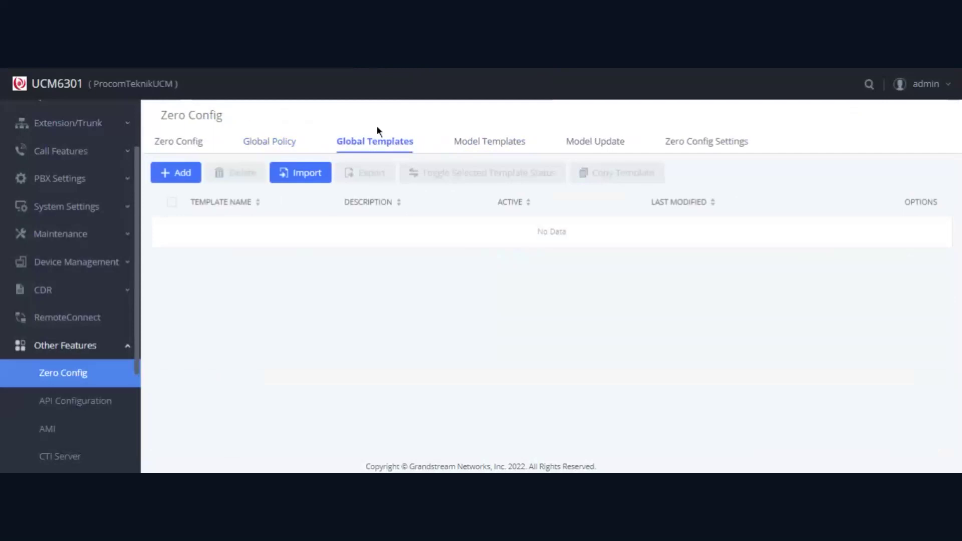
pyautogui.click(186, 185)
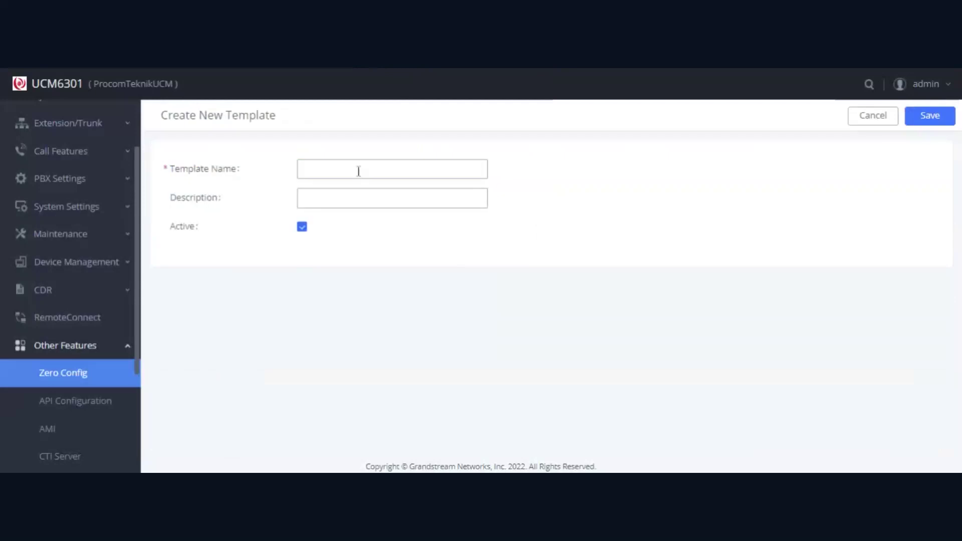
pyautogui.click(359, 172)
pyautogui.write('G')
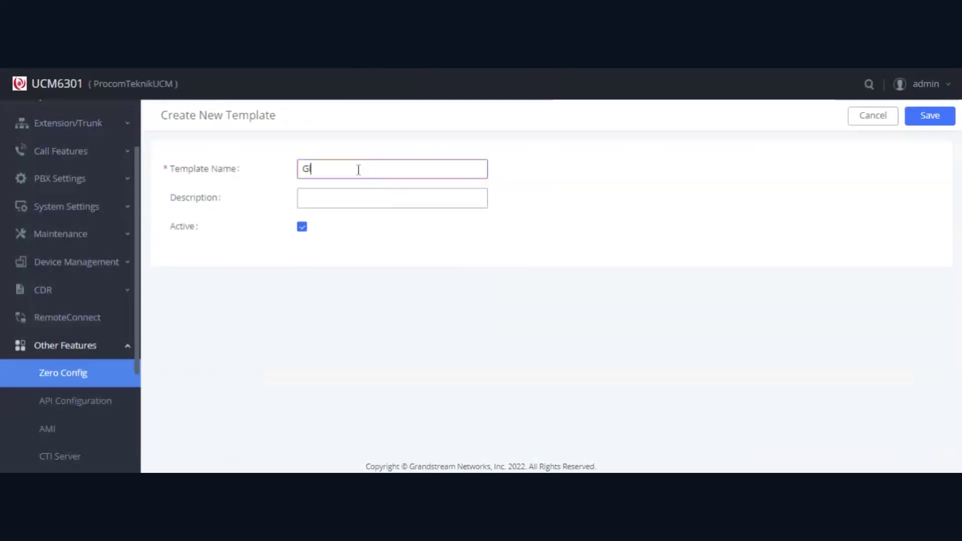
pyautogui.write('lobal1')
pyautogui.click(912, 122)
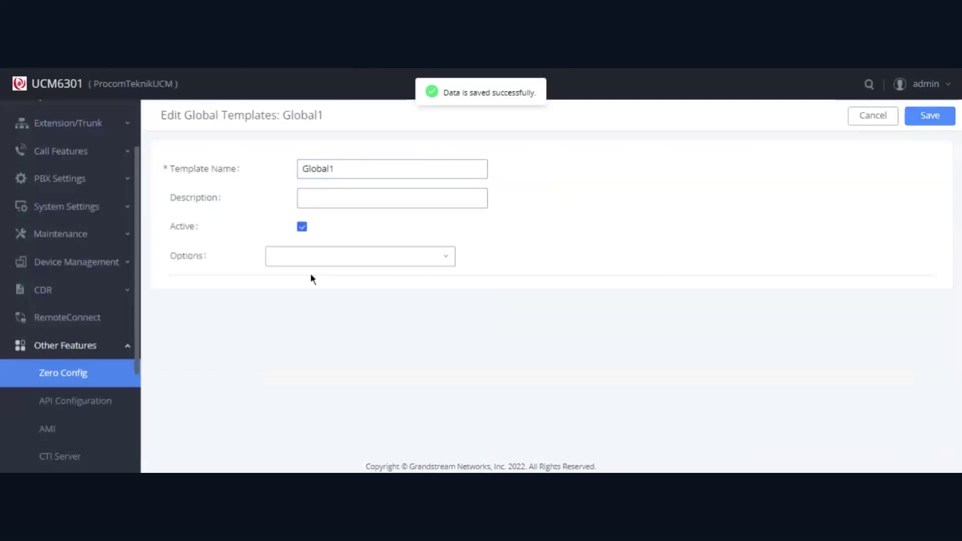
# Enter LDAP as the description of the Global1 template
pyautogui.click(354, 262)
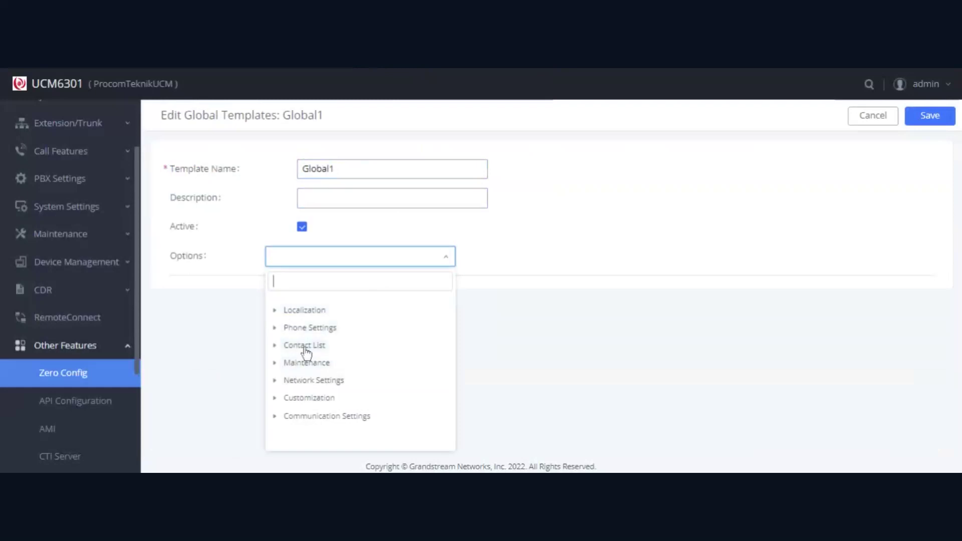
pyautogui.click(312, 194)
pyautogui.write('p')
pyautogui.press('BackSpace')
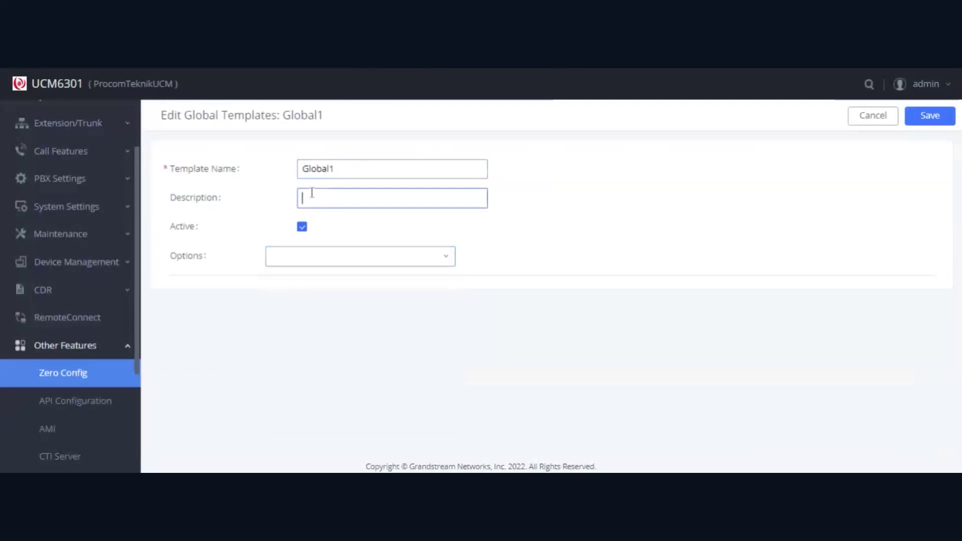
pyautogui.write('LDAP')
# Add the Contact List options to Global1 with pbx as the LDAP Phonebook directory source, and discard the edits
pyautogui.click(307, 267)
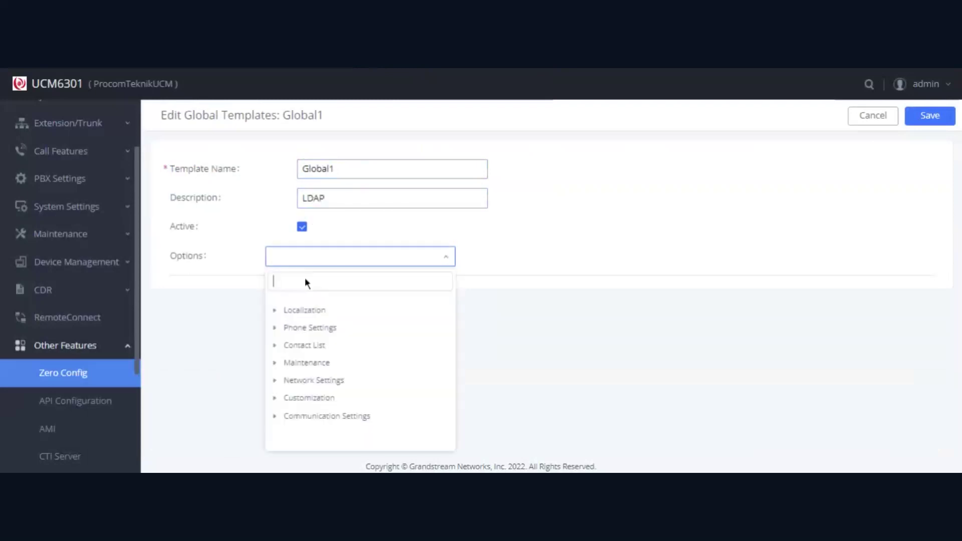
pyautogui.click(305, 345)
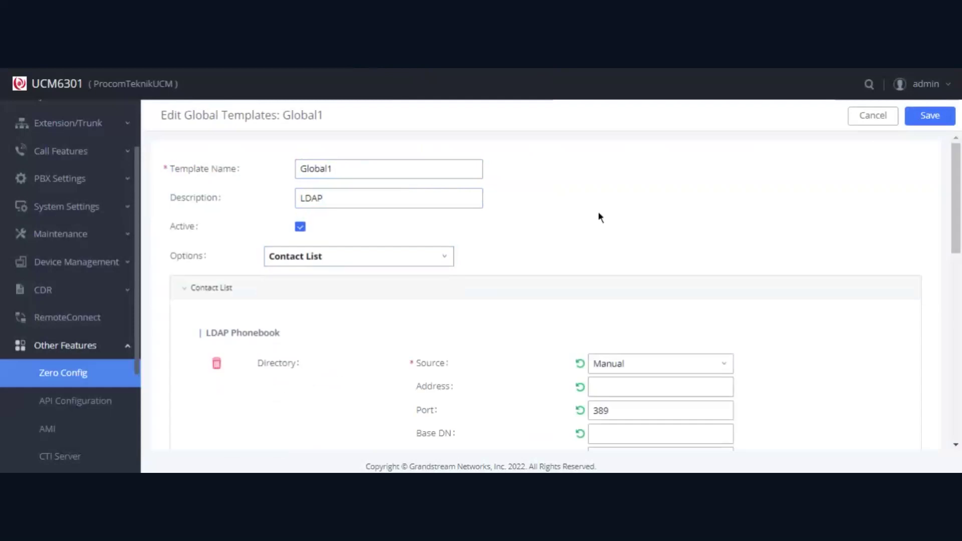
pyautogui.scroll(-1, 551, 248)
pyautogui.click(628, 320)
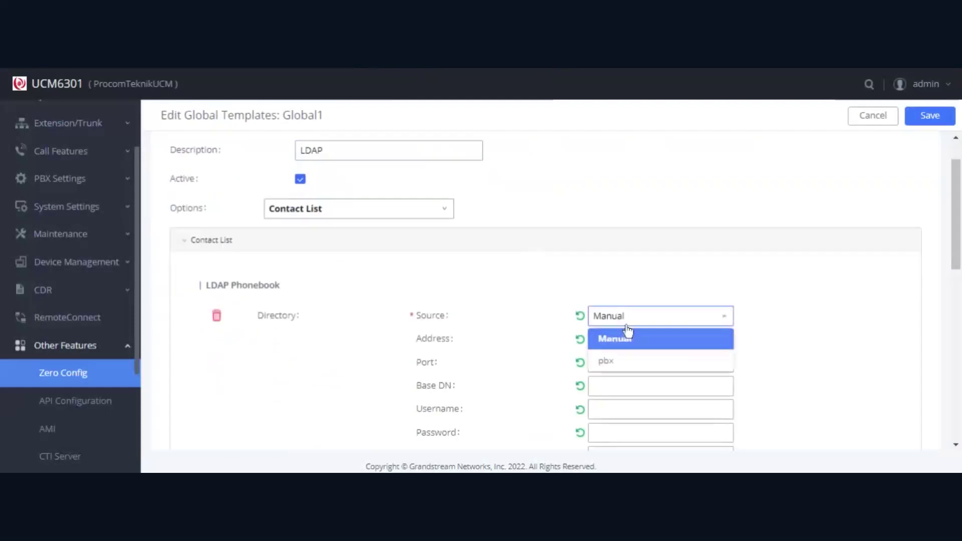
pyautogui.click(630, 360)
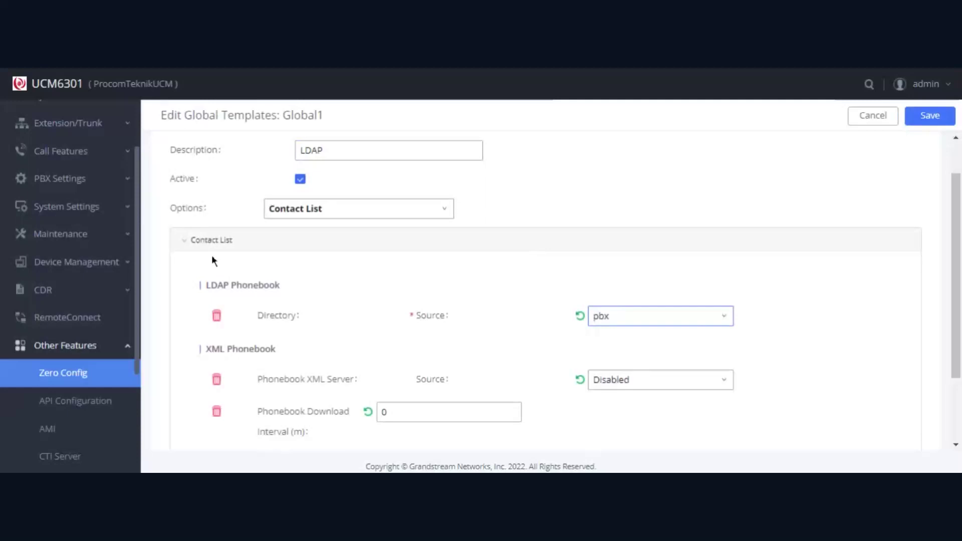
pyautogui.scroll(1, 213, 257)
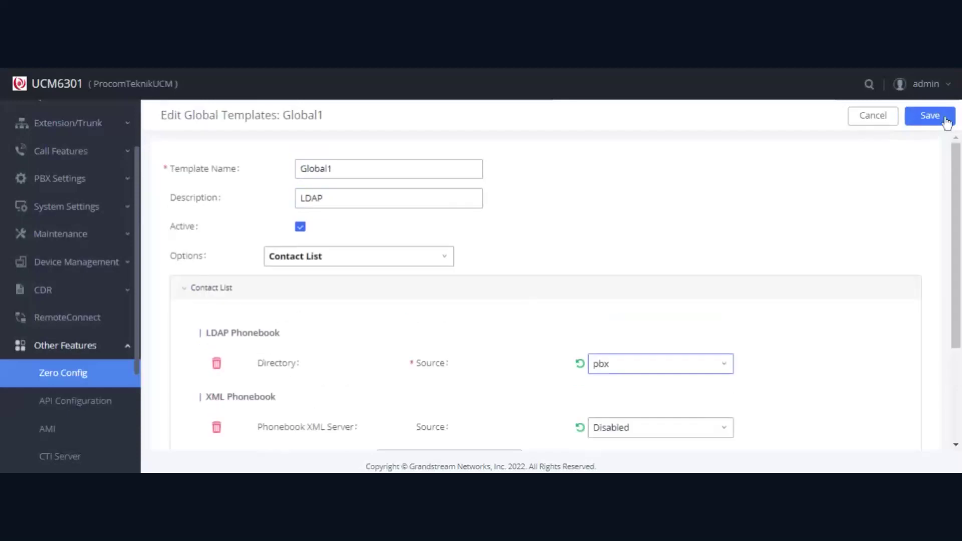
pyautogui.click(884, 123)
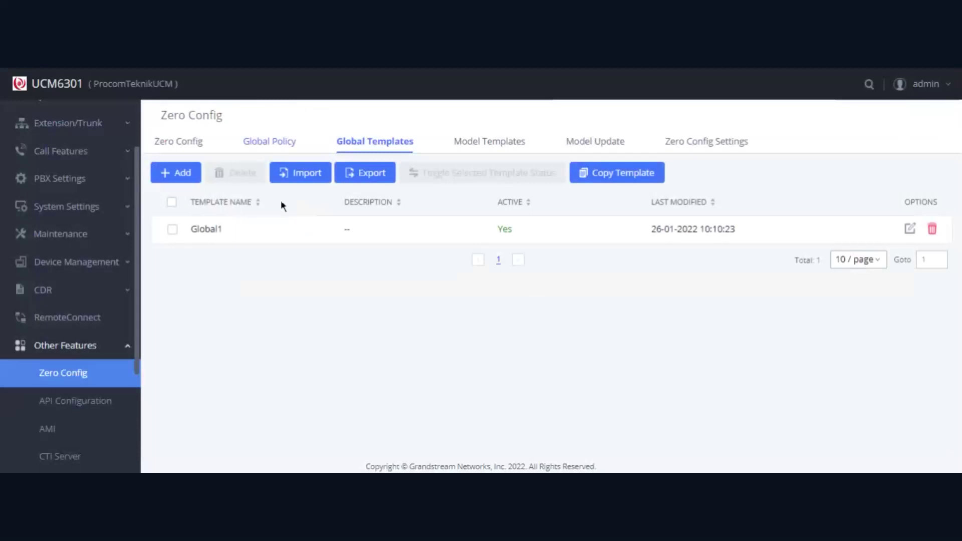
# Delete the Global1 global template
pyautogui.click(931, 228)
pyautogui.click(887, 283)
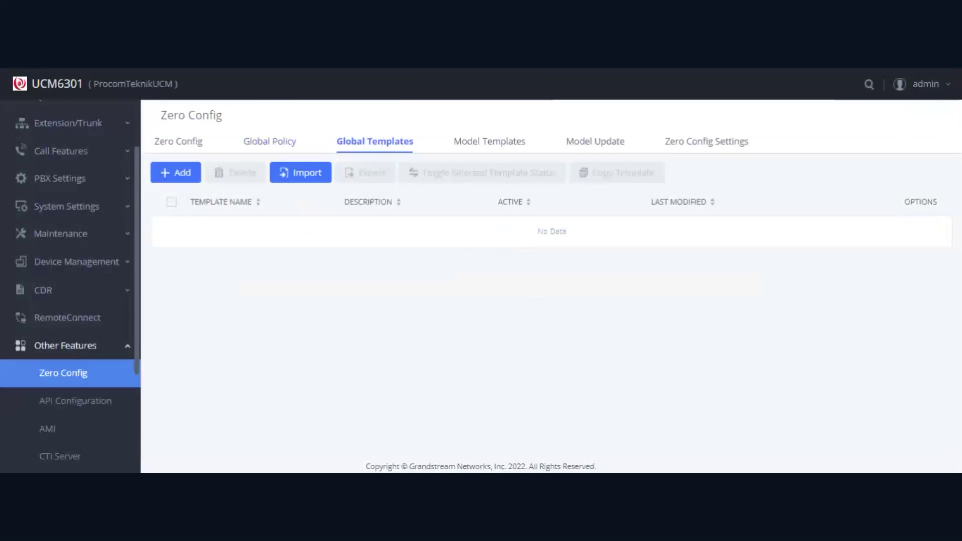
# Open the Global Policy and review the language, date and time settings under Localization
pyautogui.click(269, 141)
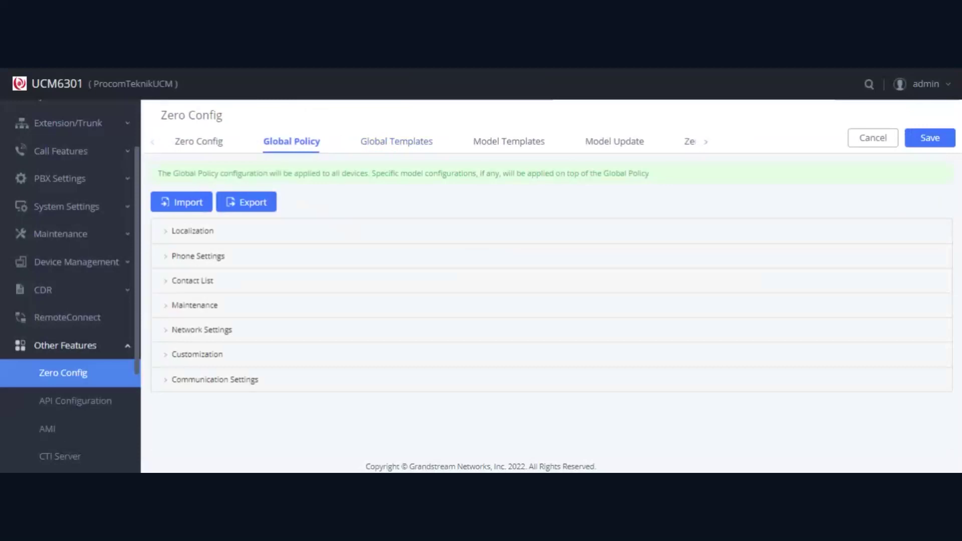
pyautogui.click(200, 240)
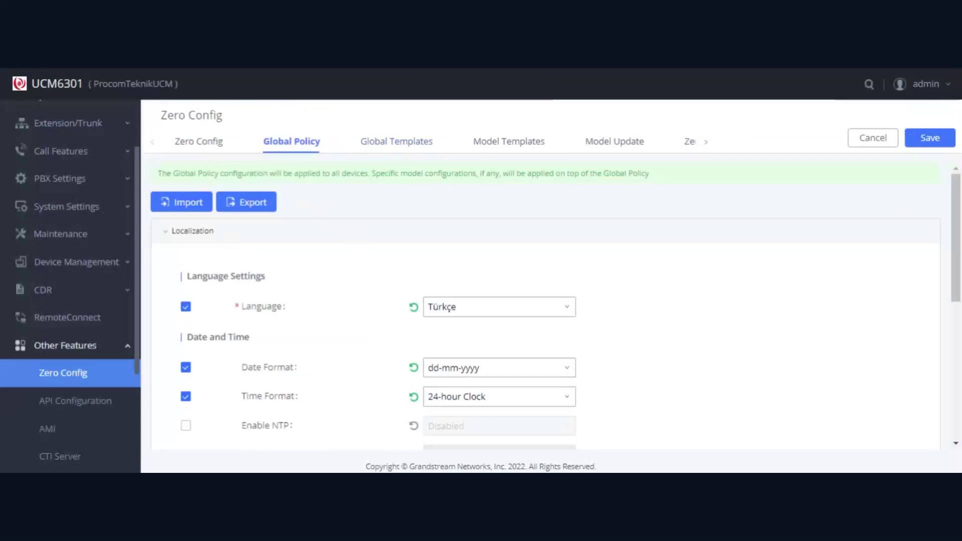
pyautogui.scroll(-1, 260, 241)
pyautogui.scroll(1, 260, 241)
pyautogui.scroll(-1, 259, 241)
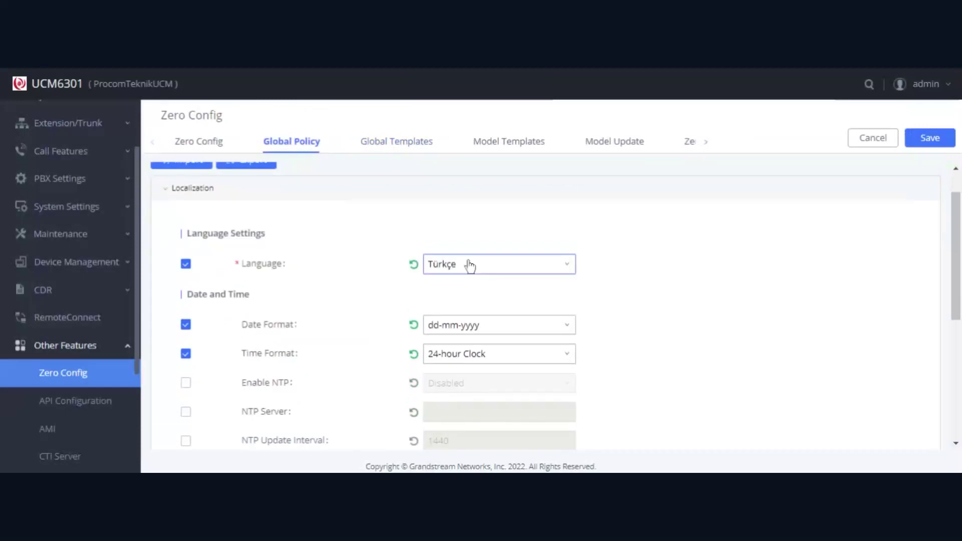
pyautogui.scroll(-1, 354, 264)
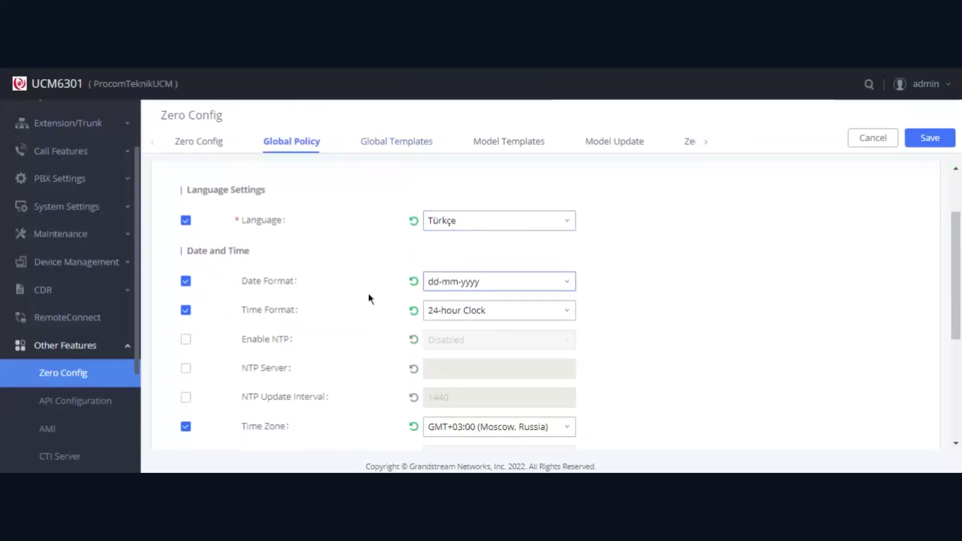
pyautogui.scroll(-1, 361, 296)
pyautogui.scroll(-4, 356, 246)
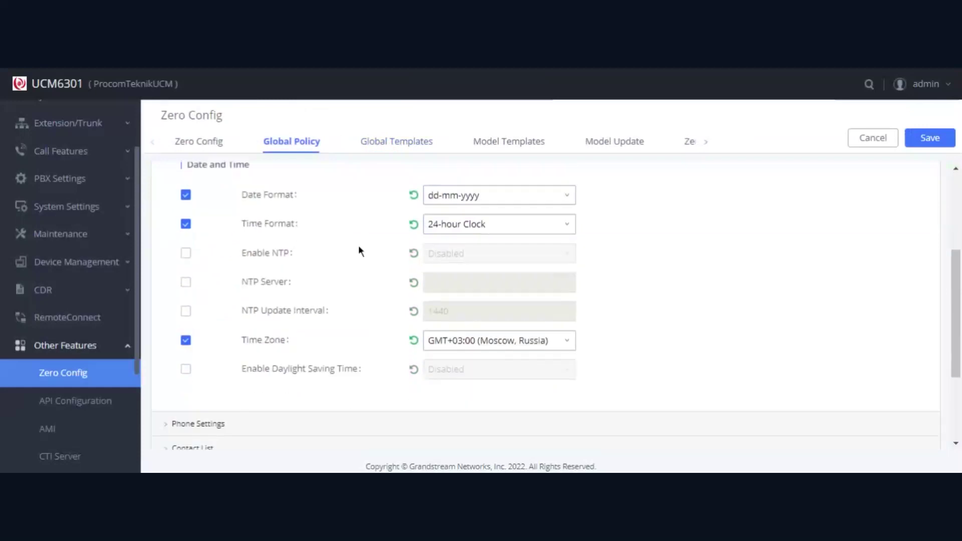
pyautogui.click(222, 296)
pyautogui.scroll(-3, 365, 275)
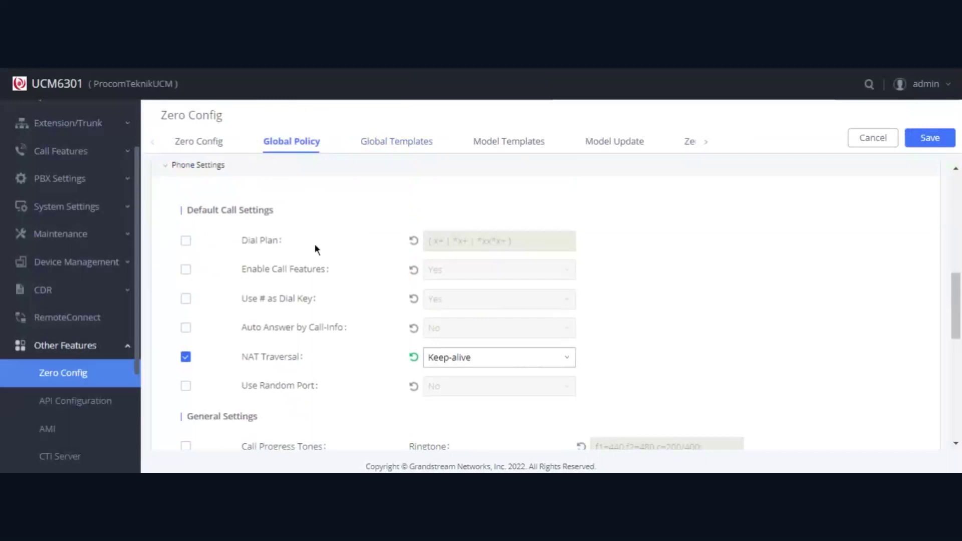
pyautogui.click(185, 299)
pyautogui.click(467, 303)
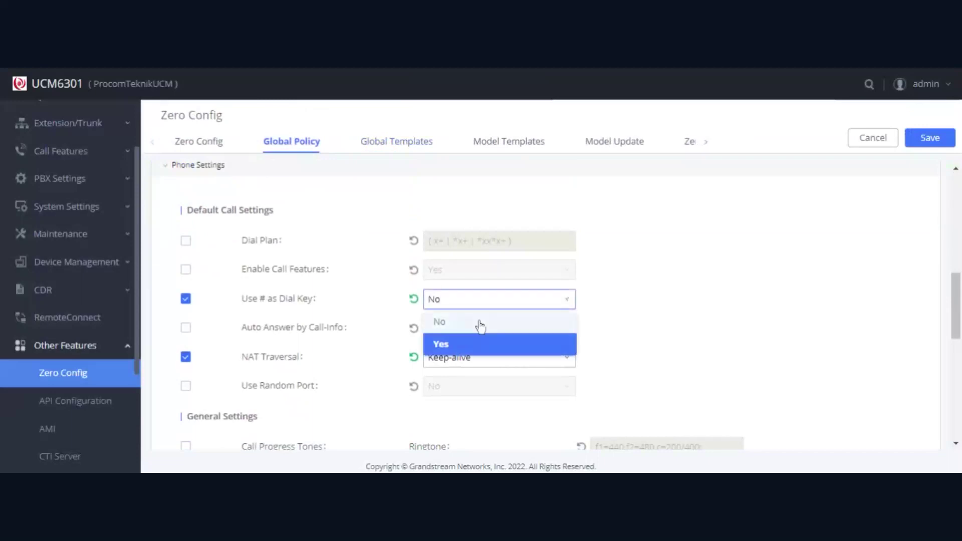
pyautogui.click(480, 324)
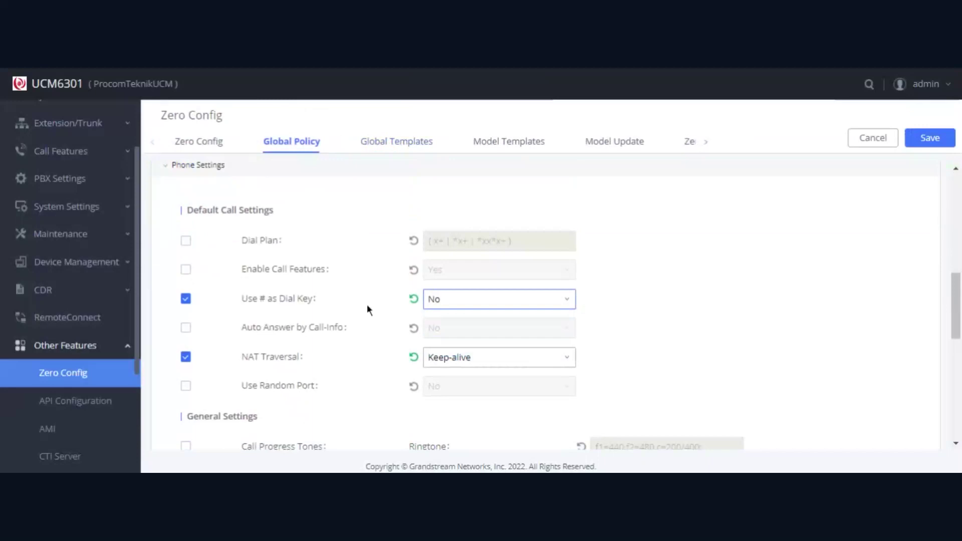
# Review the NAT Traversal option, the remaining phone settings and the Contact List section of the Global Policy
pyautogui.scroll(-1, 366, 305)
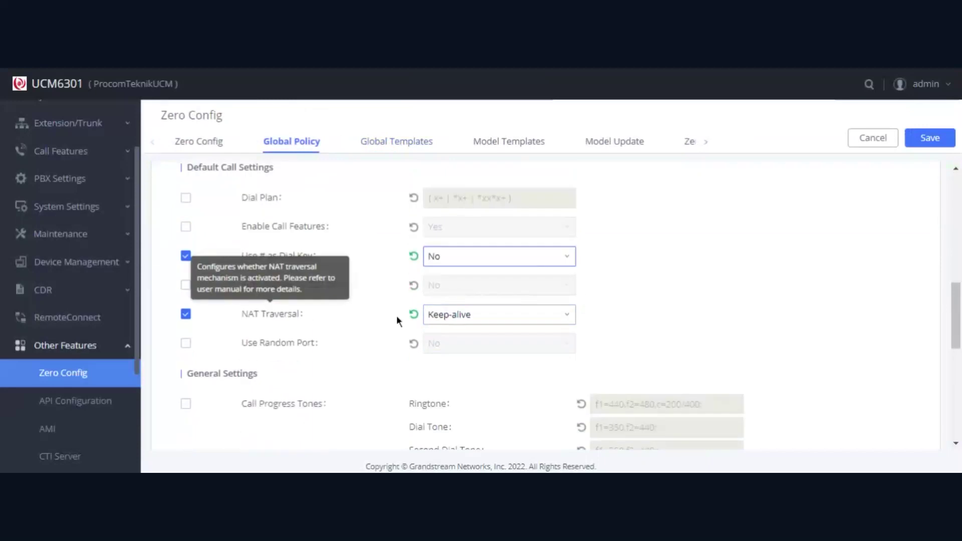
pyautogui.click(453, 316)
pyautogui.click(454, 320)
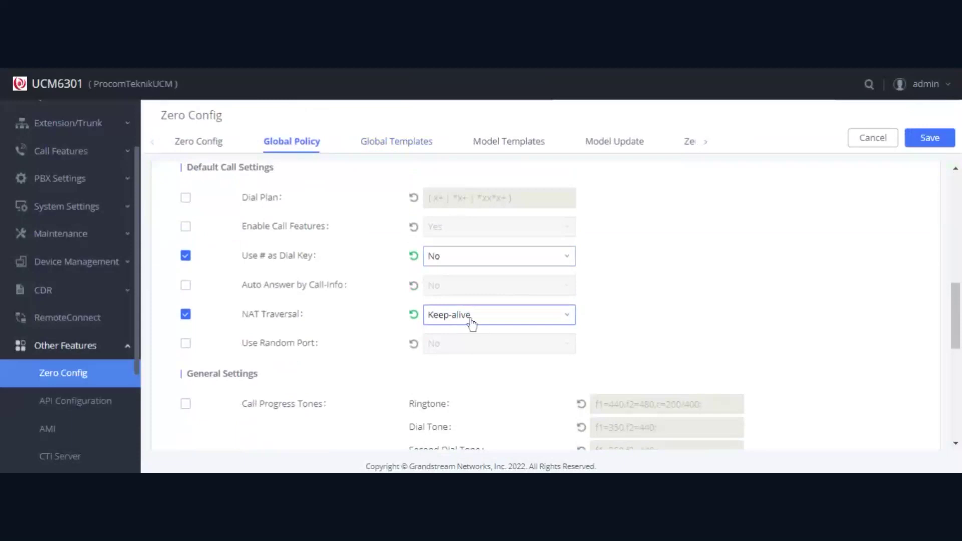
pyautogui.scroll(-5, 666, 293)
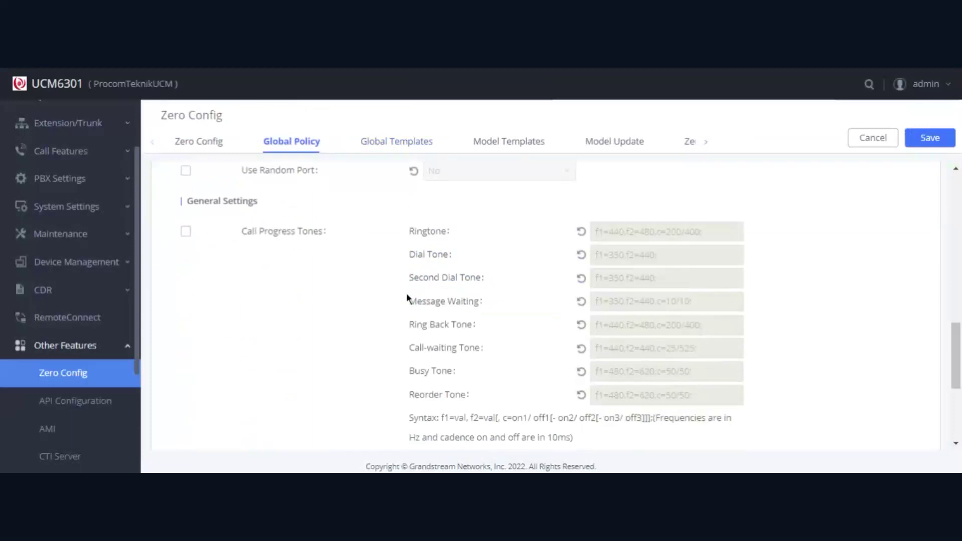
pyautogui.scroll(-1, 354, 303)
pyautogui.scroll(-1, 232, 346)
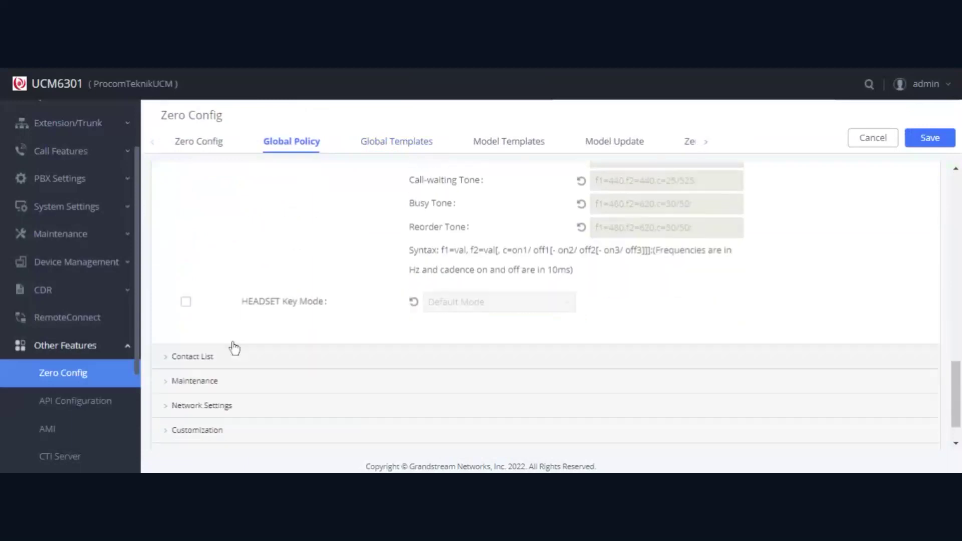
pyautogui.scroll(-4, 266, 326)
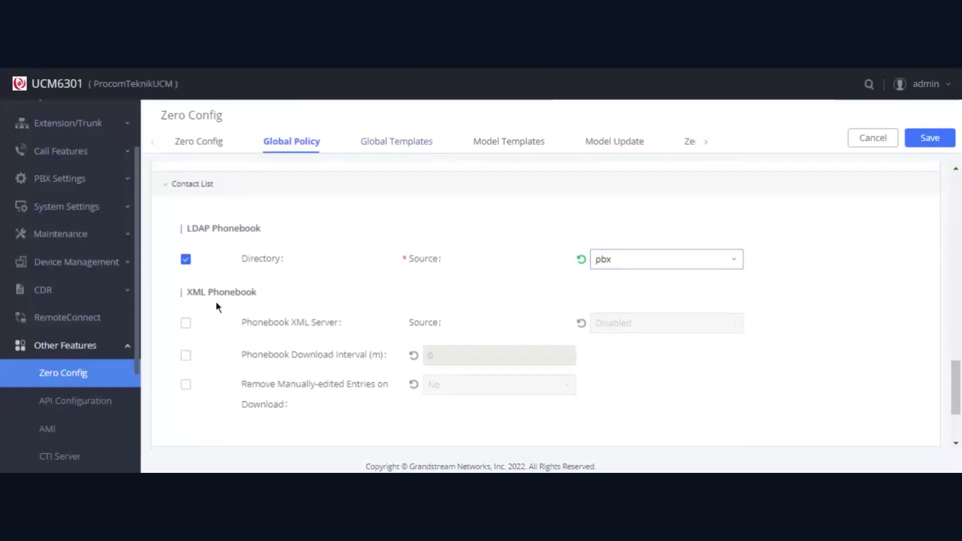
# Enable the Phonebook XML Server with the LDAP Directory source and pbx directory, and set the Phonebook Download Interval to 5 minutes
pyautogui.click(185, 323)
pyautogui.click(630, 333)
pyautogui.click(626, 413)
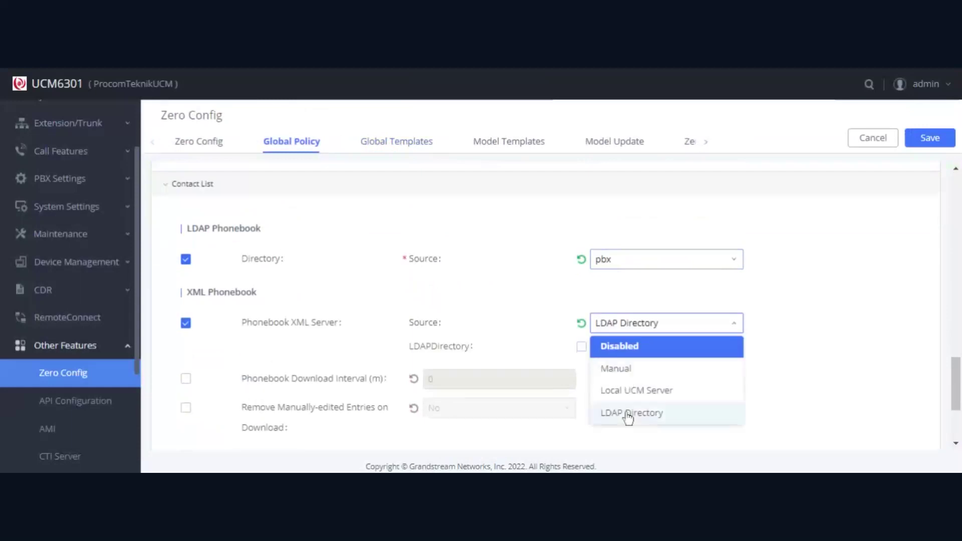
pyautogui.click(581, 347)
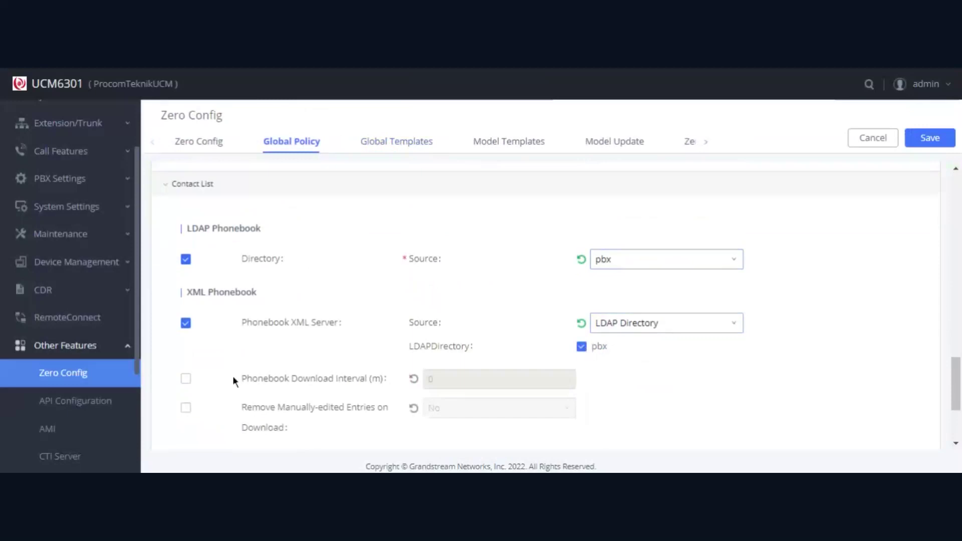
pyautogui.click(233, 377)
pyautogui.doubleClick(430, 380)
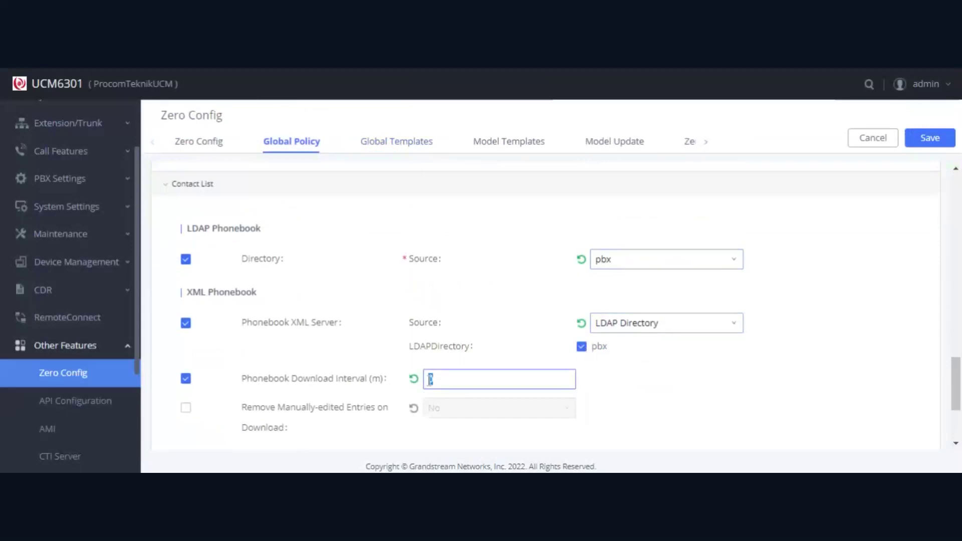
pyautogui.write('5')
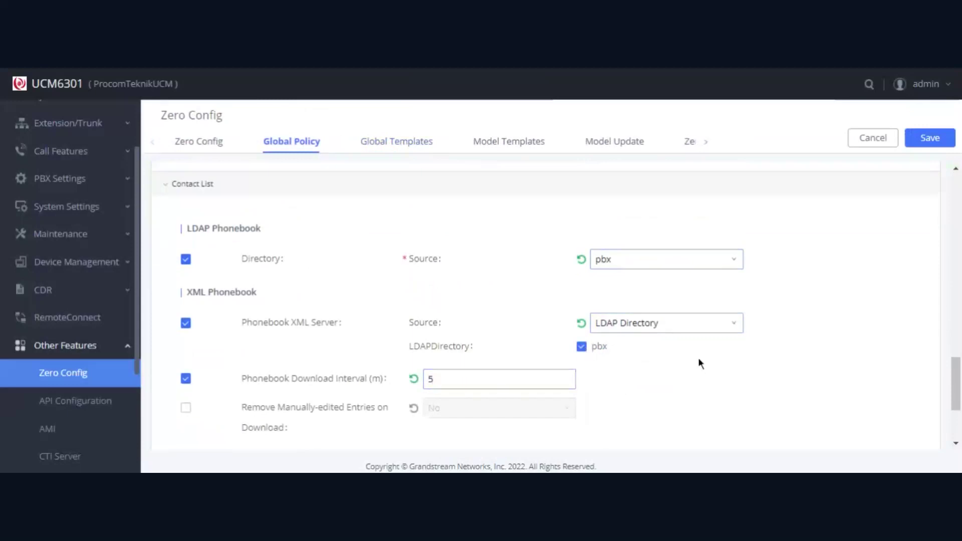
# Open the Maintenance section of the Global Policy and examine the Firmware Source and Config Server Path settings
pyautogui.scroll(-1, 326, 310)
pyautogui.scroll(-2, 327, 309)
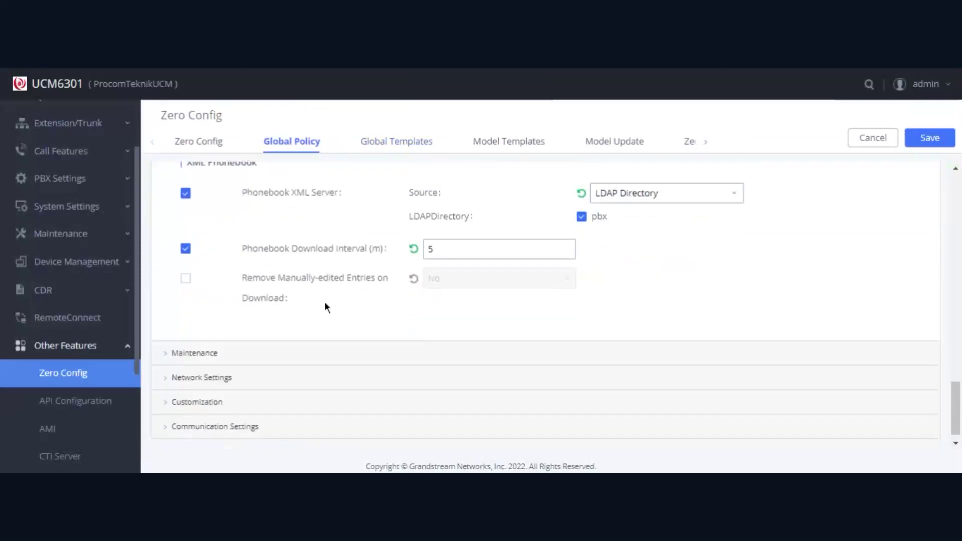
pyautogui.click(262, 352)
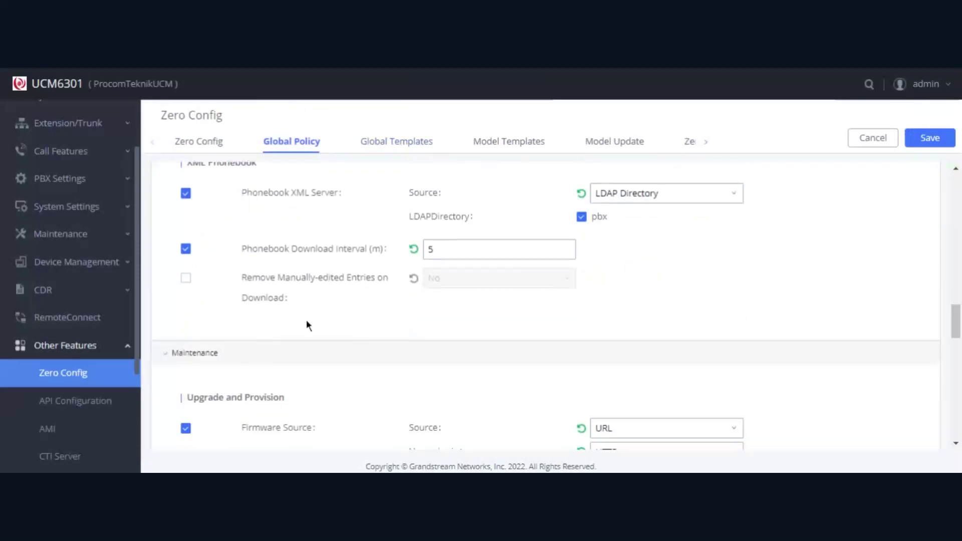
pyautogui.scroll(1, 308, 318)
pyautogui.scroll(-2, 311, 321)
pyautogui.scroll(-3, 312, 321)
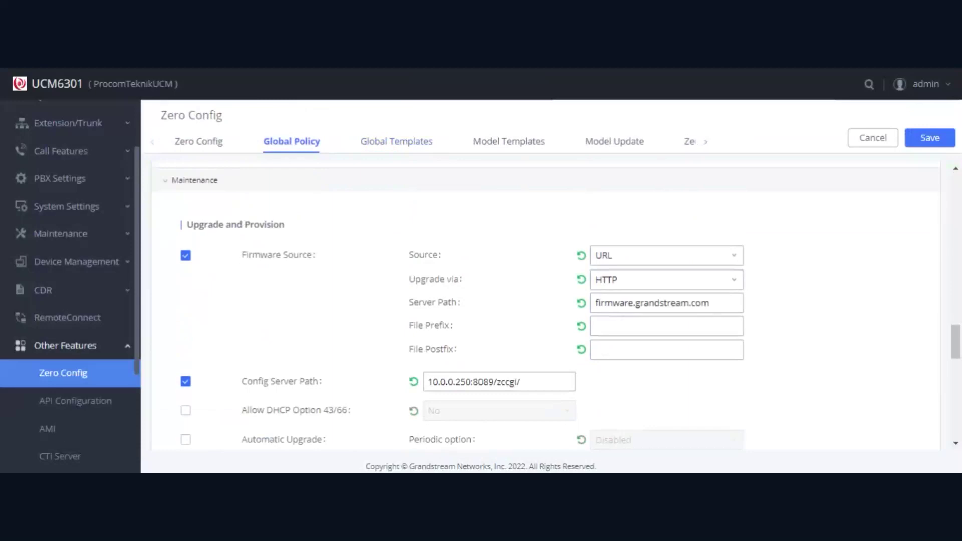
pyautogui.click(608, 296)
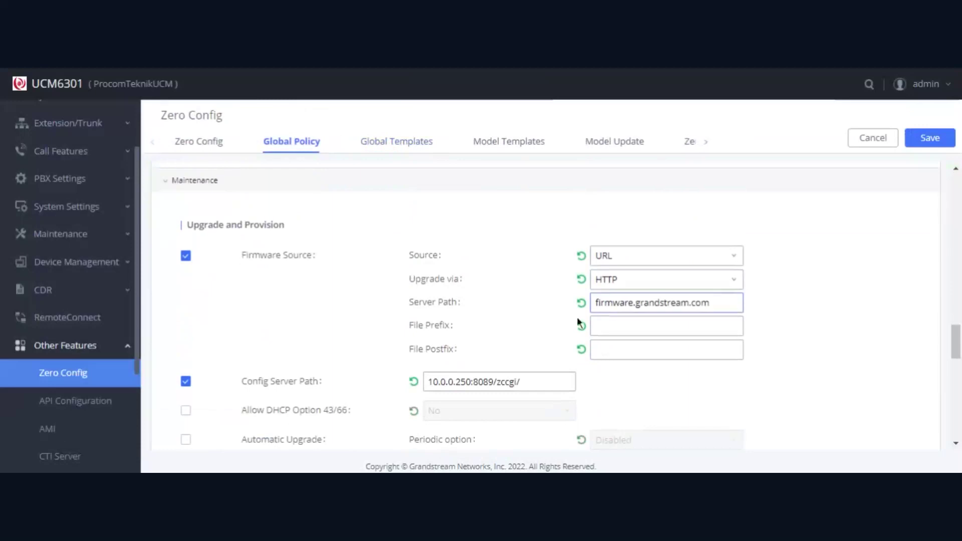
pyautogui.scroll(-2, 576, 317)
pyautogui.moveTo(531, 295); pyautogui.dragTo(415, 296)
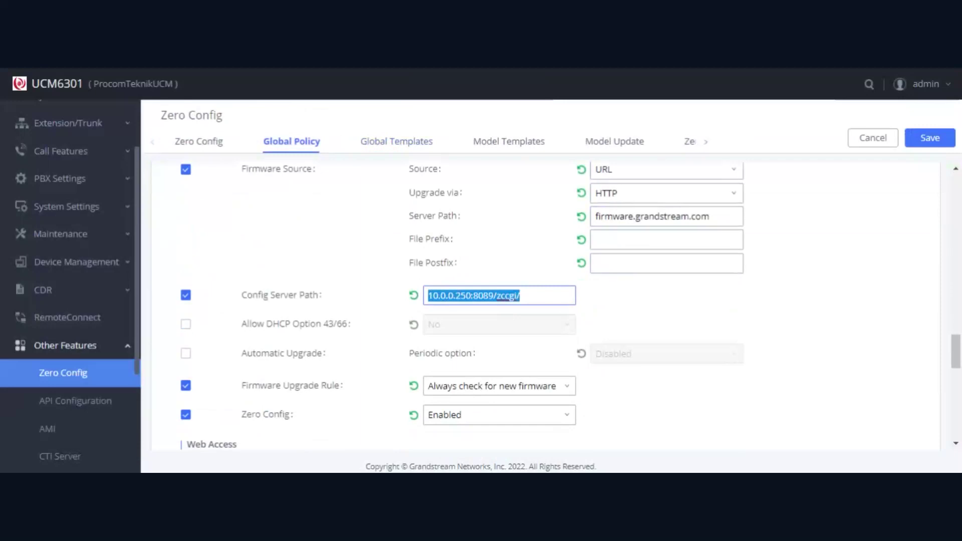
# Enable Automatic Upgrade in the Maintenance settings and set its periodic option to By Day
pyautogui.scroll(-2, 343, 293)
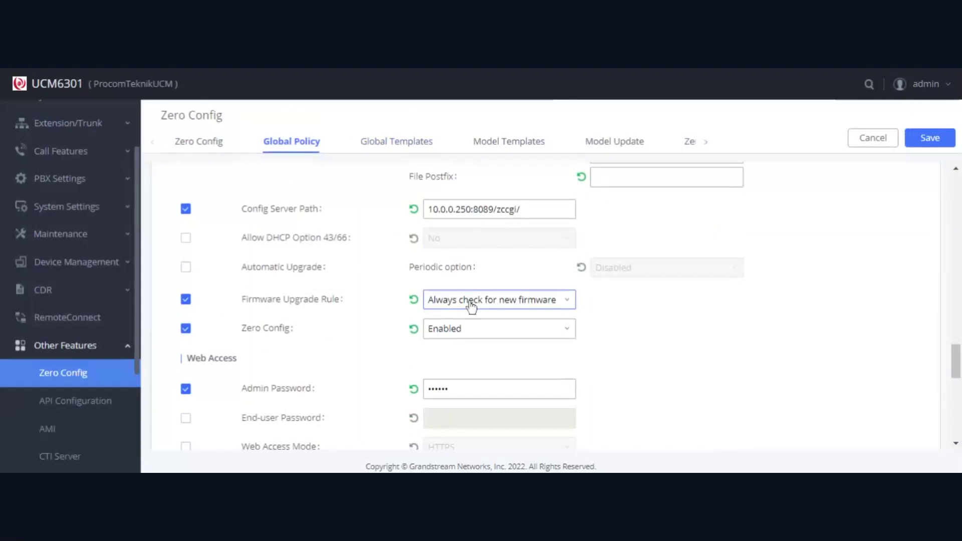
pyautogui.click(185, 267)
pyautogui.click(666, 275)
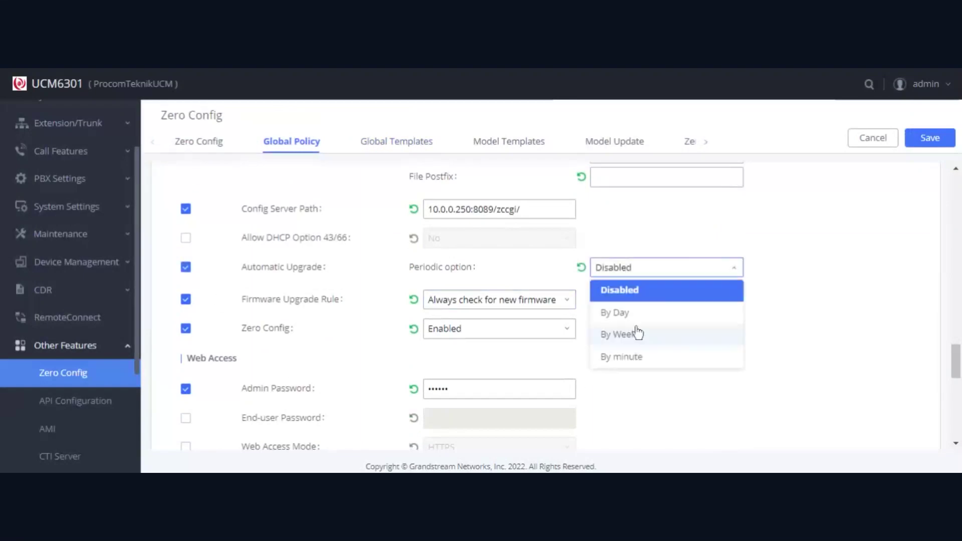
pyautogui.click(637, 313)
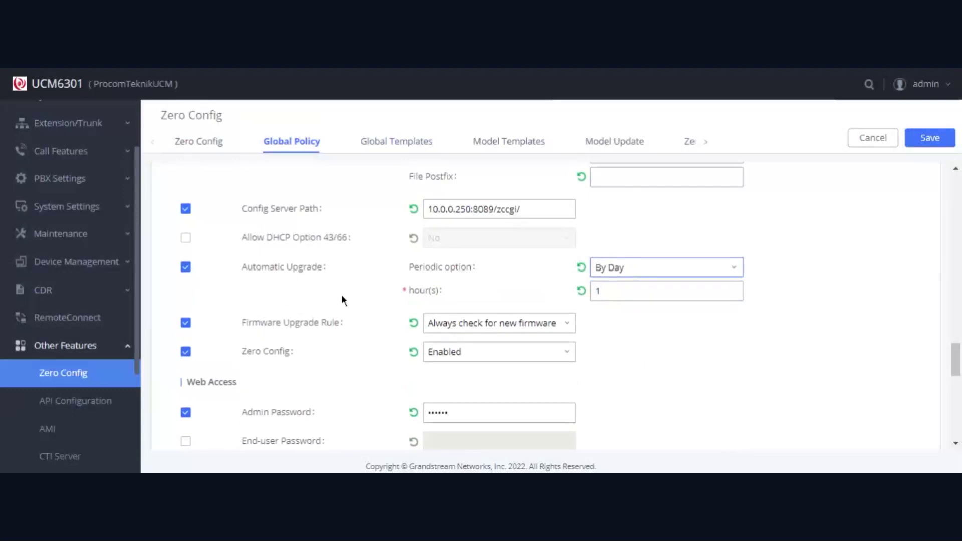
# Enable the Keep Alive and Keep-Alive Interval options in the advanced Network Settings, with Keep Alive set to Enabled and the interval at 20
pyautogui.scroll(-3, 341, 293)
pyautogui.moveTo(305, 282)
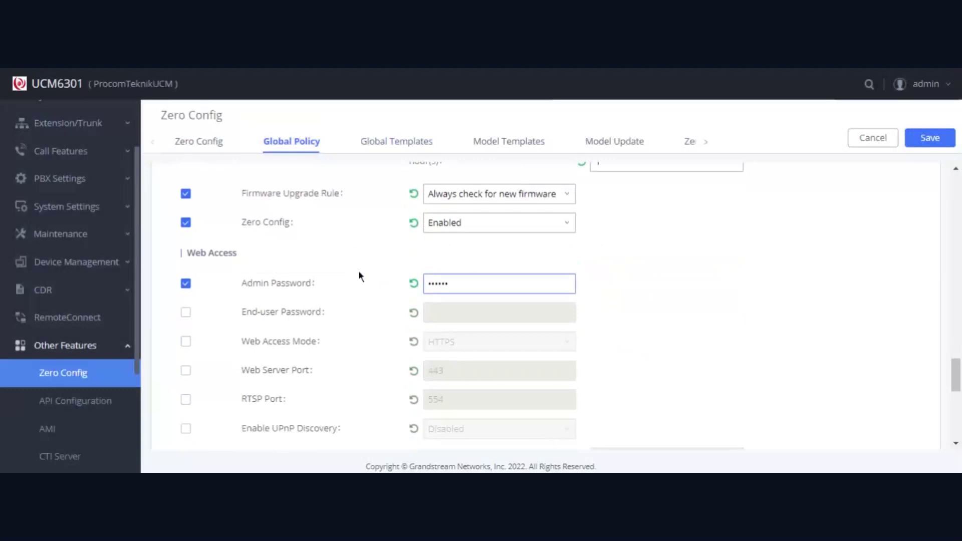
pyautogui.scroll(-3, 368, 270)
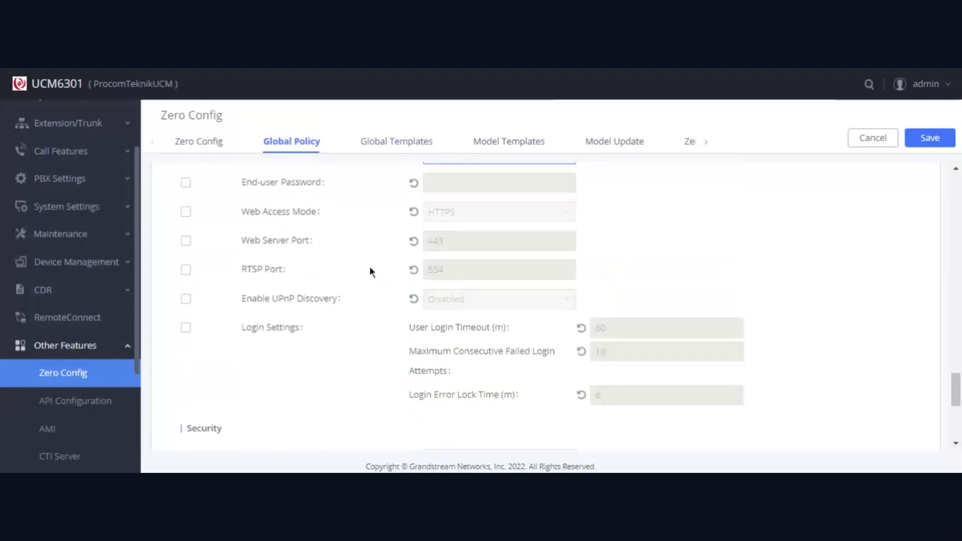
pyautogui.scroll(-4, 353, 283)
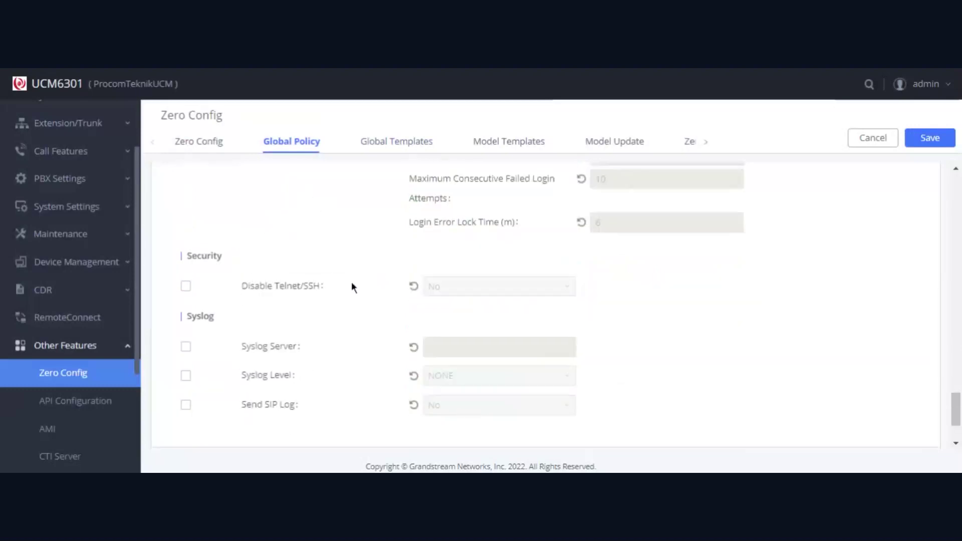
pyautogui.scroll(-2, 371, 280)
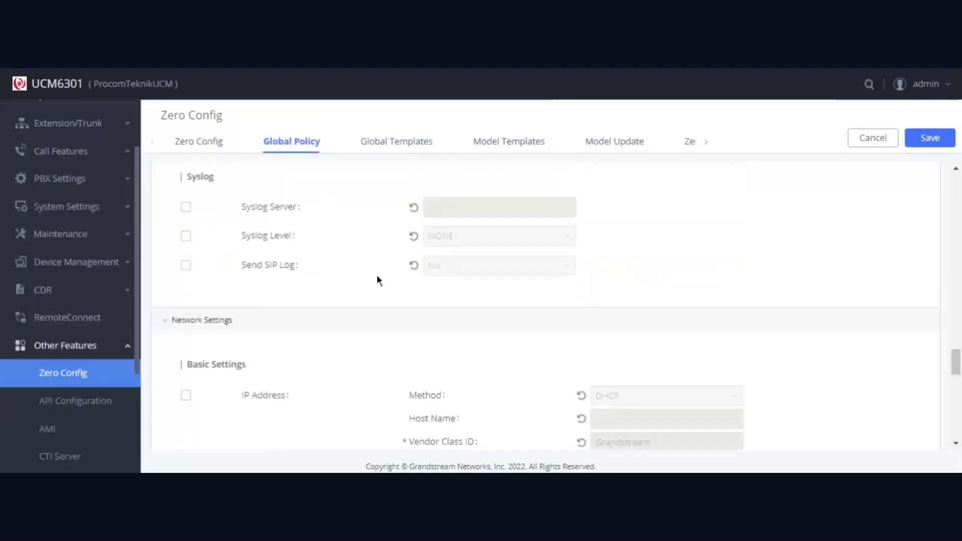
pyautogui.scroll(-5, 378, 281)
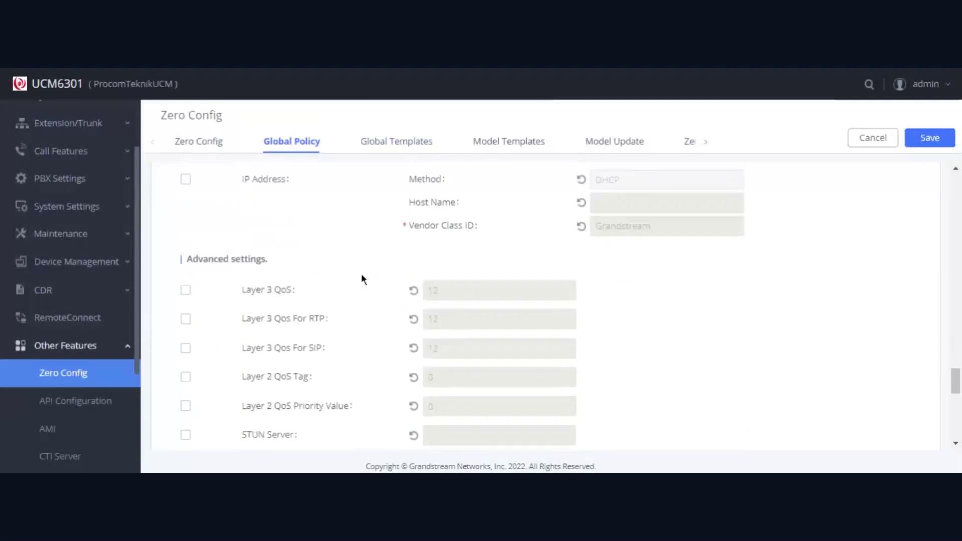
pyautogui.scroll(-3, 359, 278)
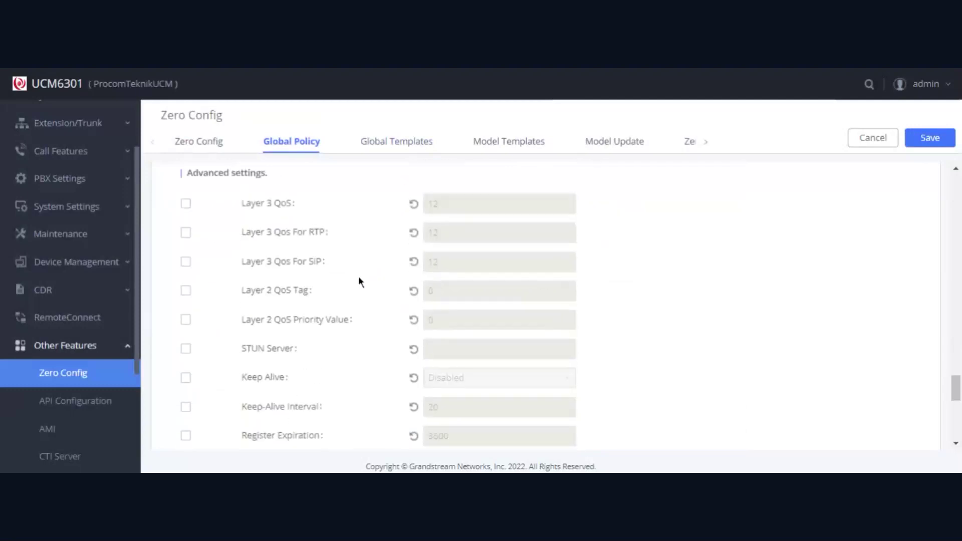
pyautogui.click(185, 320)
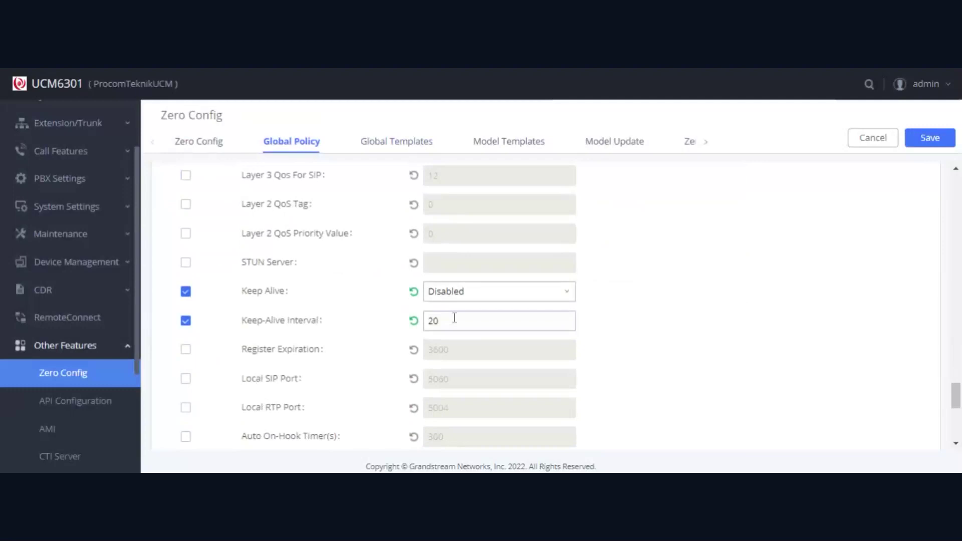
pyautogui.click(481, 295)
pyautogui.click(482, 335)
# Enable the Local SIP Port option in the advanced Network Settings with port 5060
pyautogui.scroll(-5, 595, 303)
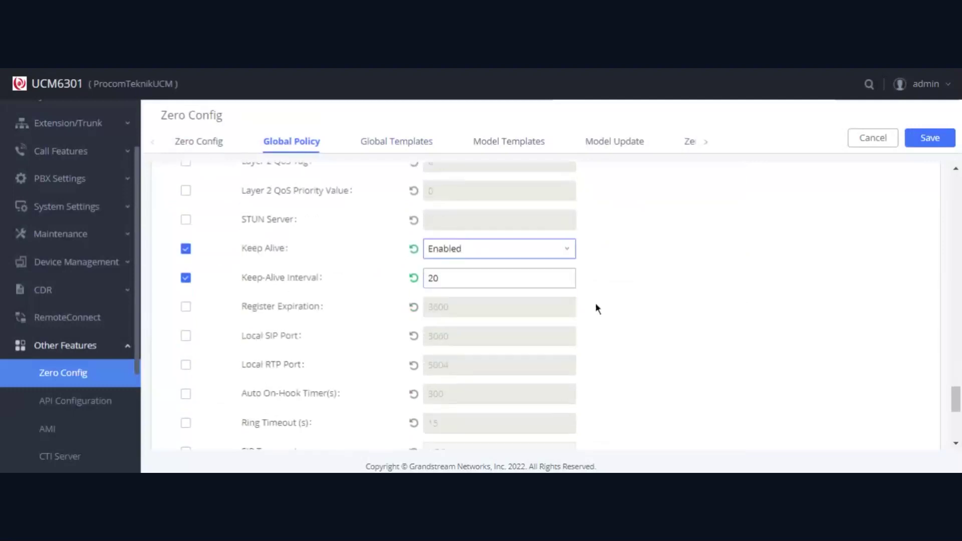
pyautogui.scroll(-1, 614, 299)
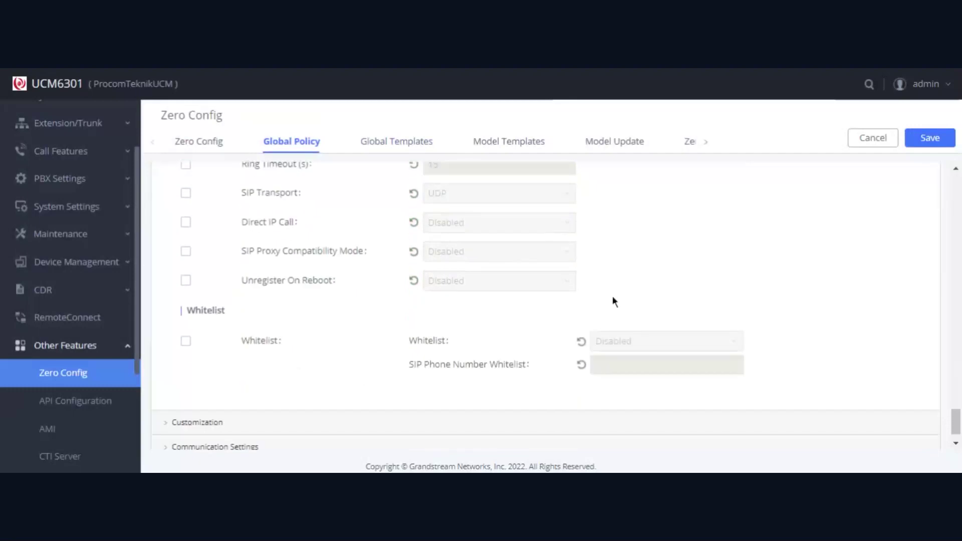
pyautogui.scroll(3, 607, 293)
pyautogui.click(189, 206)
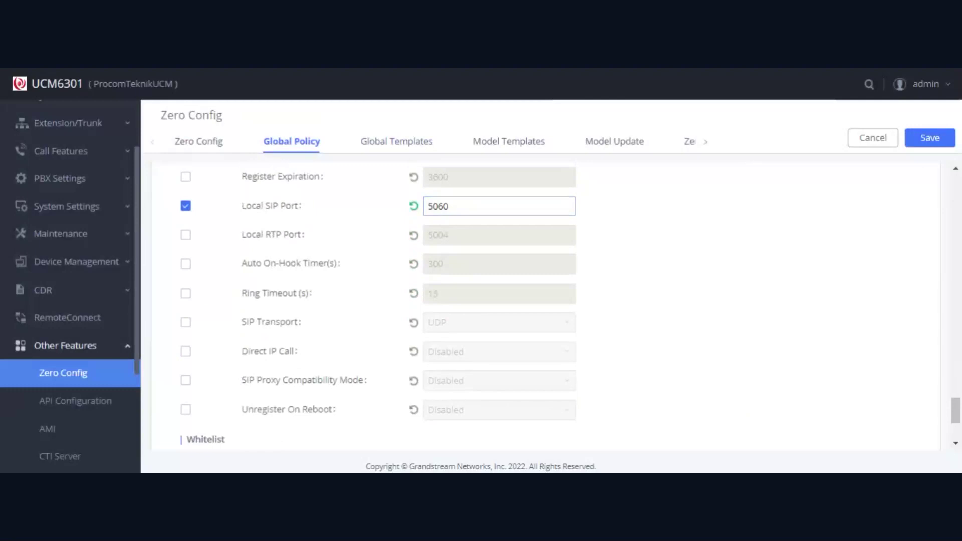
# Review the wallpaper options under Customization and the email and FTP options under Communication Settings
pyautogui.scroll(-3, 320, 306)
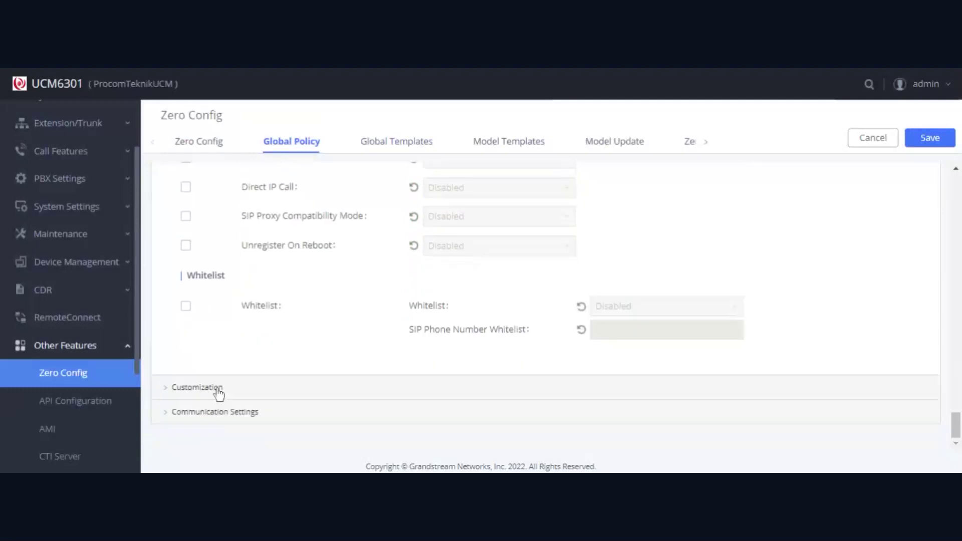
pyautogui.click(217, 392)
pyautogui.scroll(-3, 307, 321)
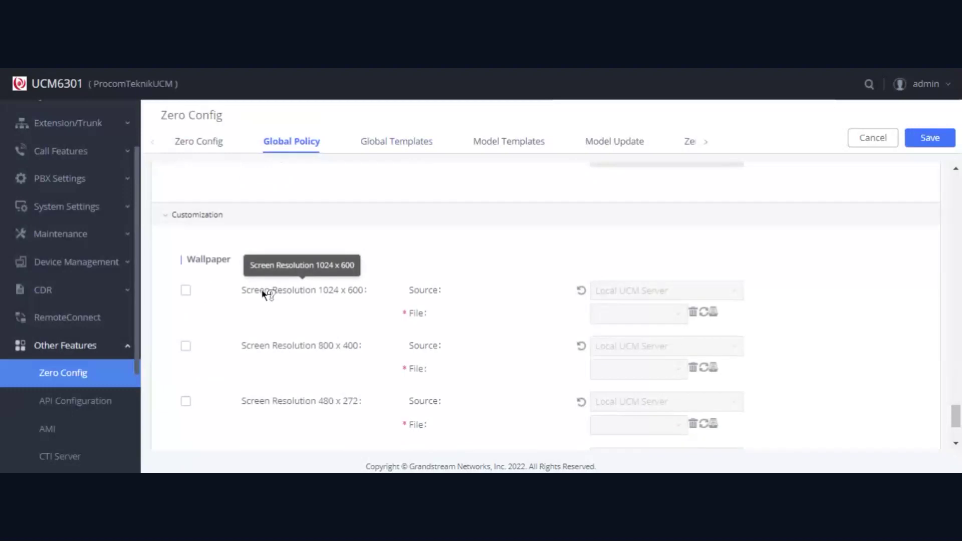
pyautogui.click(284, 242)
pyautogui.scroll(1, 270, 363)
pyautogui.scroll(3, 291, 354)
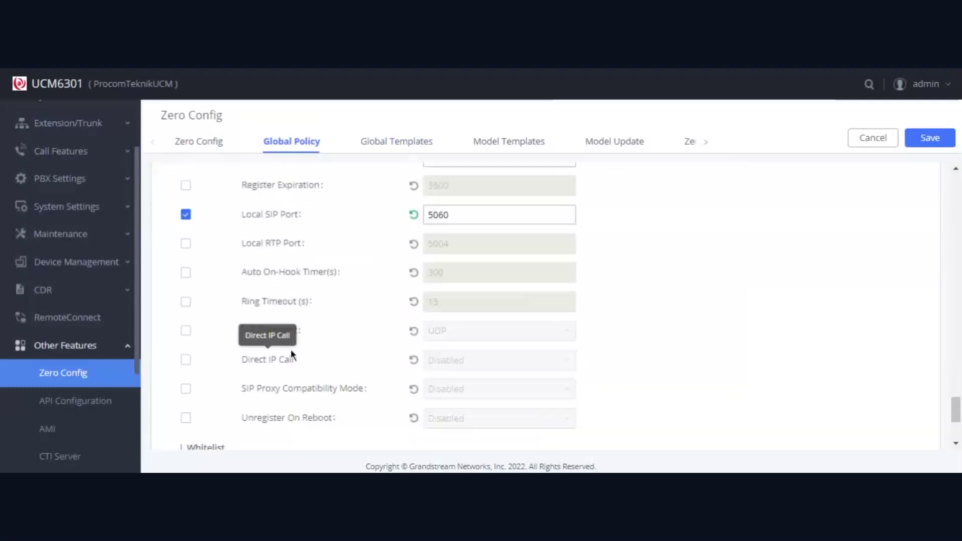
pyautogui.scroll(-3, 291, 350)
pyautogui.click(212, 416)
pyautogui.scroll(-3, 300, 350)
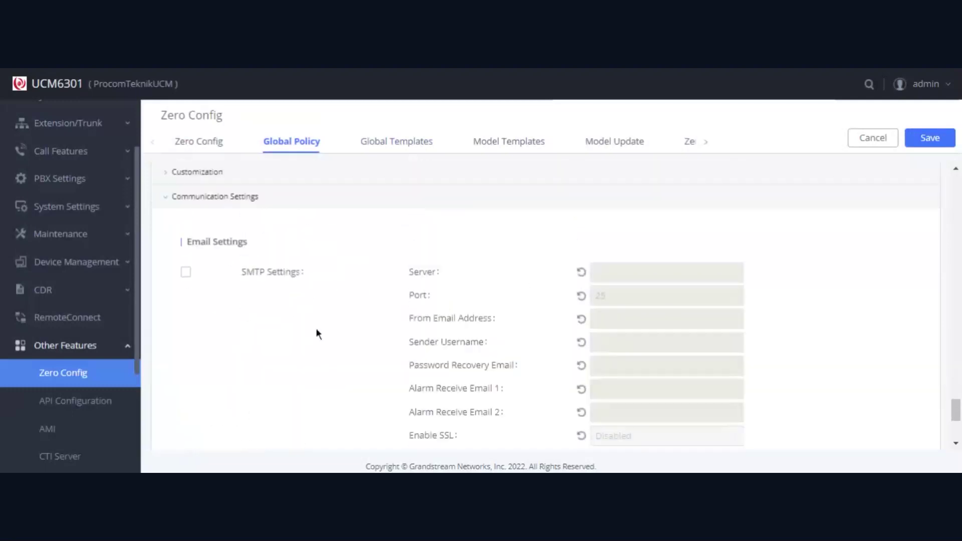
pyautogui.scroll(-2, 317, 333)
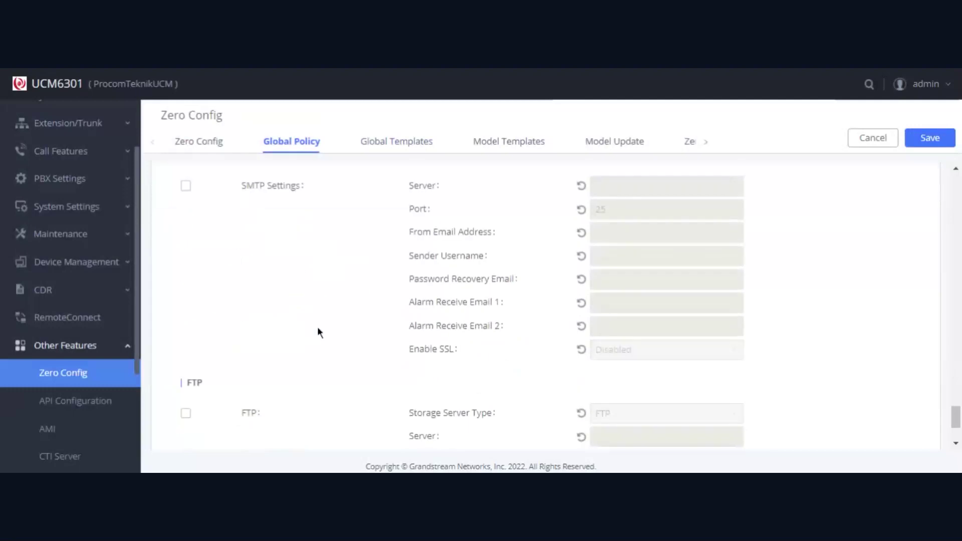
pyautogui.scroll(-1, 318, 332)
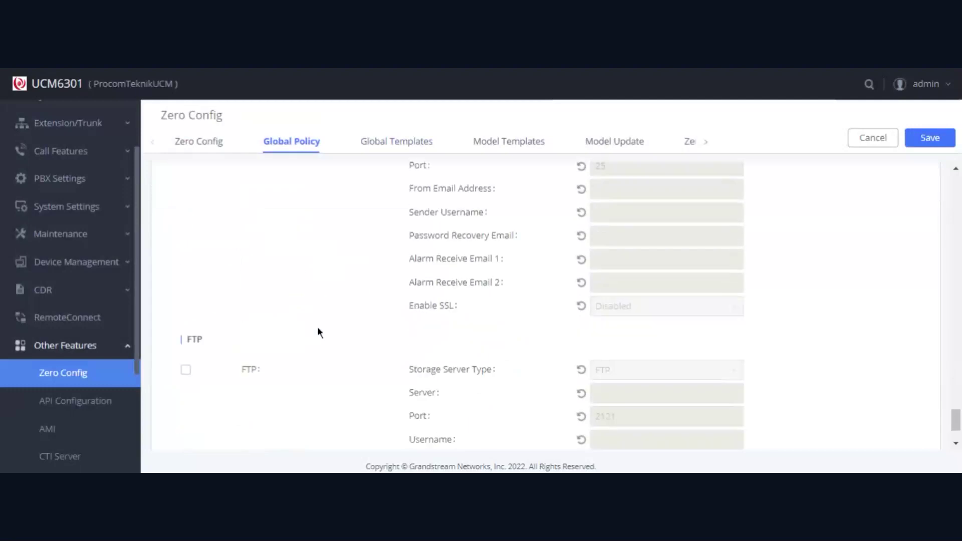
# Save the Global Policy configuration
pyautogui.scroll(10, 318, 329)
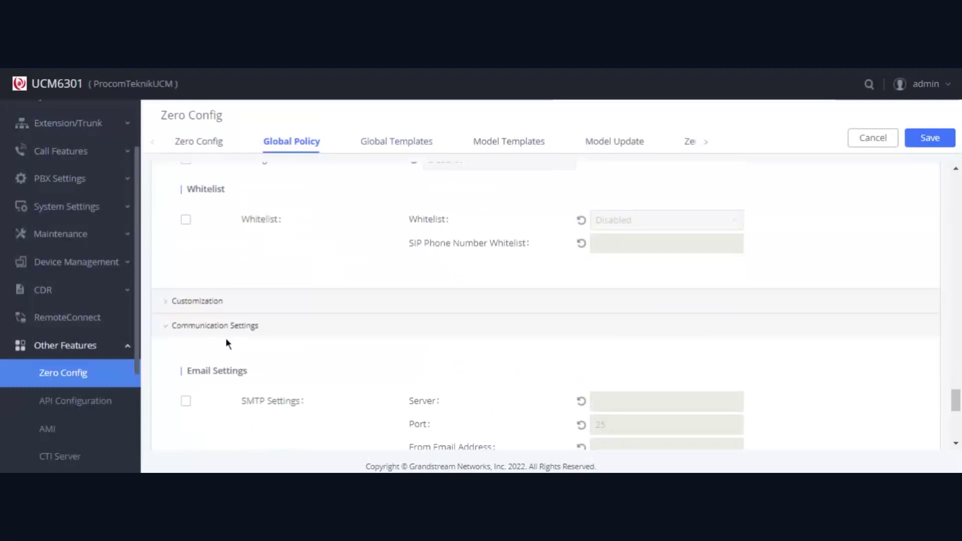
pyautogui.scroll(12, 366, 315)
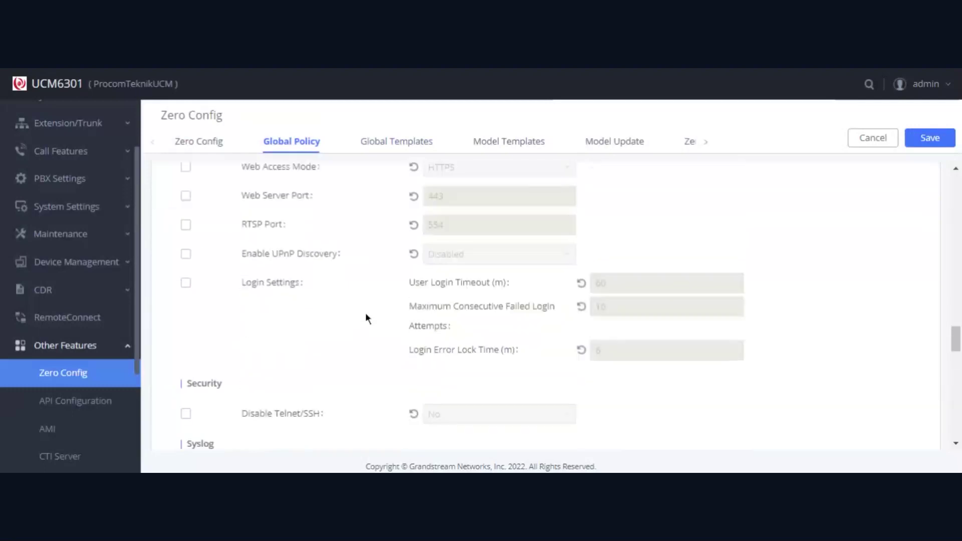
pyautogui.scroll(10, 365, 310)
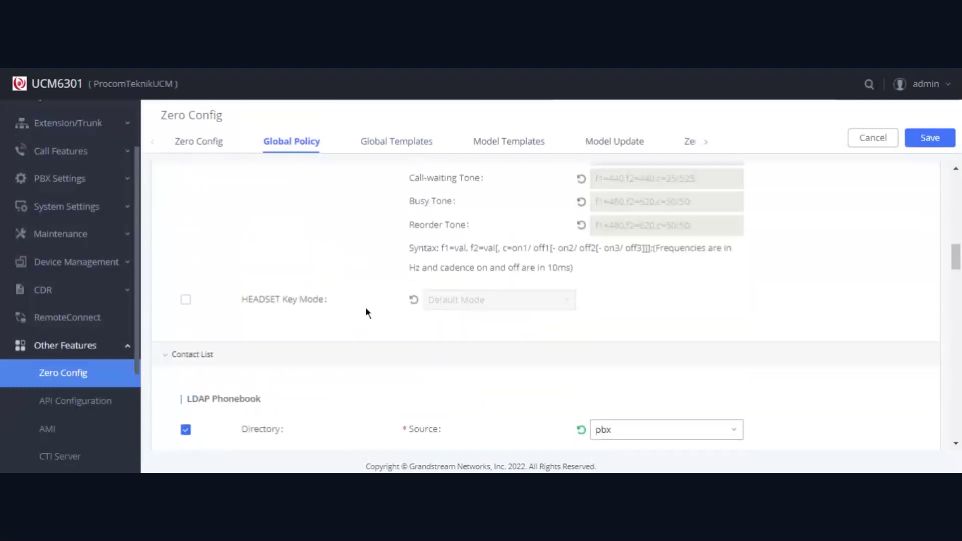
pyautogui.scroll(2, 366, 314)
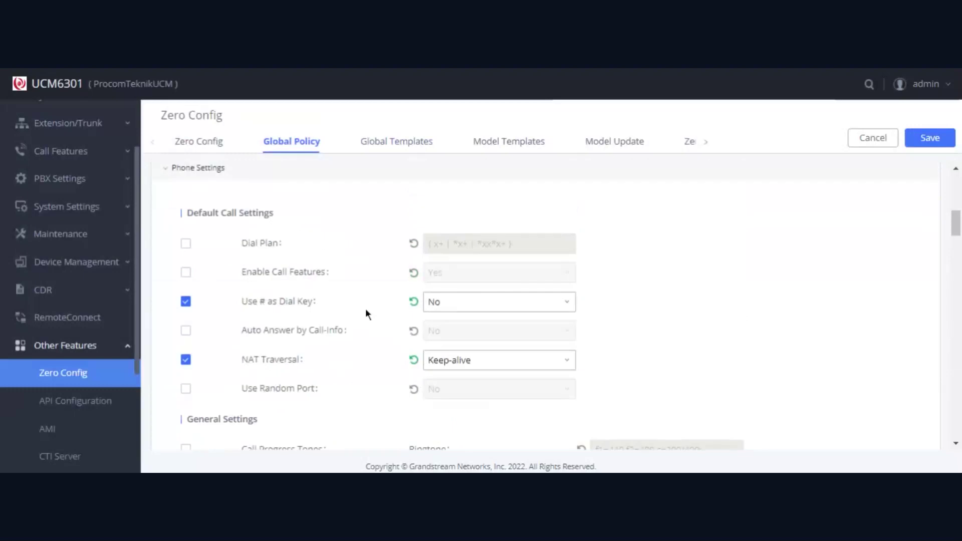
pyautogui.scroll(6, 366, 313)
pyautogui.scroll(2, 365, 308)
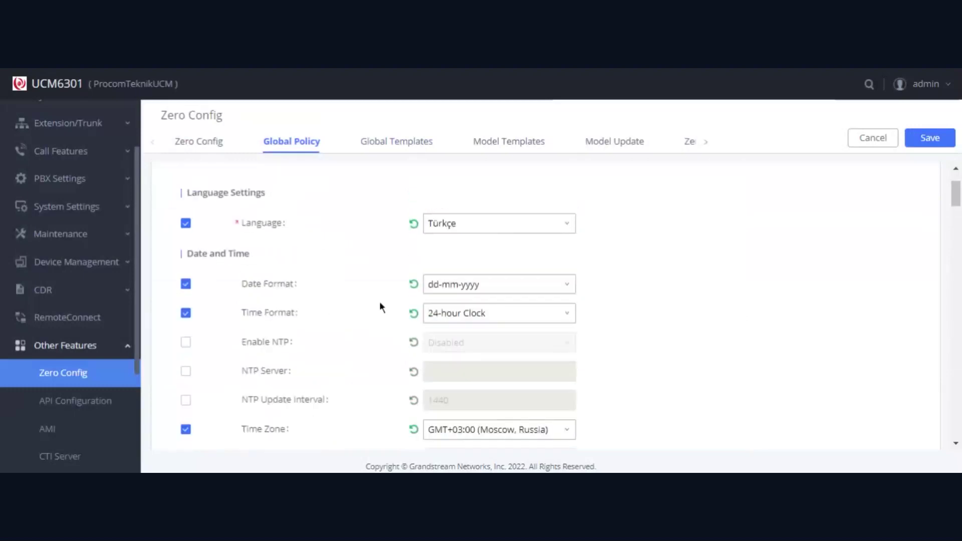
pyautogui.scroll(2, 380, 301)
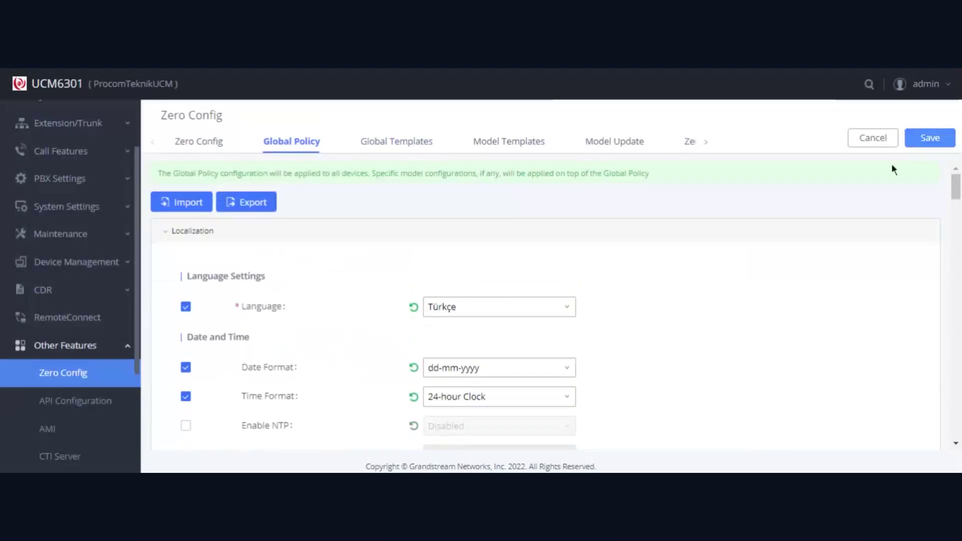
pyautogui.click(932, 140)
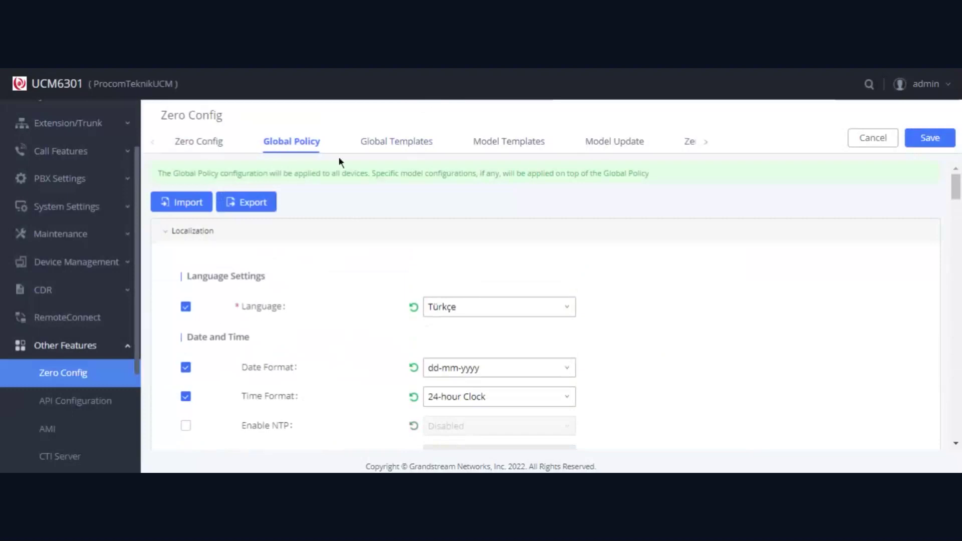
# Re-save the Global Policy, collapse its expanded sections and return to the Zero Config device list
pyautogui.click(948, 139)
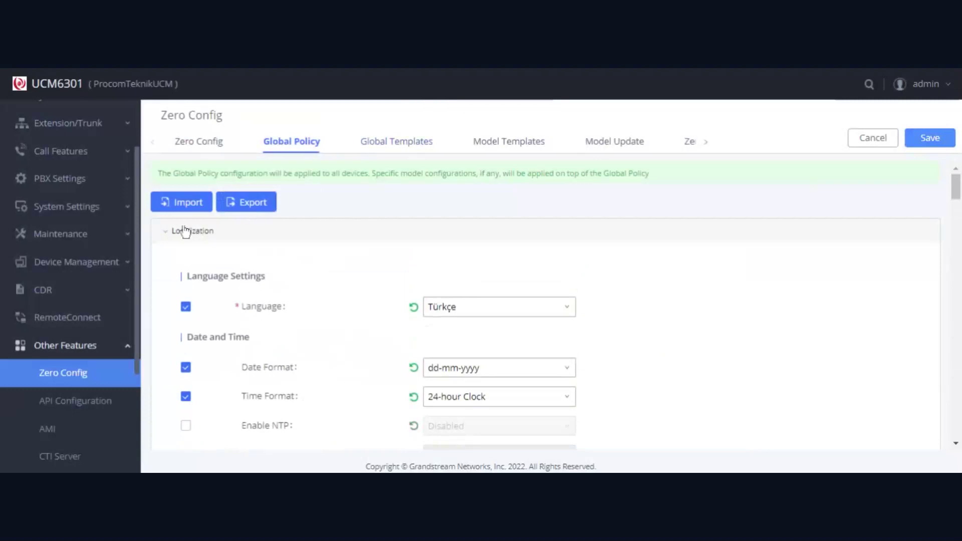
pyautogui.click(419, 241)
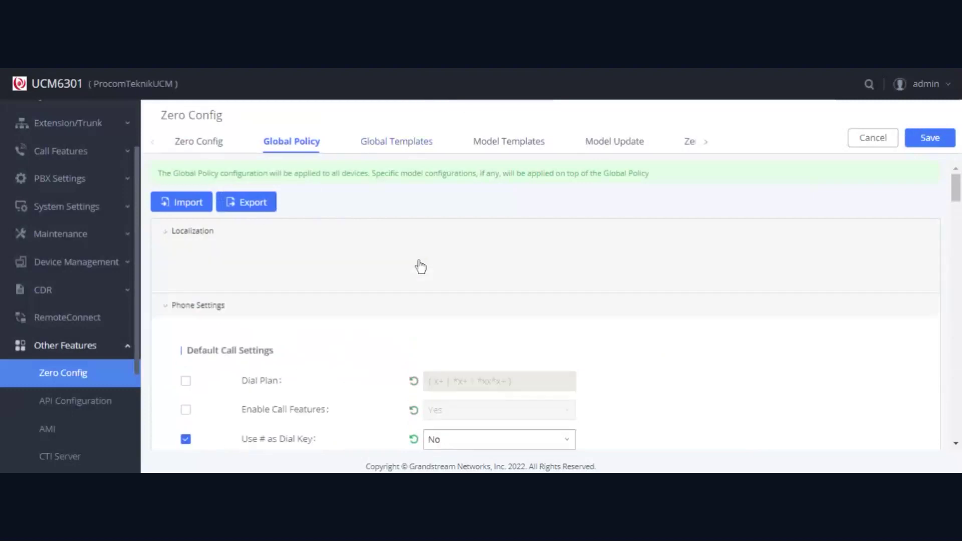
pyautogui.click(372, 145)
pyautogui.click(296, 148)
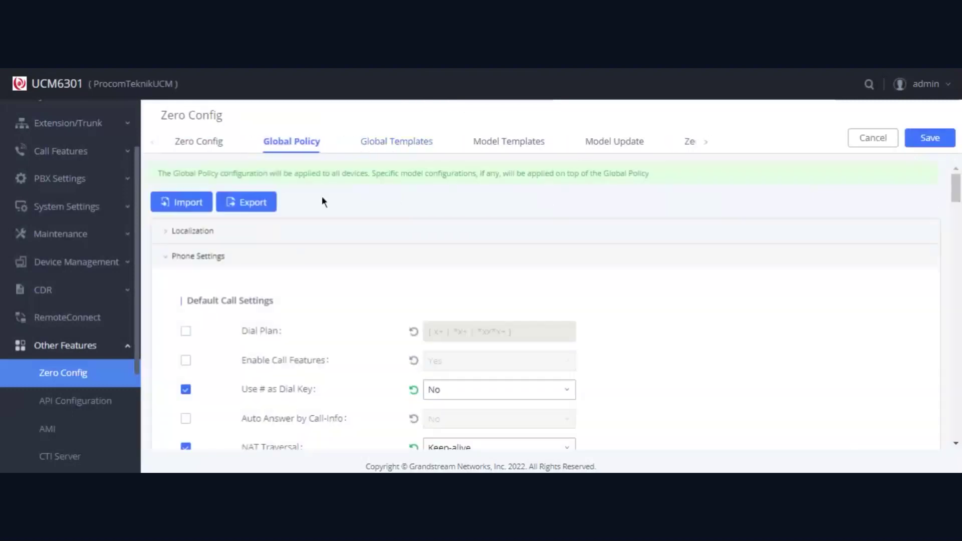
pyautogui.click(208, 256)
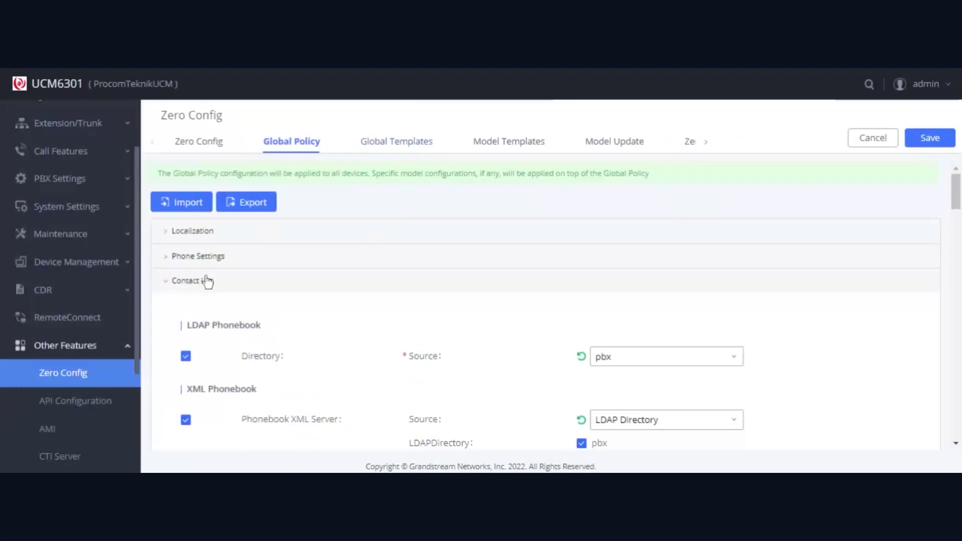
pyautogui.click(208, 280)
pyautogui.click(208, 306)
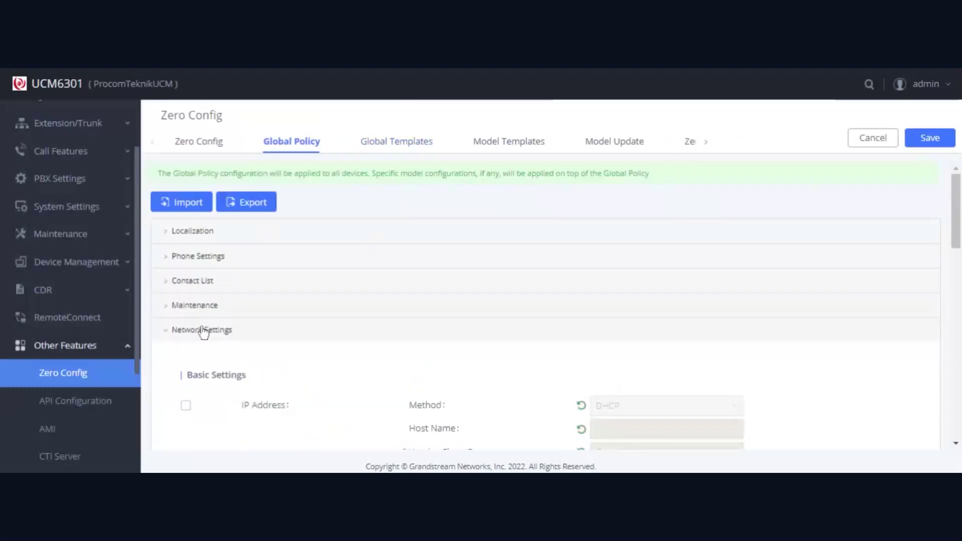
pyautogui.click(221, 331)
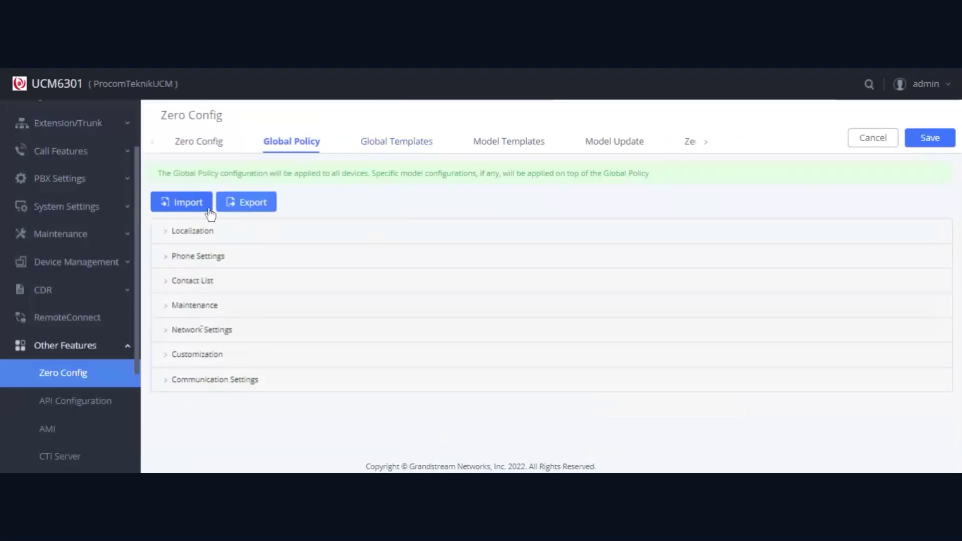
pyautogui.click(225, 143)
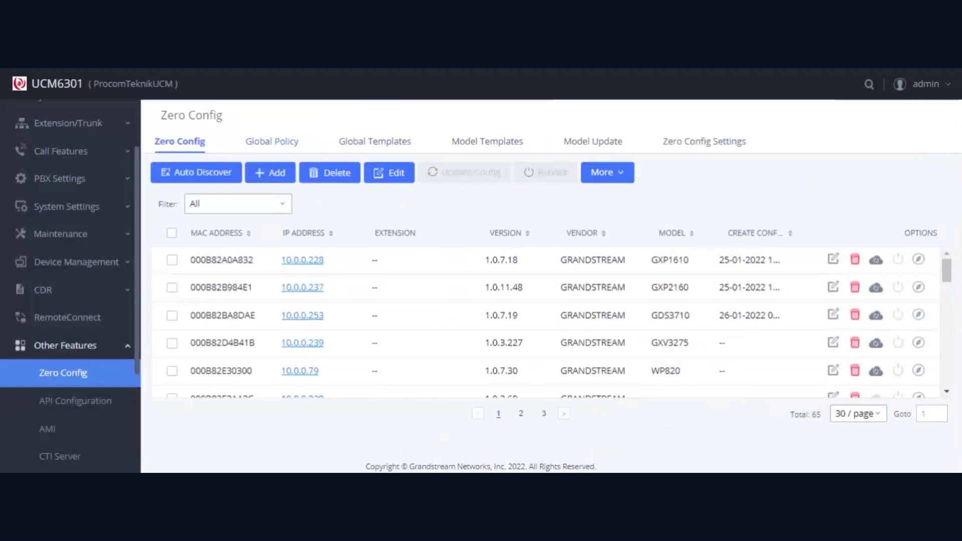
# Open Auto Discover, check the available scan methods and set the scan IP to 10.0.0.255
pyautogui.click(217, 177)
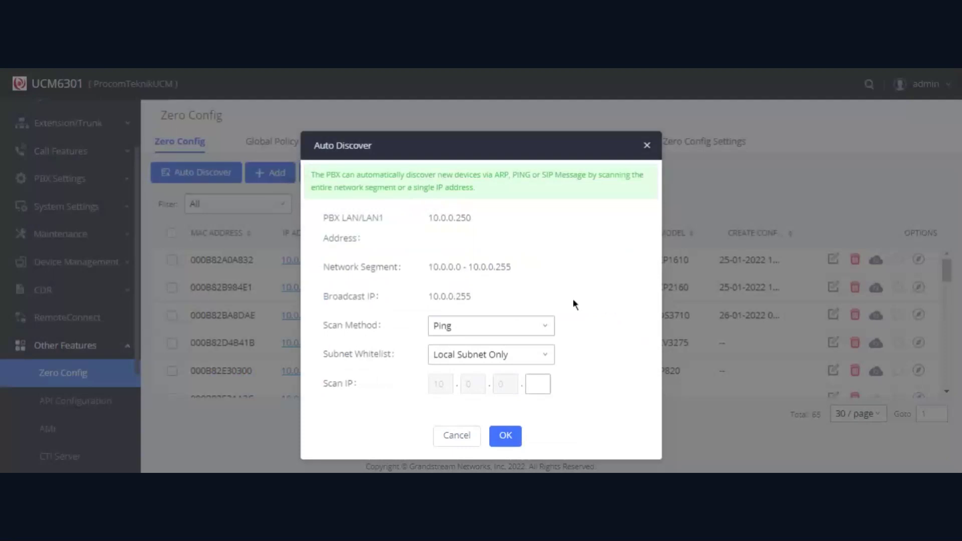
pyautogui.click(543, 332)
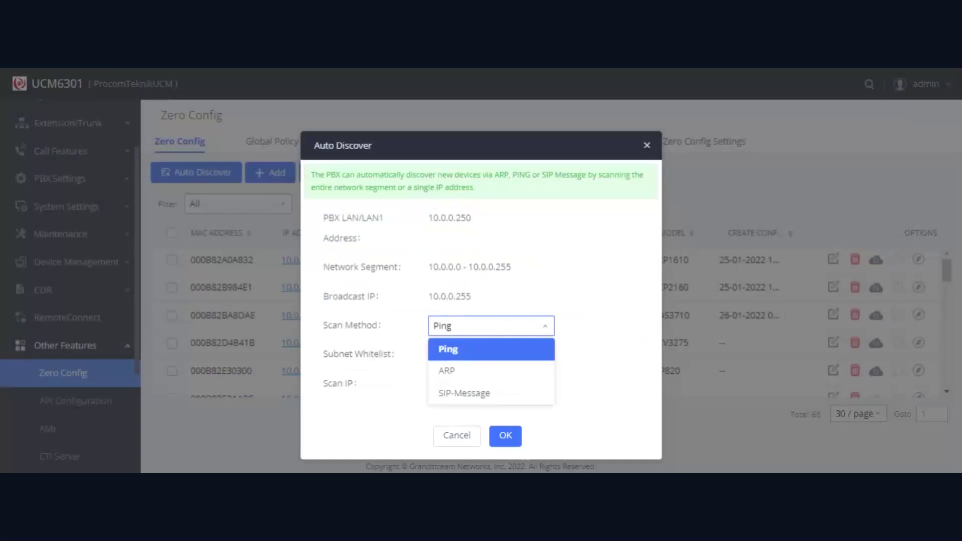
pyautogui.click(532, 409)
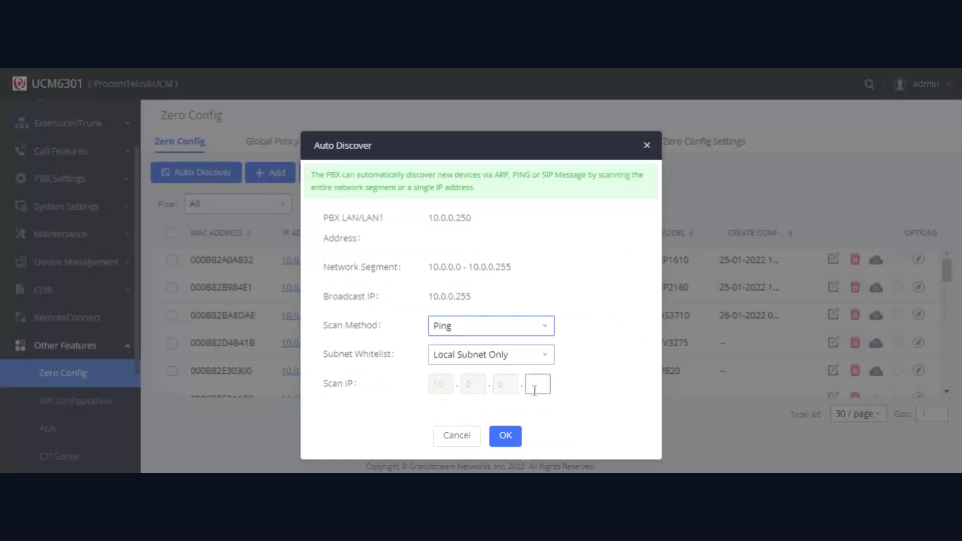
pyautogui.click(534, 386)
pyautogui.write('255')
# Try an Auto Discover scan of 10.0.0.42 with the SIP-Message method and close the dialog
pyautogui.click(537, 334)
pyautogui.click(545, 384)
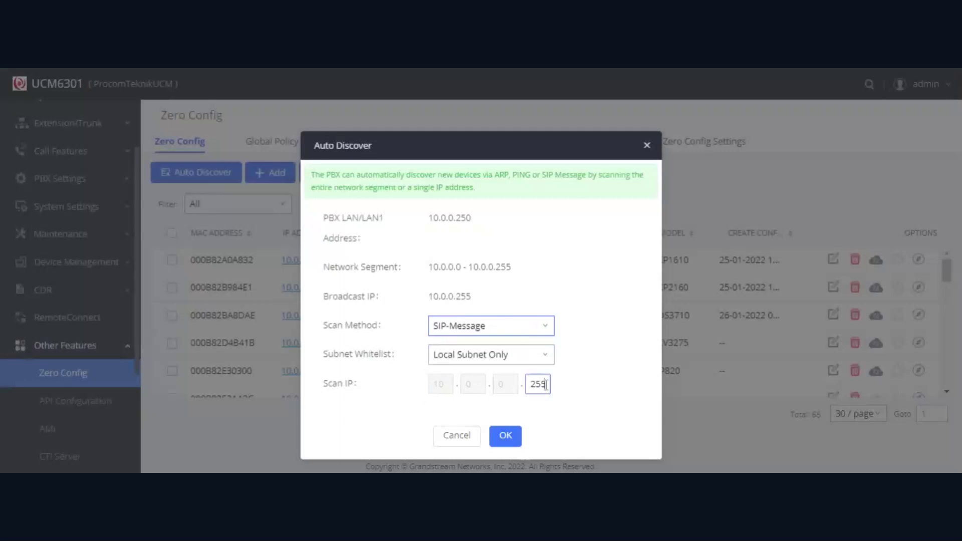
pyautogui.moveTo(545, 384); pyautogui.dragTo(517, 378)
pyautogui.write('42')
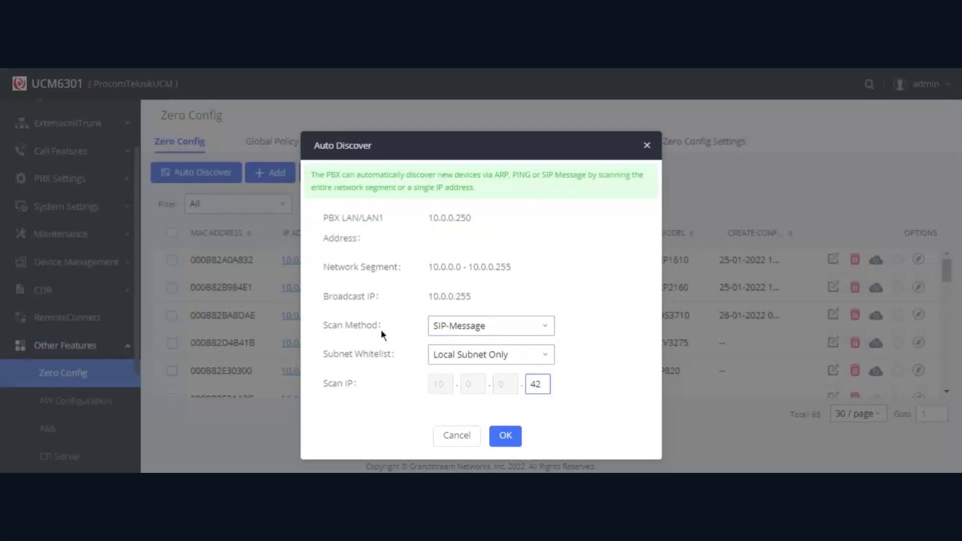
pyautogui.click(504, 440)
pyautogui.click(645, 148)
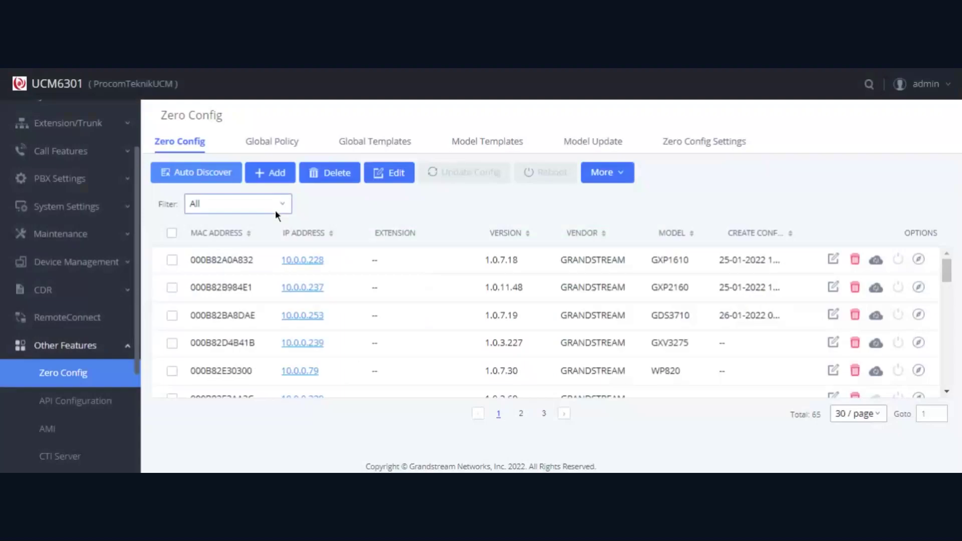
# Check the device filter options, and select and deselect all listed devices
pyautogui.click(238, 206)
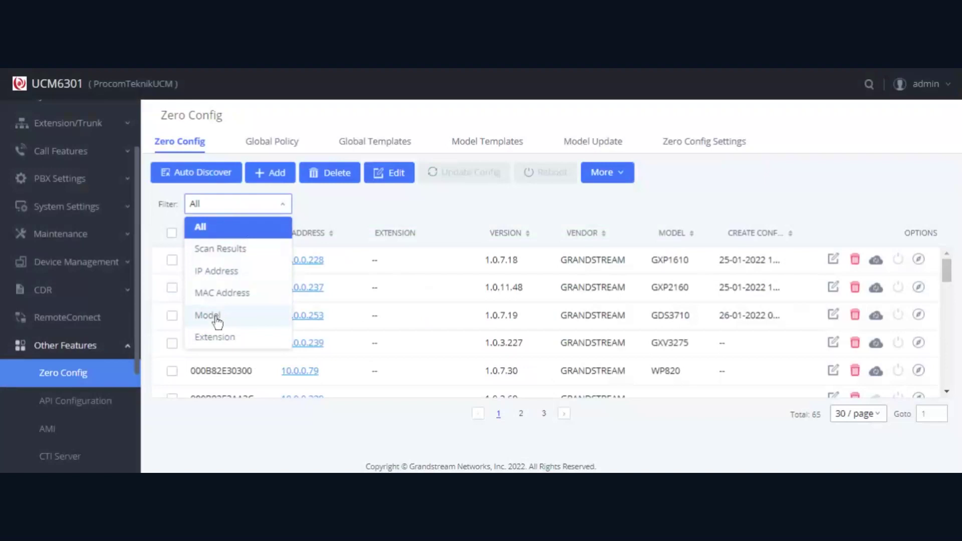
pyautogui.click(172, 232)
pyautogui.click(172, 232)
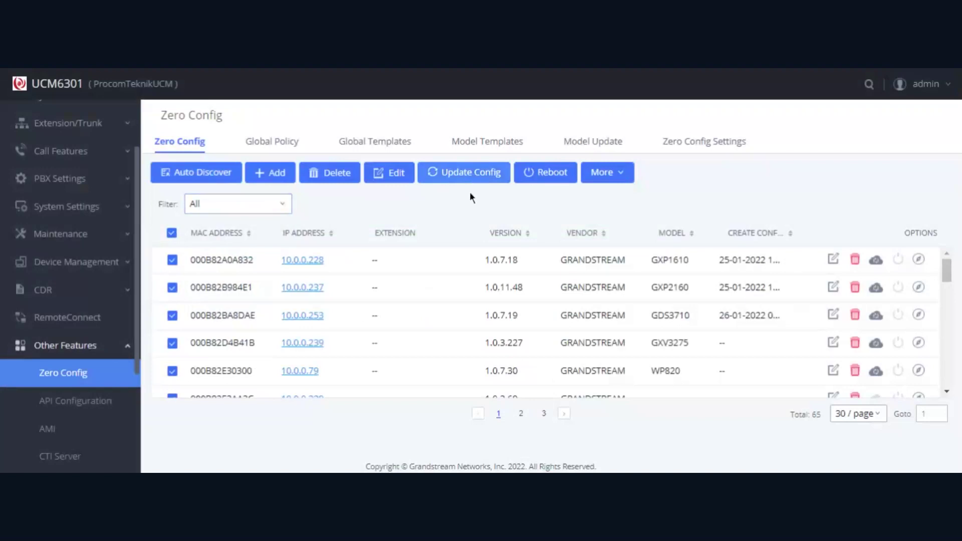
pyautogui.click(172, 233)
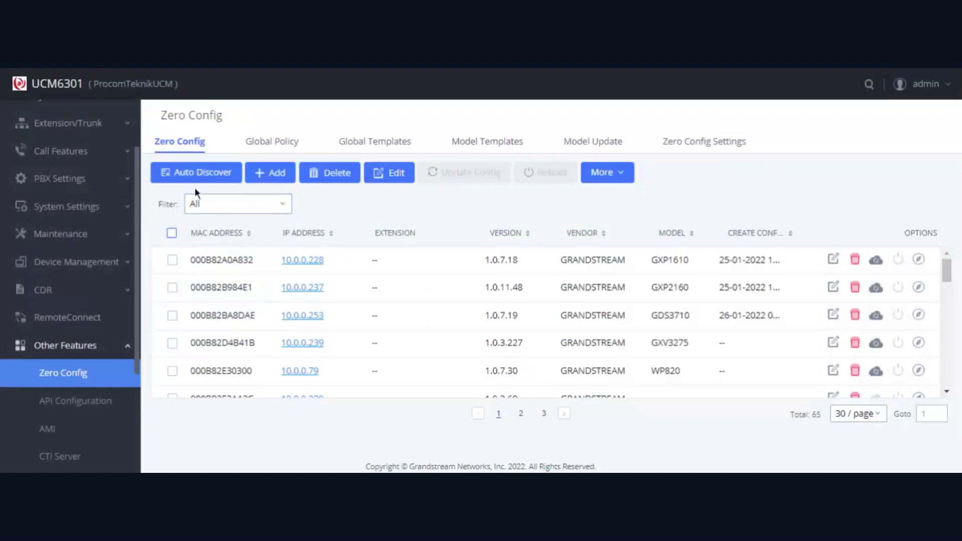
# Try adding a new device with the GRANDSTREAM GRP2602P model and cancel its creation
pyautogui.click(275, 175)
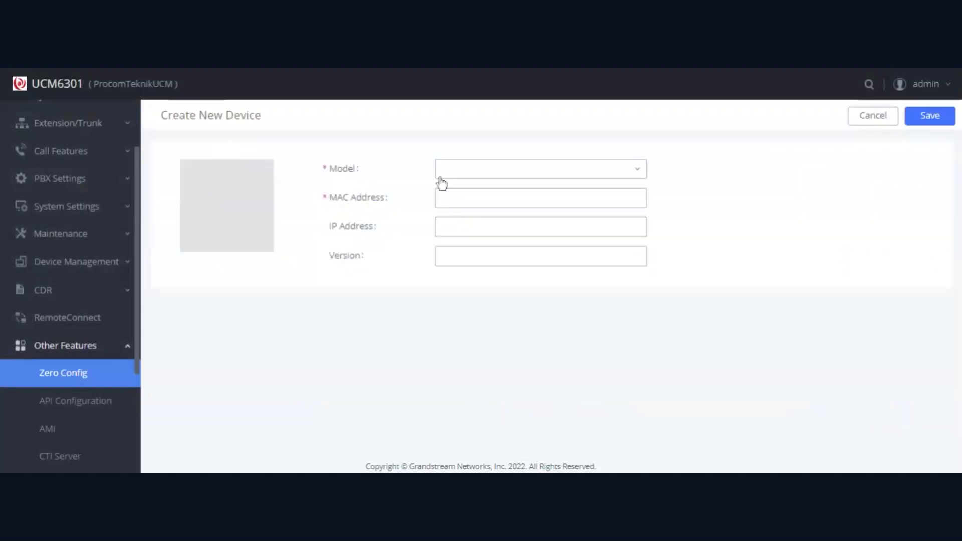
pyautogui.click(469, 171)
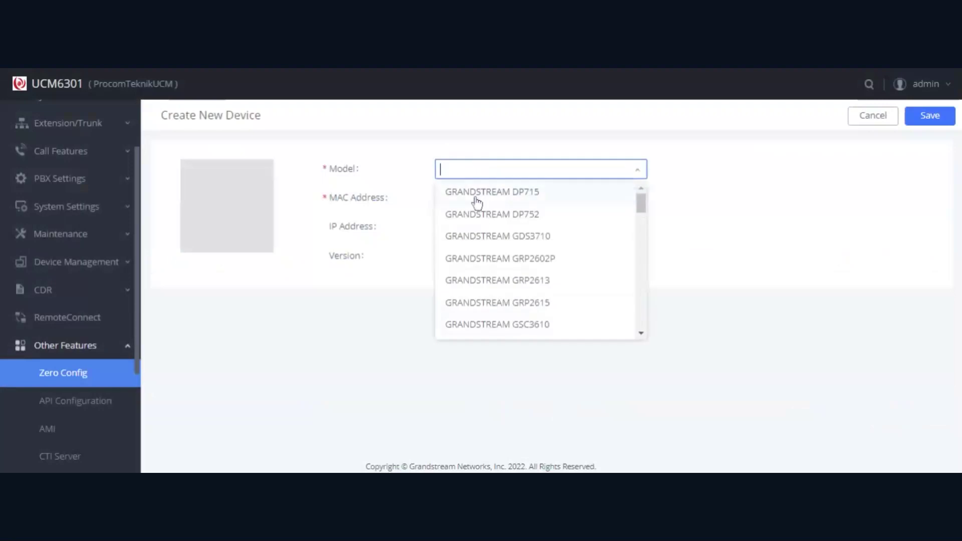
pyautogui.click(538, 261)
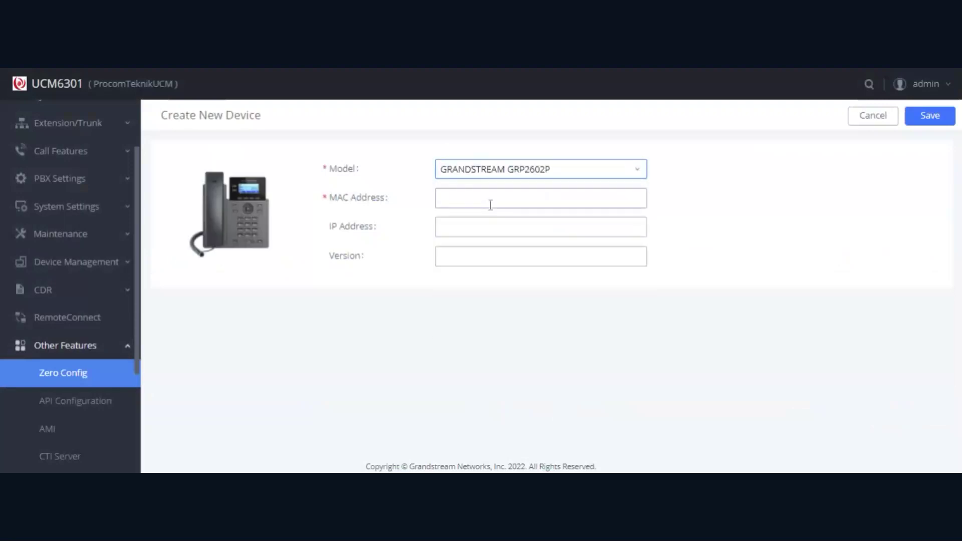
pyautogui.click(446, 194)
pyautogui.click(894, 119)
pyautogui.click(871, 116)
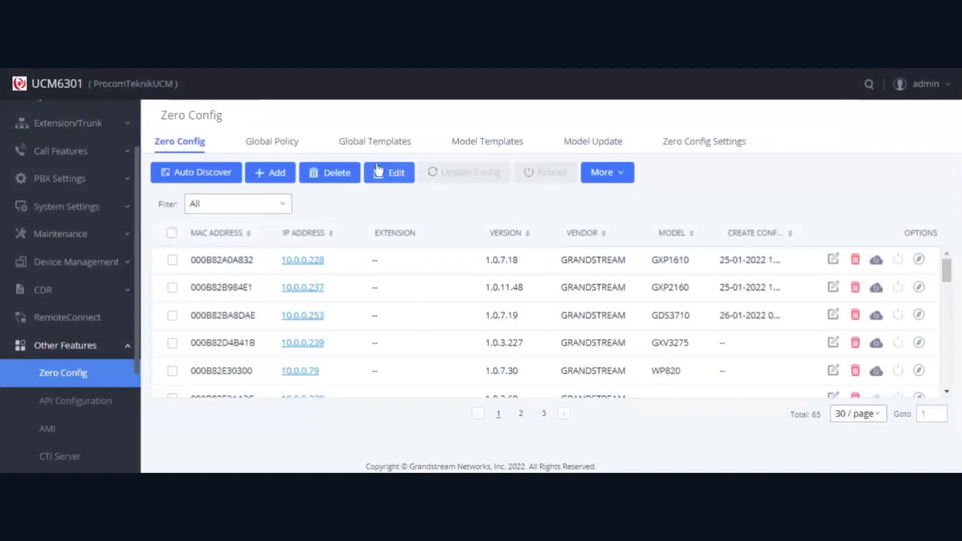
# Filter the Zero Config device list by the IP address 10.0.0.42
pyautogui.click(172, 259)
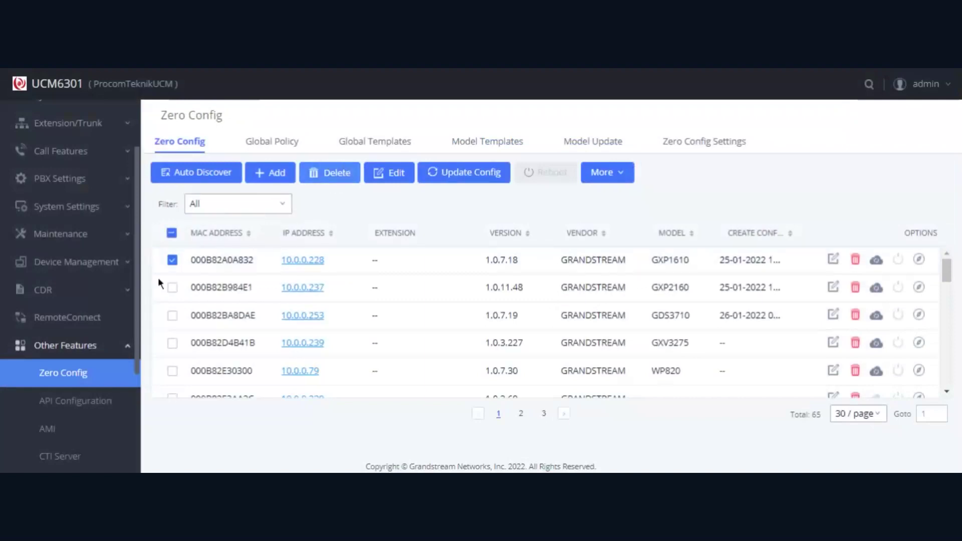
pyautogui.click(172, 260)
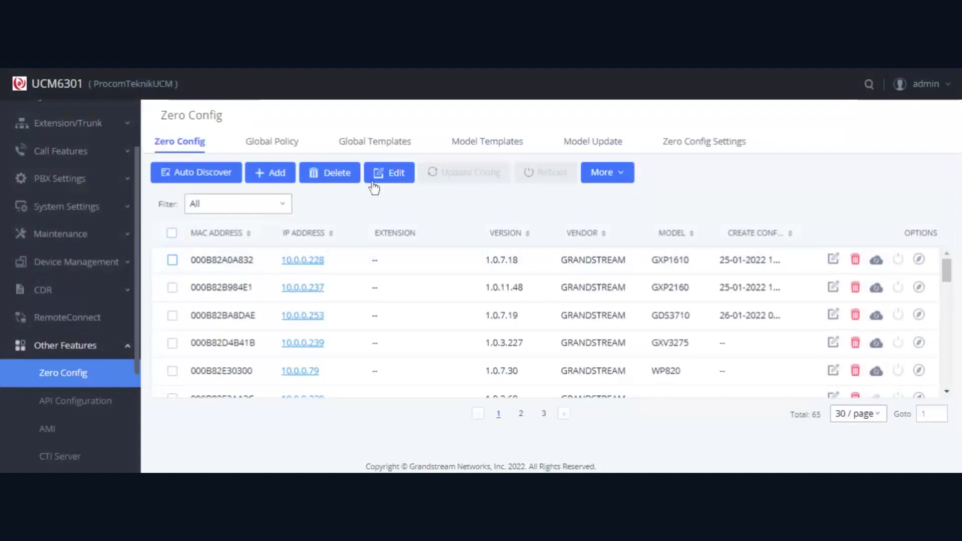
pyautogui.click(266, 215)
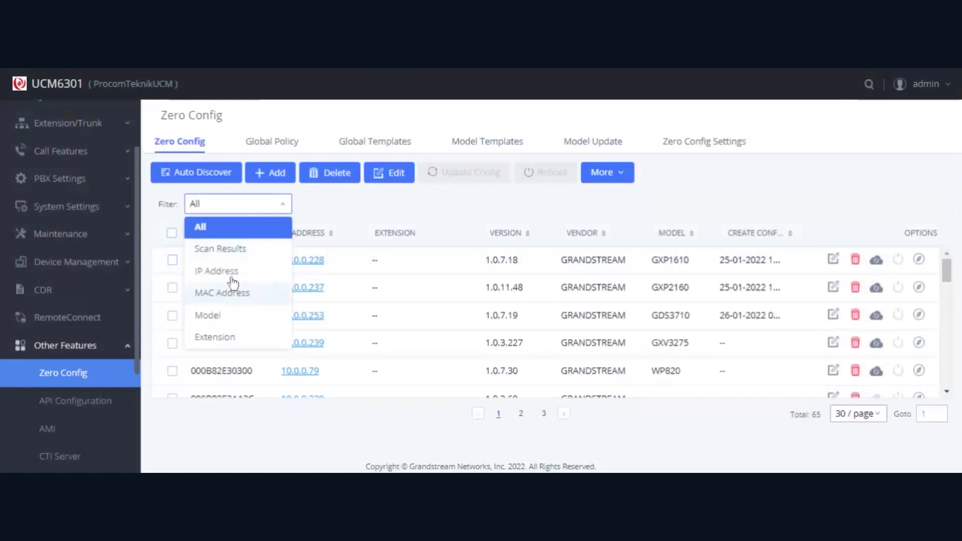
pyautogui.click(234, 273)
pyautogui.click(323, 208)
pyautogui.write('10.0.0.42')
pyautogui.click(435, 206)
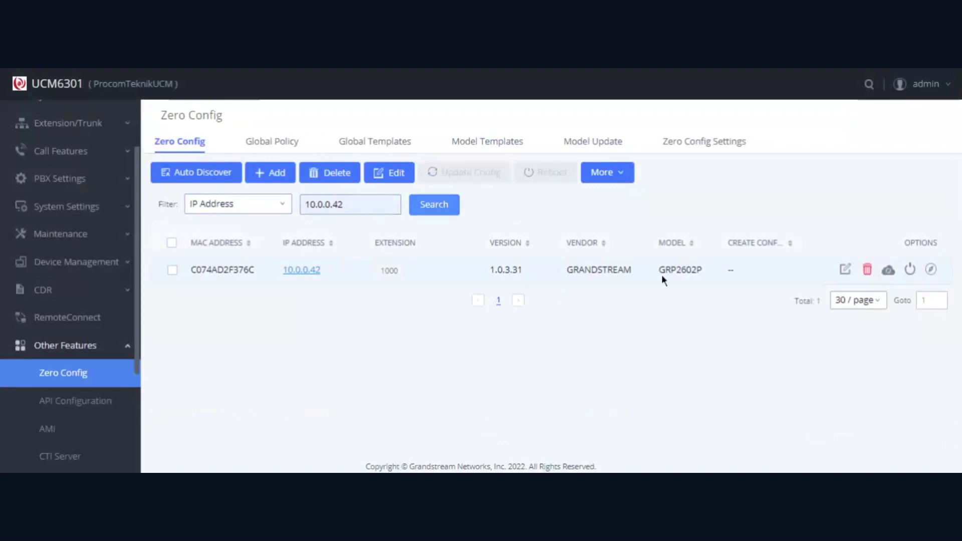
# Edit the GRP2602P device at 10.0.0.42 and assign extension 1002 to Account 1
pyautogui.click(172, 270)
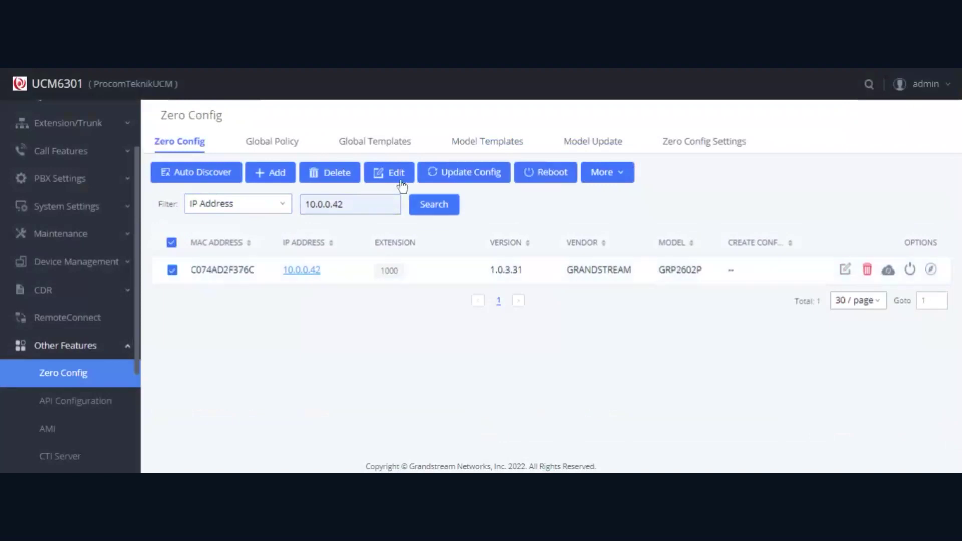
pyautogui.click(396, 173)
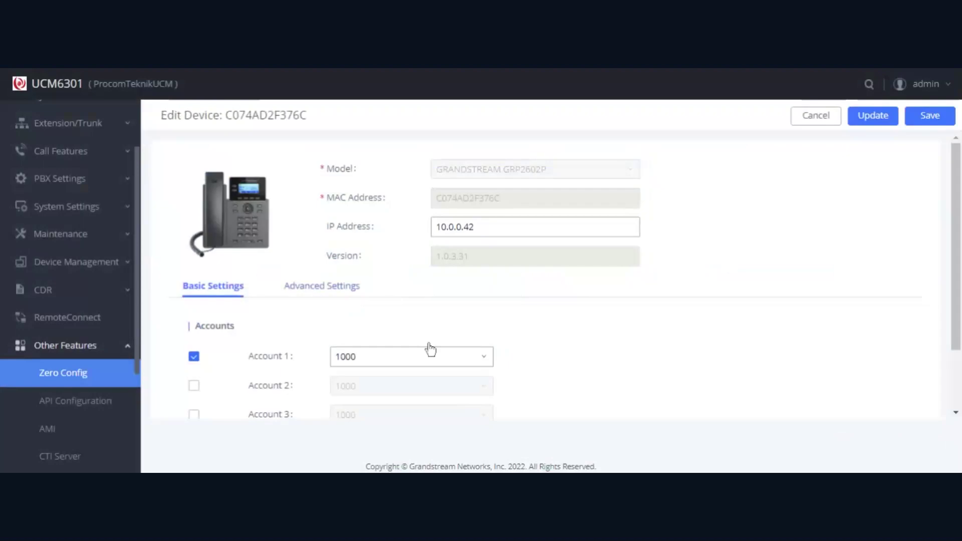
pyautogui.scroll(-1, 561, 289)
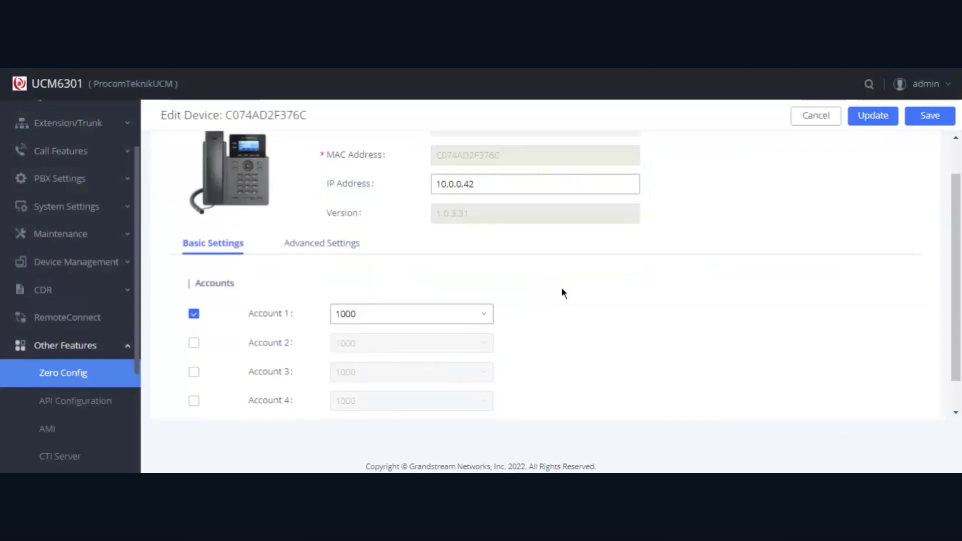
pyautogui.scroll(-1, 561, 289)
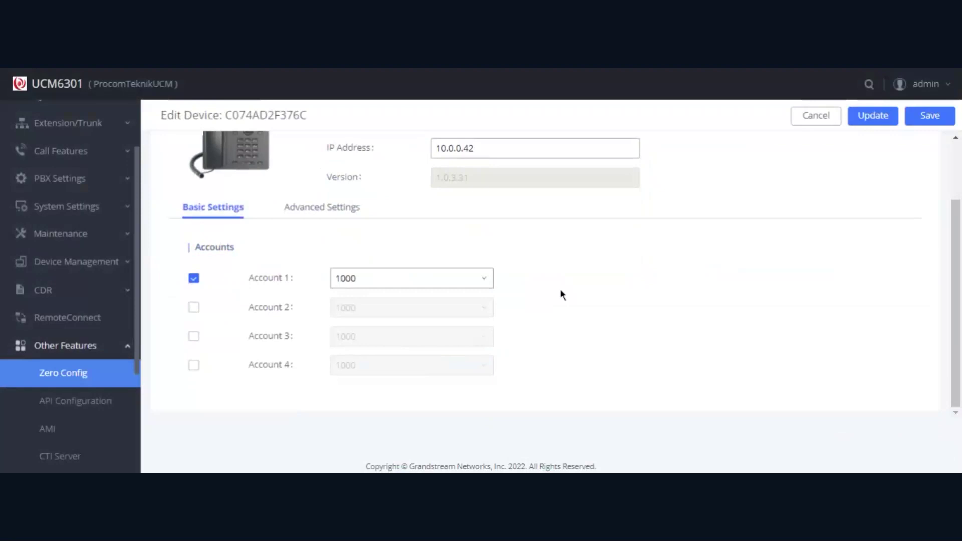
pyautogui.click(350, 279)
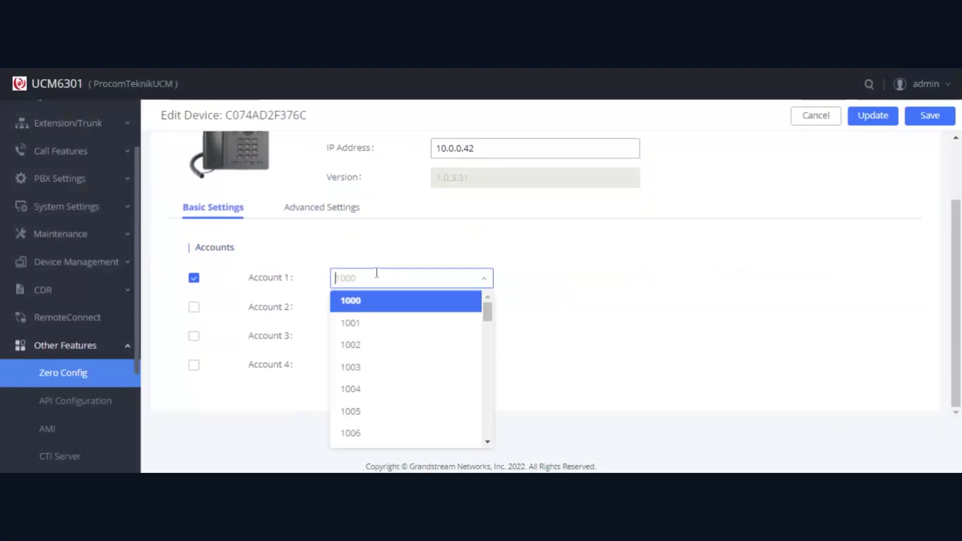
pyautogui.click(387, 351)
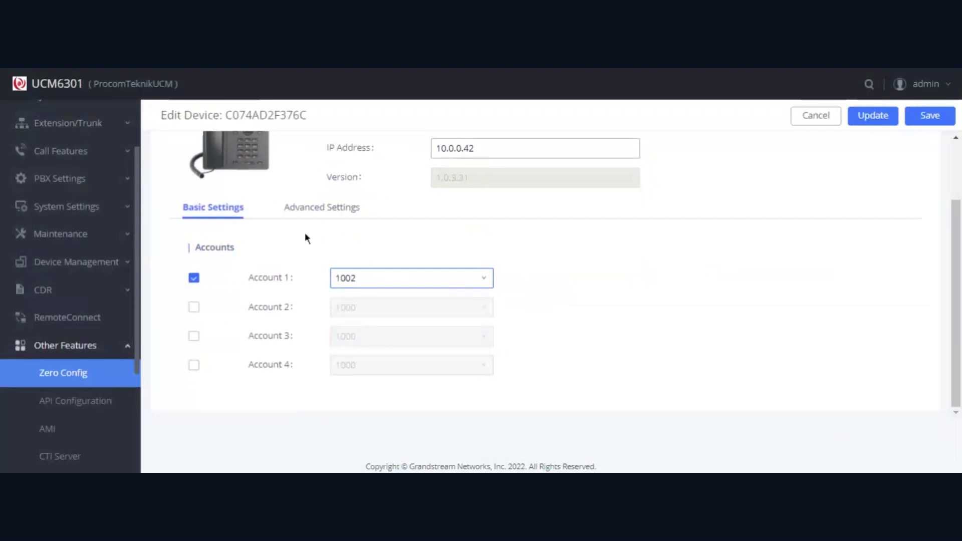
# Review the device's advanced settings, including its model templates and the preview of custom parameters
pyautogui.click(340, 208)
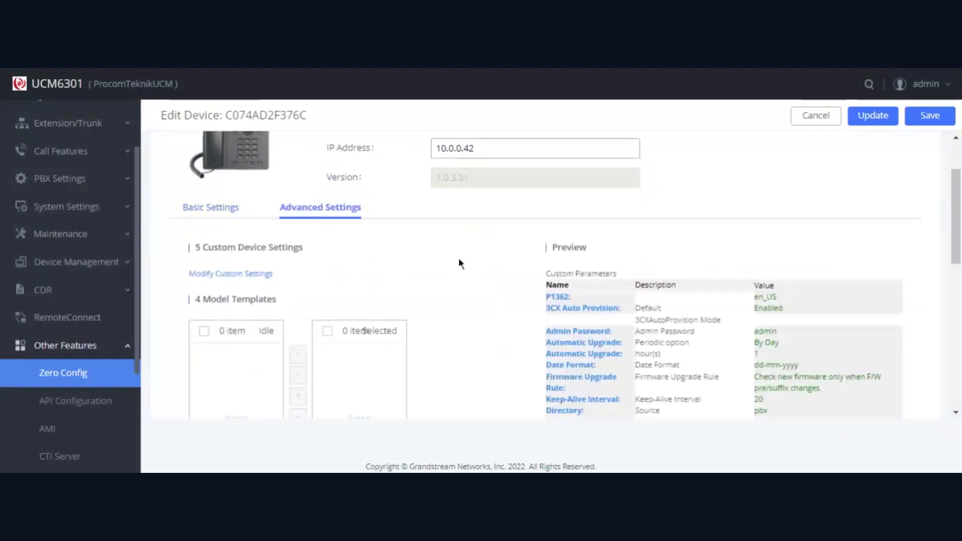
pyautogui.scroll(-1, 460, 263)
pyautogui.scroll(-1, 365, 231)
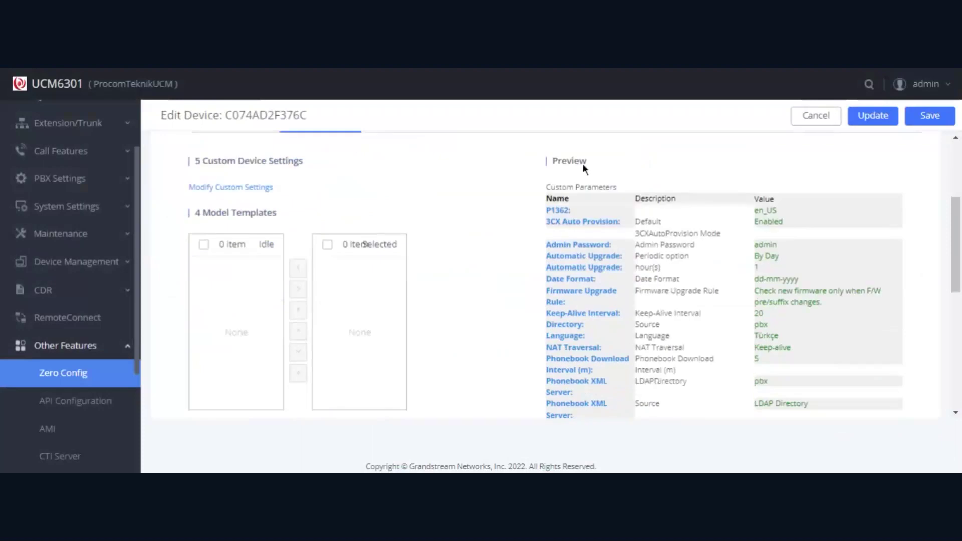
pyautogui.click(547, 259)
pyautogui.scroll(-1, 546, 264)
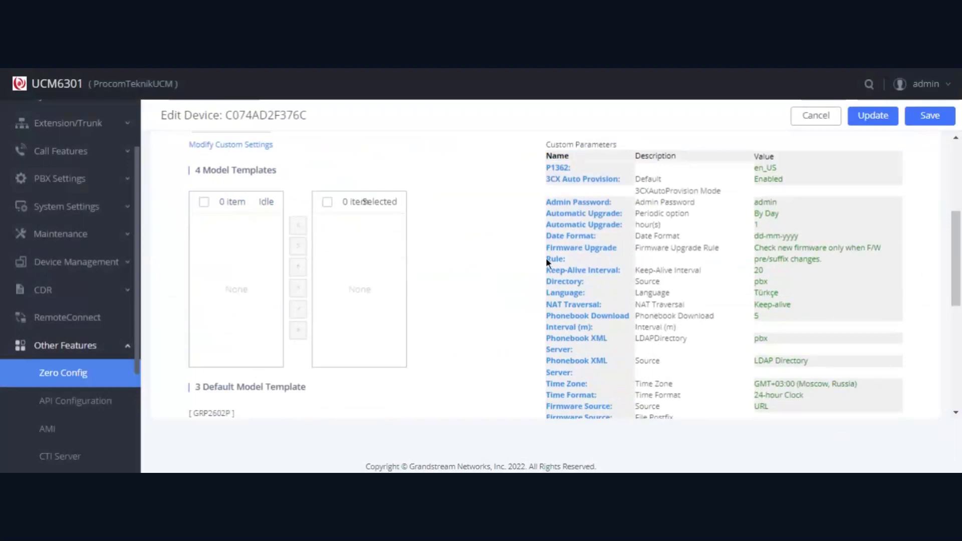
pyautogui.scroll(1, 775, 168)
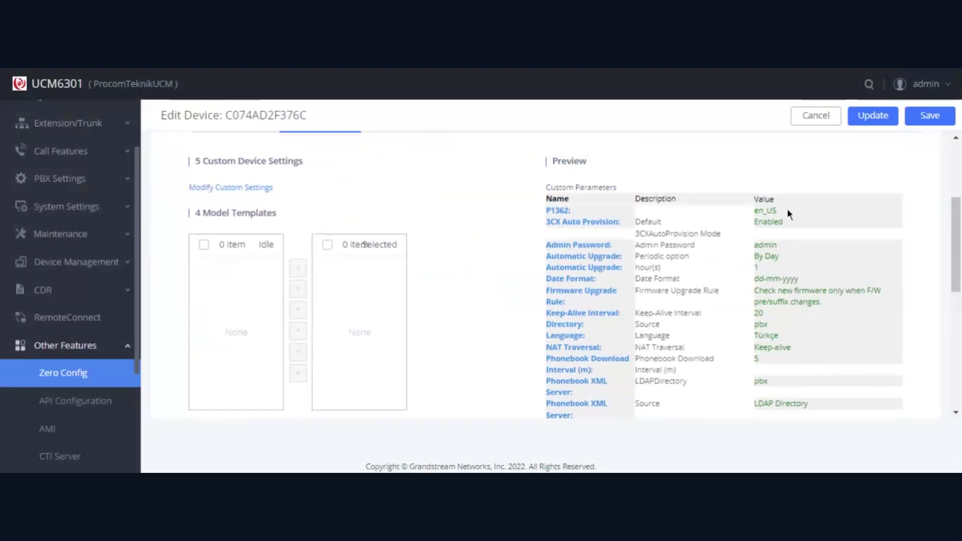
pyautogui.click(597, 162)
pyautogui.scroll(-1, 565, 315)
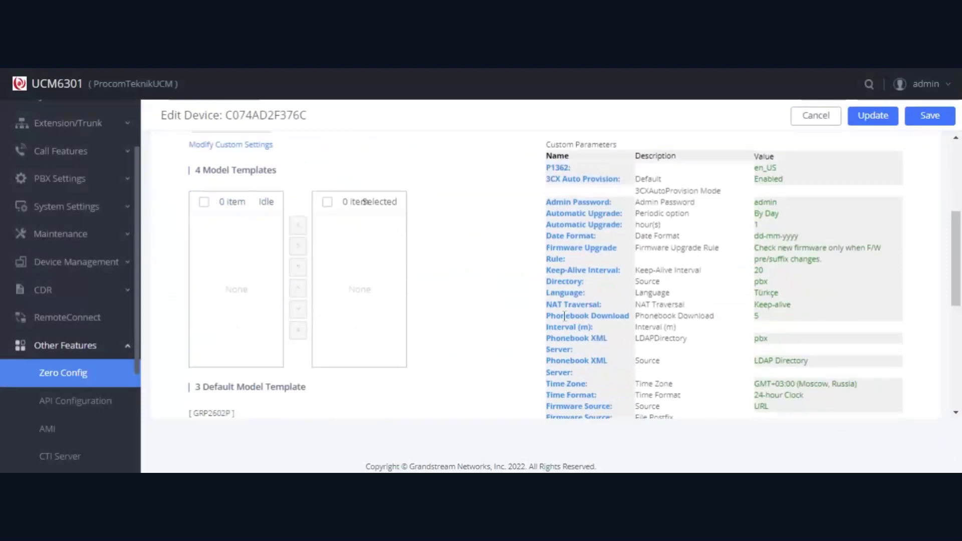
# Examine the device's Default Model Template, Global Templates and Global Policy levels beside the preview of custom parameters
pyautogui.scroll(1, 278, 251)
pyautogui.scroll(-2, 278, 263)
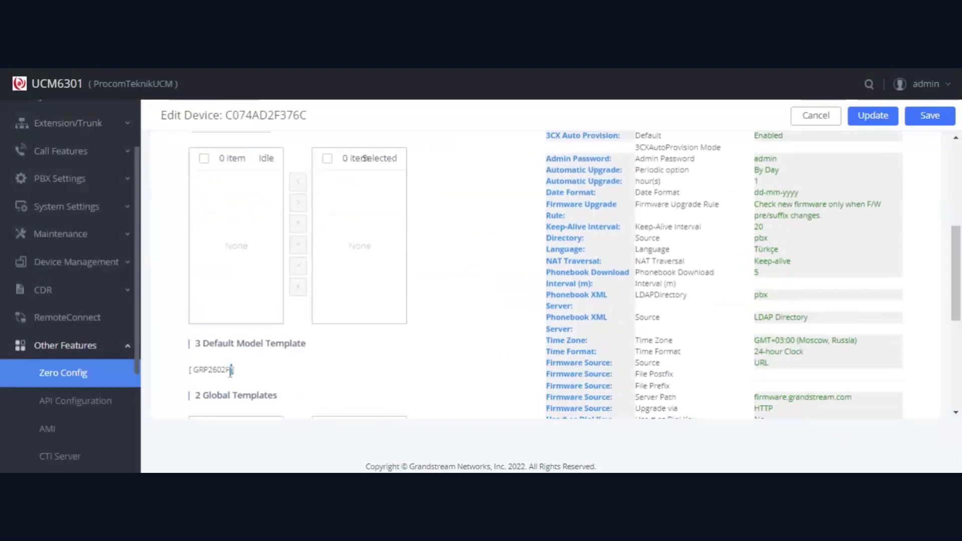
pyautogui.moveTo(231, 371); pyautogui.dragTo(193, 373)
pyautogui.click(290, 357)
pyautogui.scroll(-2, 235, 344)
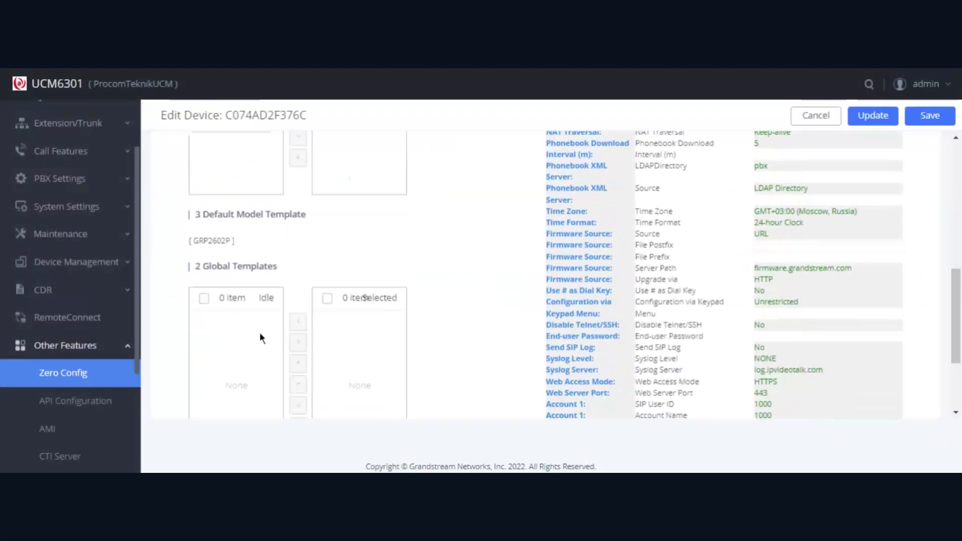
pyautogui.scroll(-3, 365, 328)
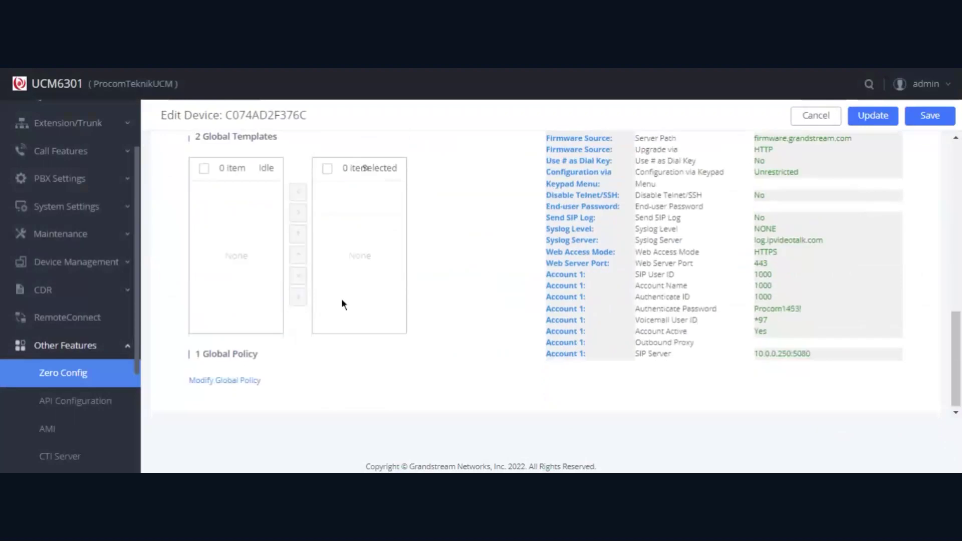
pyautogui.moveTo(257, 353); pyautogui.dragTo(235, 347)
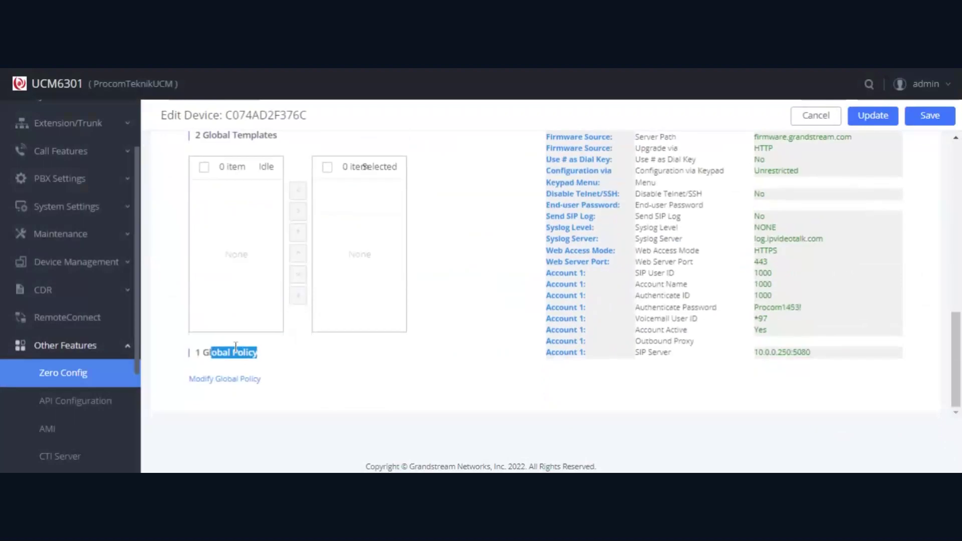
pyautogui.click(235, 347)
pyautogui.scroll(2, 260, 205)
pyautogui.doubleClick(228, 198)
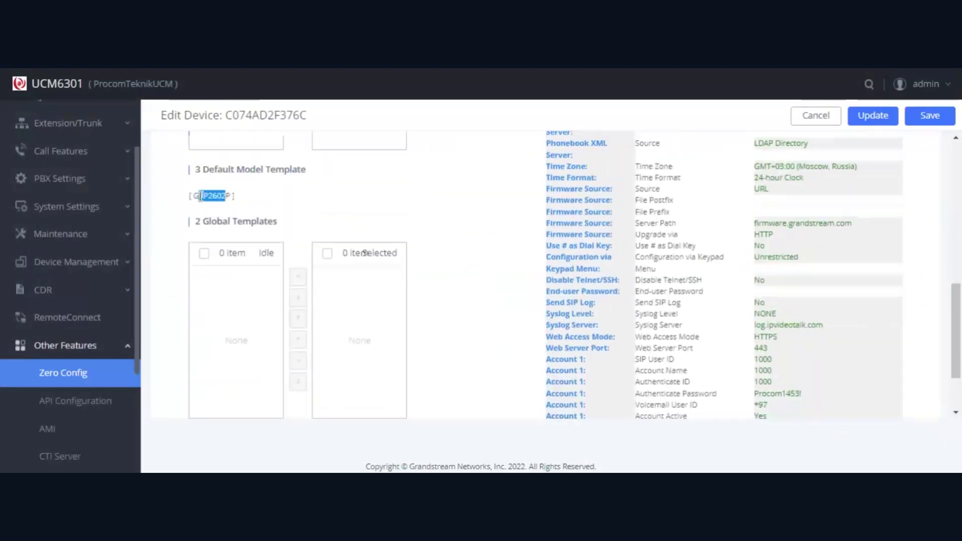
pyautogui.click(277, 196)
pyautogui.scroll(9, 455, 226)
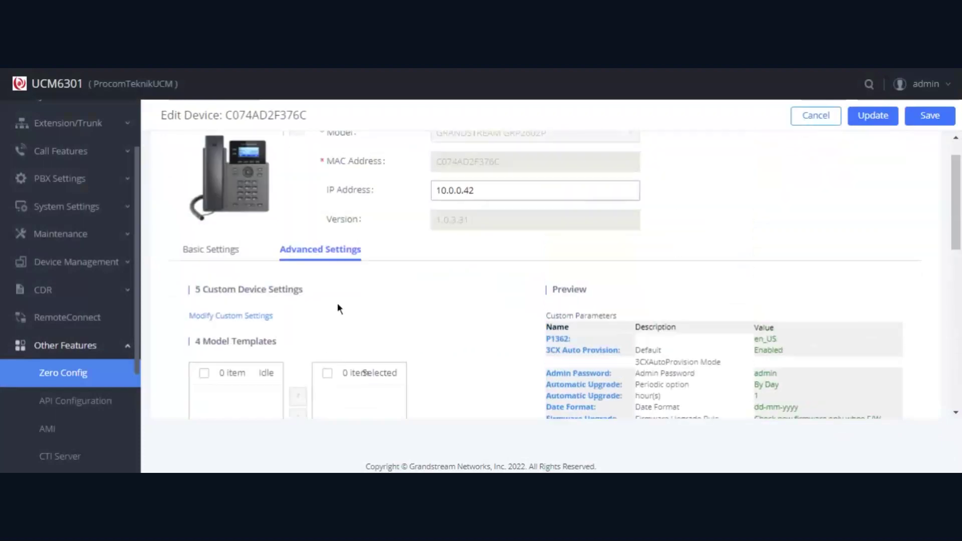
pyautogui.scroll(-4, 637, 301)
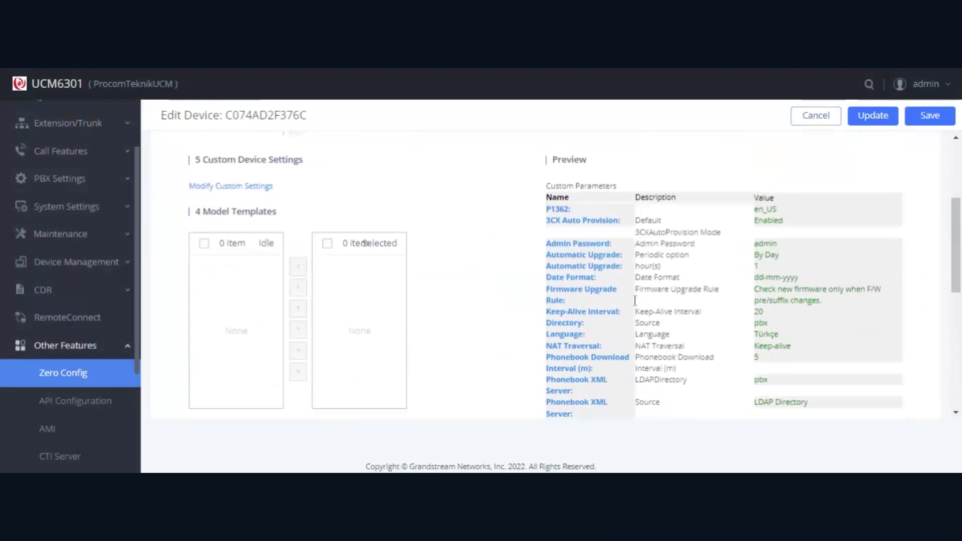
# Return to the device's basic settings and save the device with extension 1002 on Account 1
pyautogui.scroll(5, 635, 302)
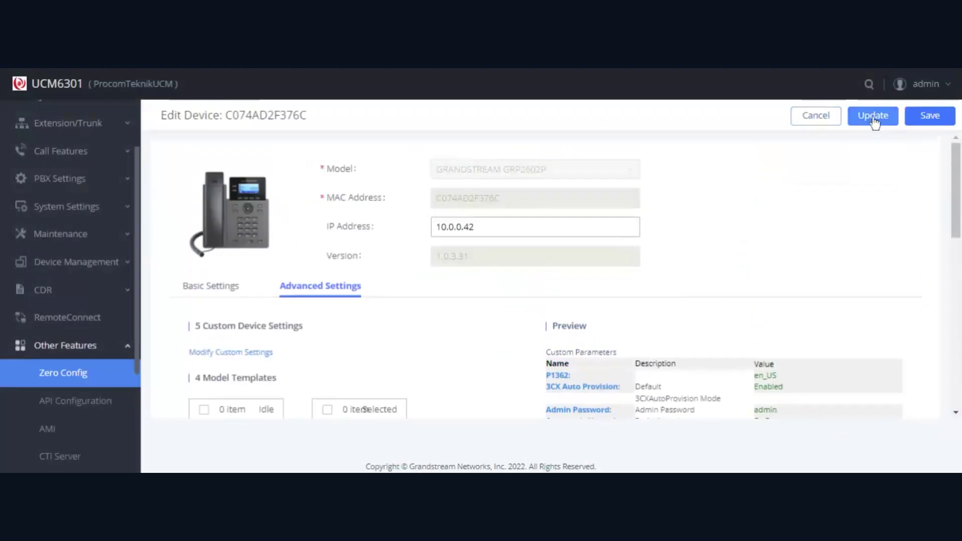
pyautogui.click(220, 288)
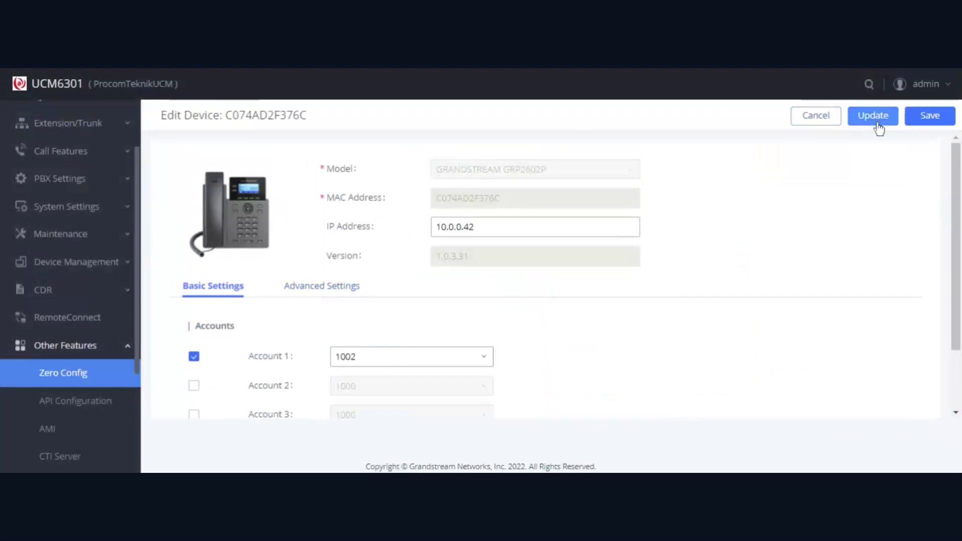
pyautogui.click(922, 120)
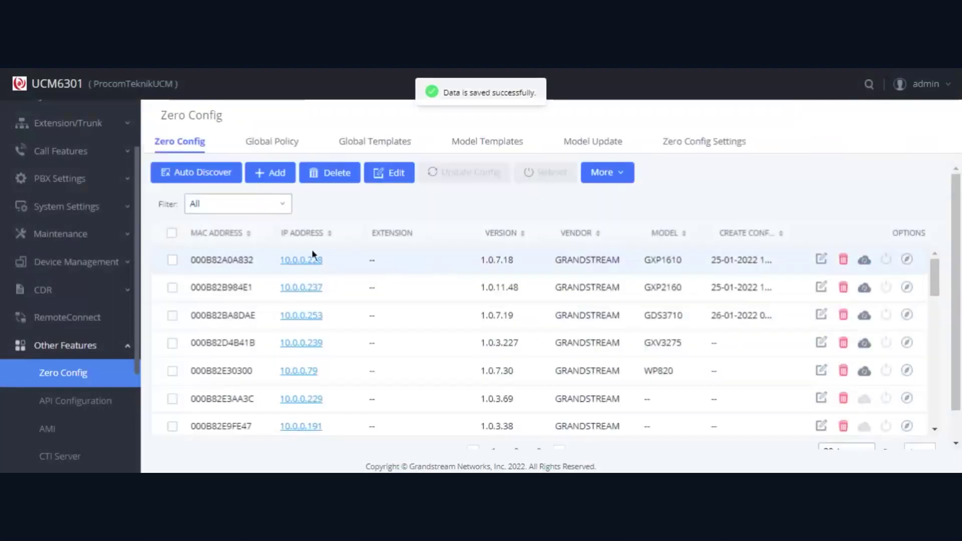
# Select all devices in the Zero Config list and review the bulk actions available for them
pyautogui.click(172, 261)
pyautogui.click(171, 288)
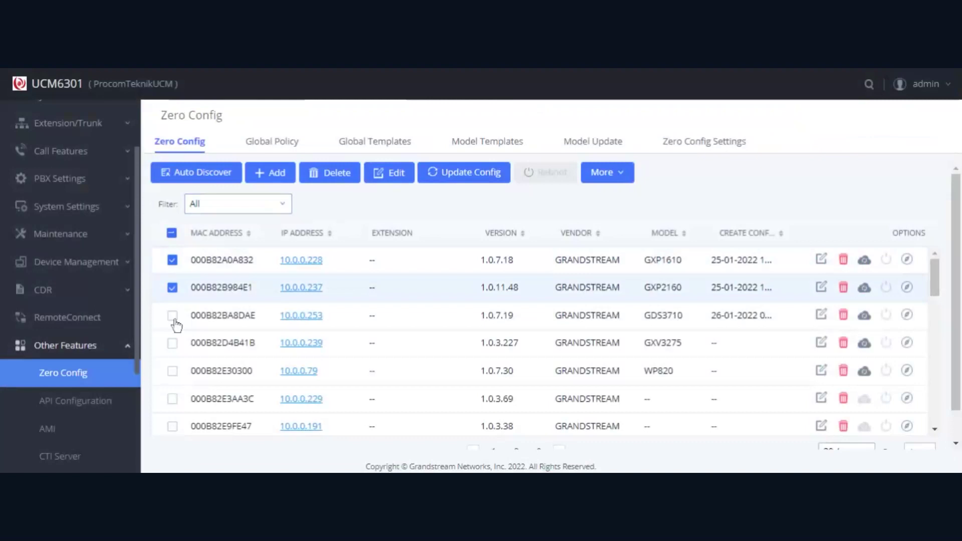
pyautogui.click(171, 232)
pyautogui.click(172, 232)
pyautogui.click(171, 231)
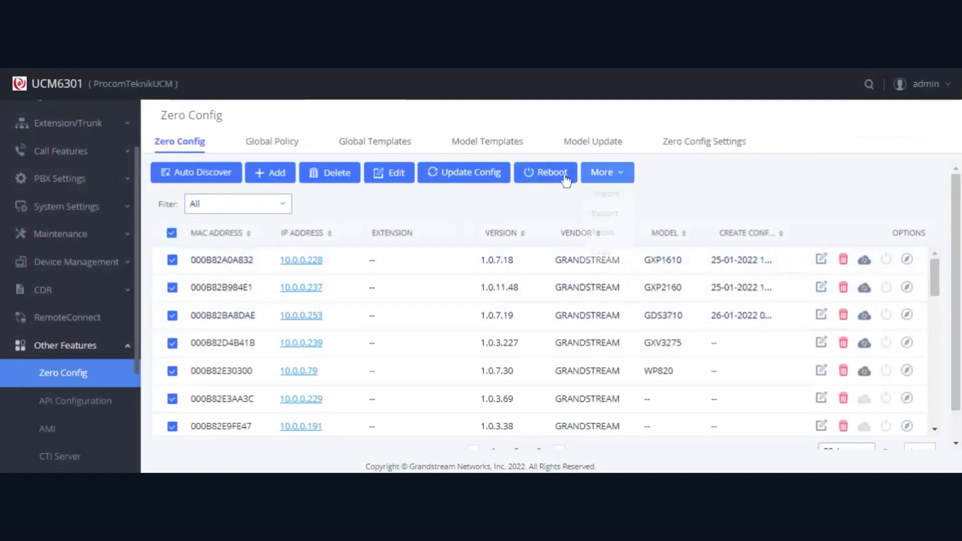
pyautogui.moveTo(611, 178)
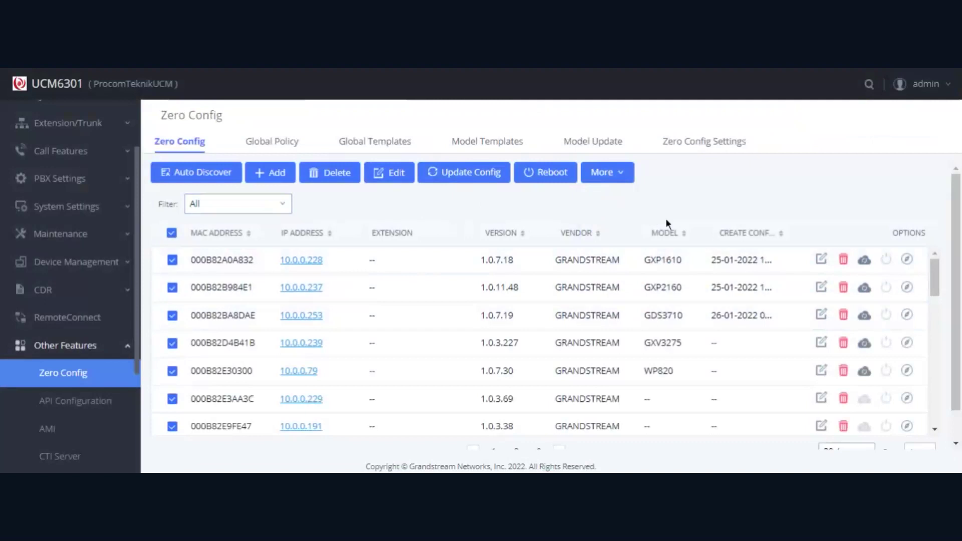
# Examine the device list's columns, including MAC address, extension, vendor, model and options, and clear the device selection
pyautogui.moveTo(892, 233); pyautogui.dragTo(923, 228)
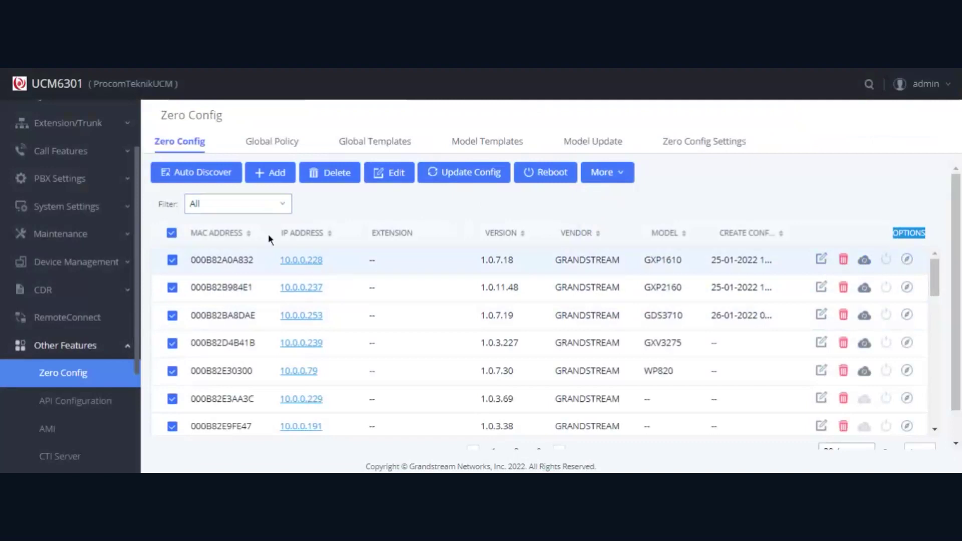
pyautogui.moveTo(250, 264); pyautogui.dragTo(218, 262)
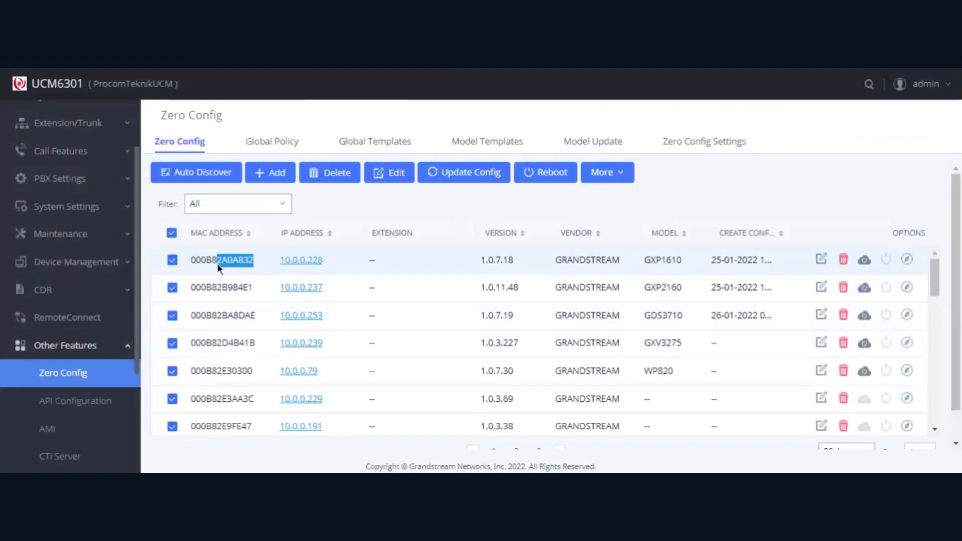
pyautogui.doubleClick(391, 259)
pyautogui.click(407, 266)
pyautogui.moveTo(621, 261); pyautogui.dragTo(596, 264)
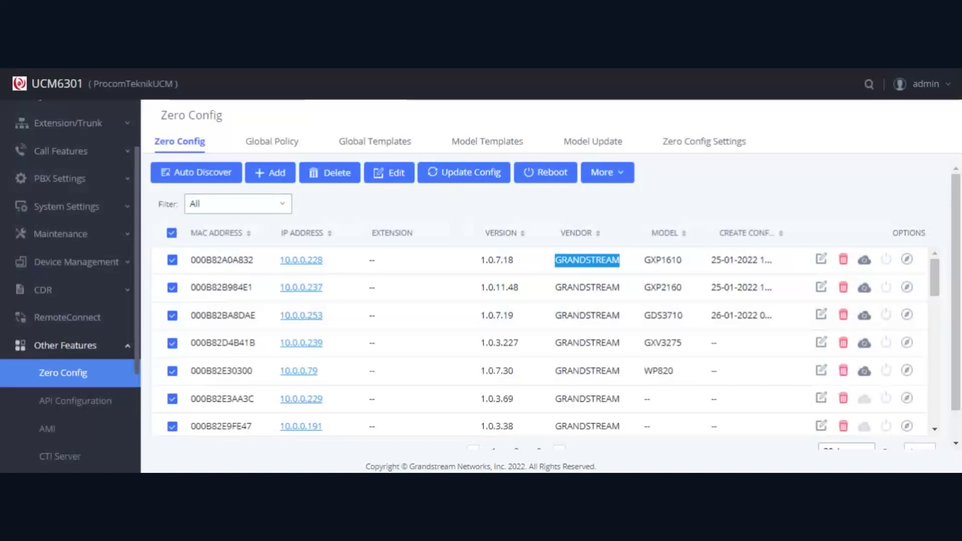
pyautogui.moveTo(645, 261); pyautogui.dragTo(685, 259)
pyautogui.click(717, 264)
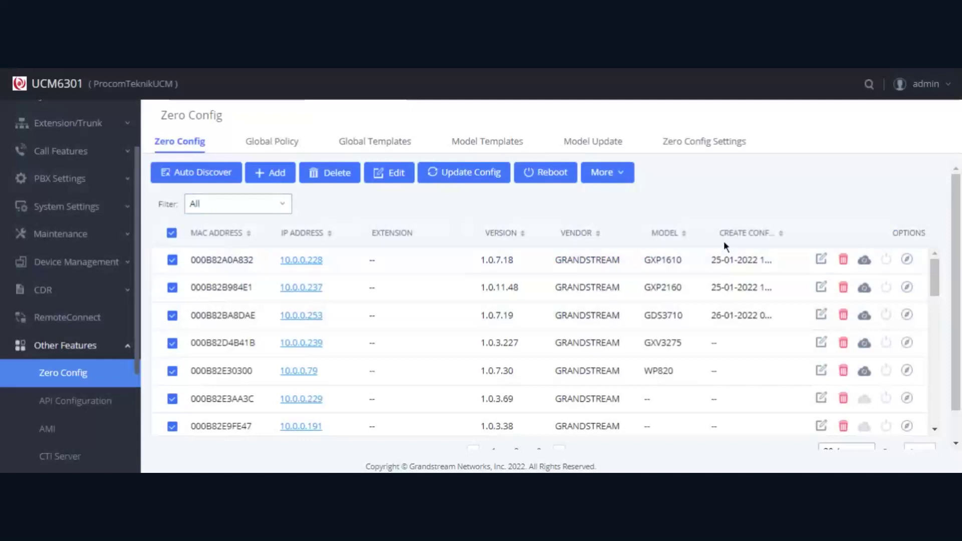
pyautogui.click(173, 234)
# Filter the device list by IP Address for 10.0.0.42
pyautogui.click(253, 209)
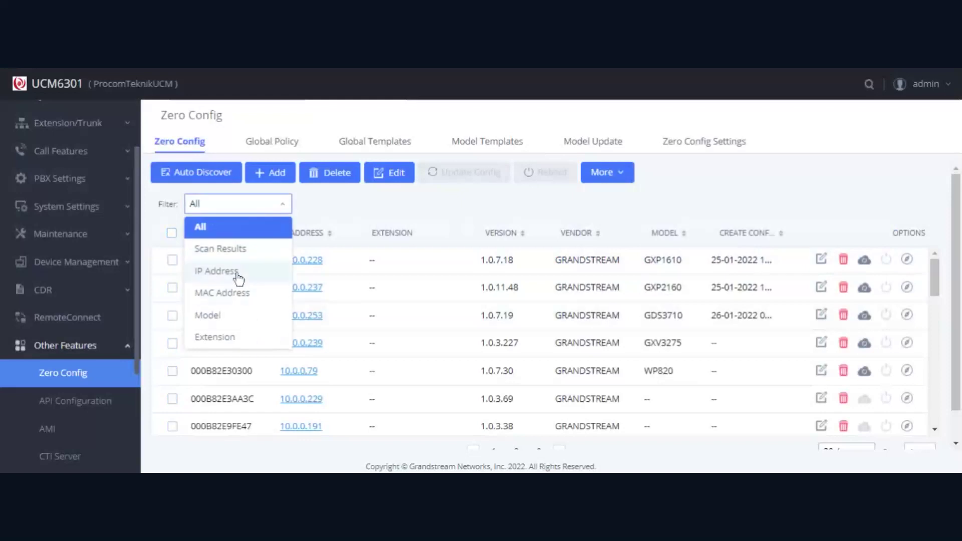
pyautogui.click(236, 272)
pyautogui.click(337, 209)
pyautogui.write('10.0.0.42')
pyautogui.click(412, 205)
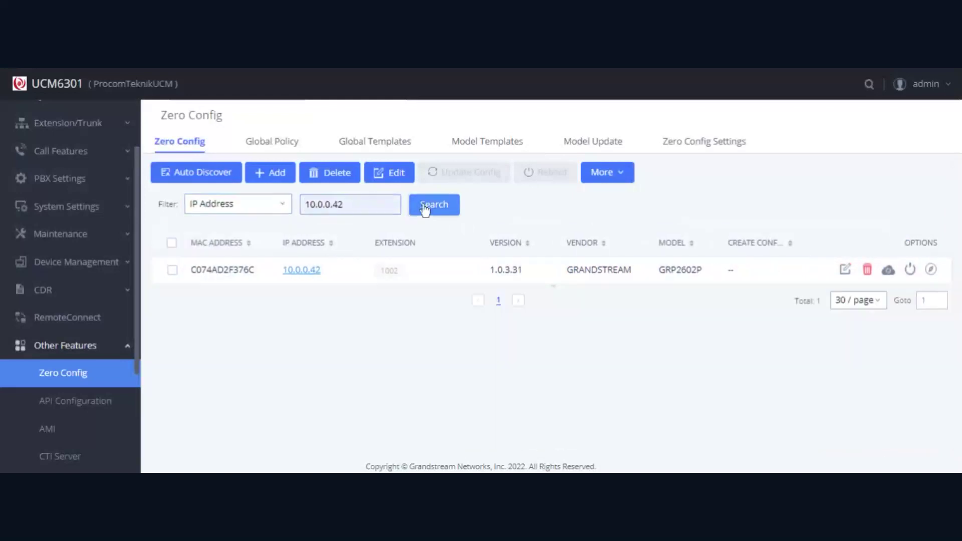
# Send the NOTIFY to the GRP2602P at 10.0.0.42 to update its device settings
pyautogui.click(172, 271)
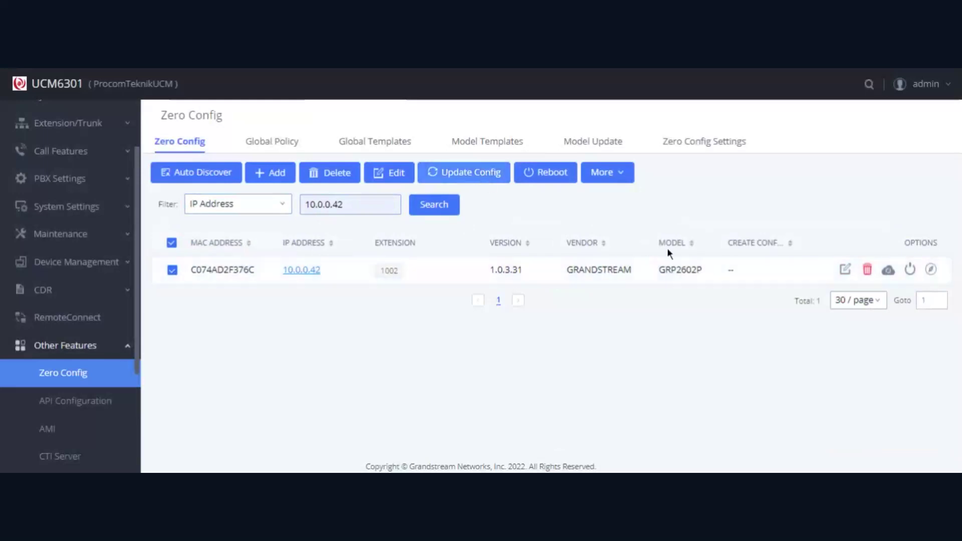
pyautogui.click(888, 273)
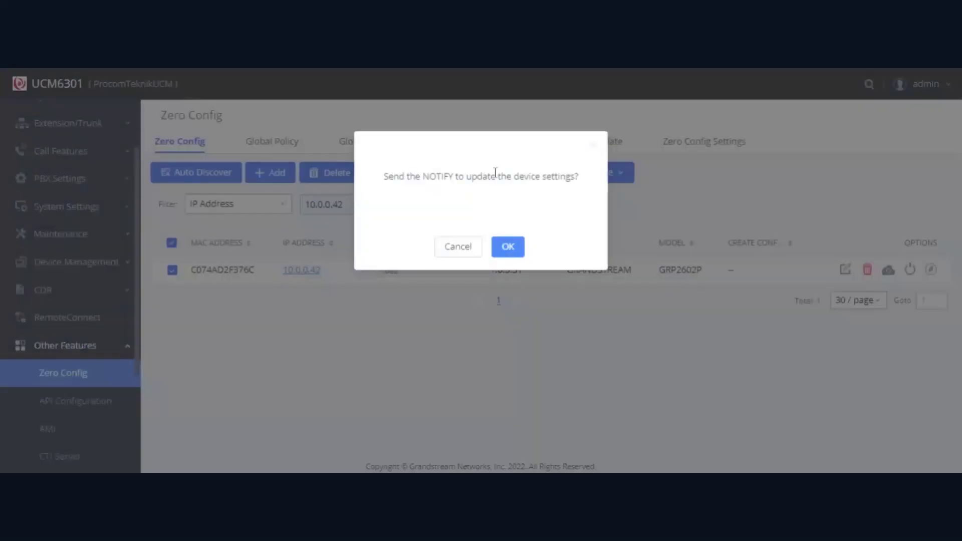
pyautogui.click(507, 249)
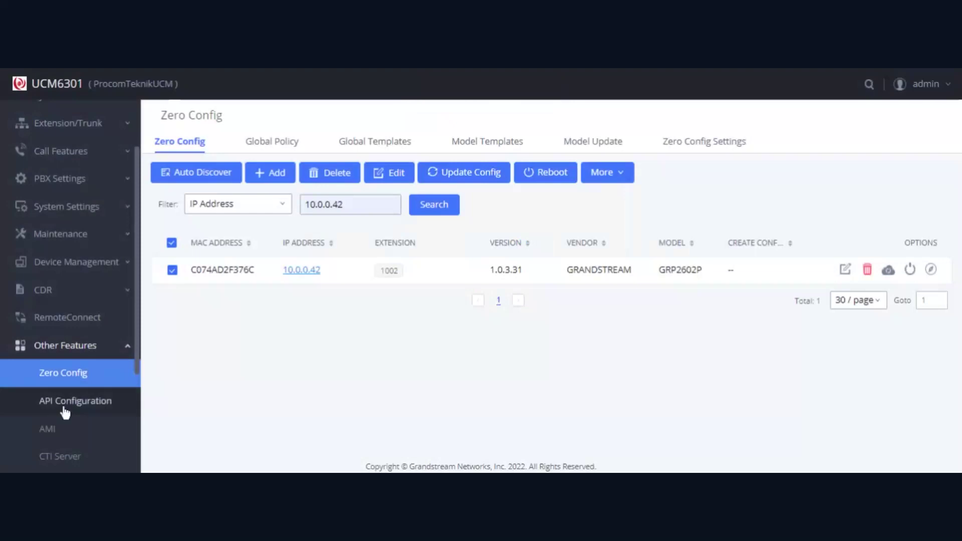
# Reload the Zero Config list and search for IP address 10.0.0.42 again to check the device's configuration creation time
pyautogui.click(64, 371)
pyautogui.click(240, 210)
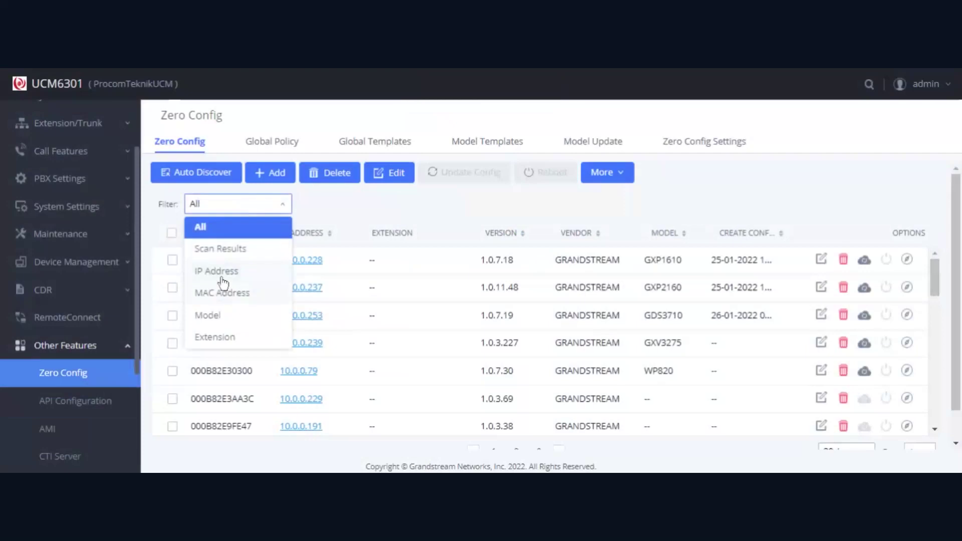
pyautogui.click(216, 271)
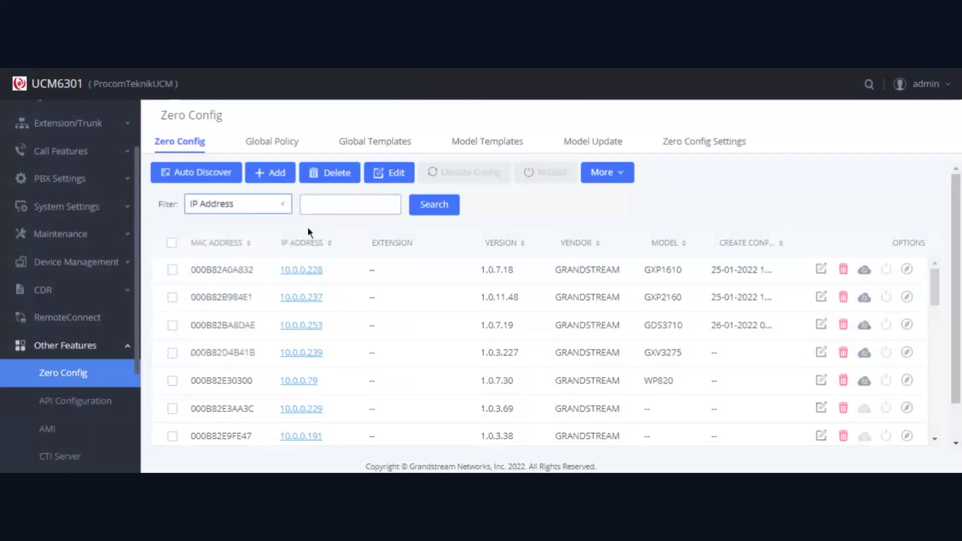
pyautogui.click(320, 204)
pyautogui.write('10.0.0.42')
pyautogui.click(432, 210)
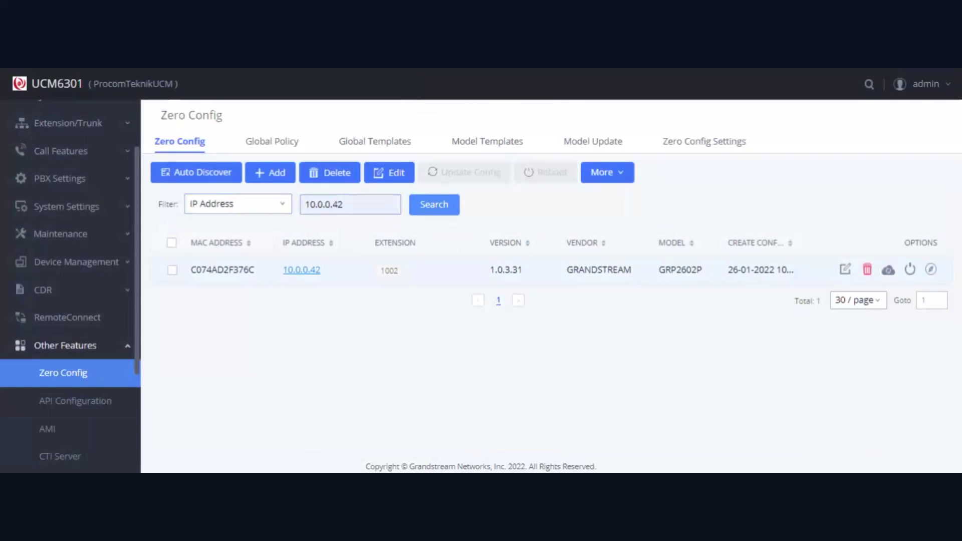
# Open the Extensions list to check the IP and port registration of extension 1002
pyautogui.scroll(1, 85, 179)
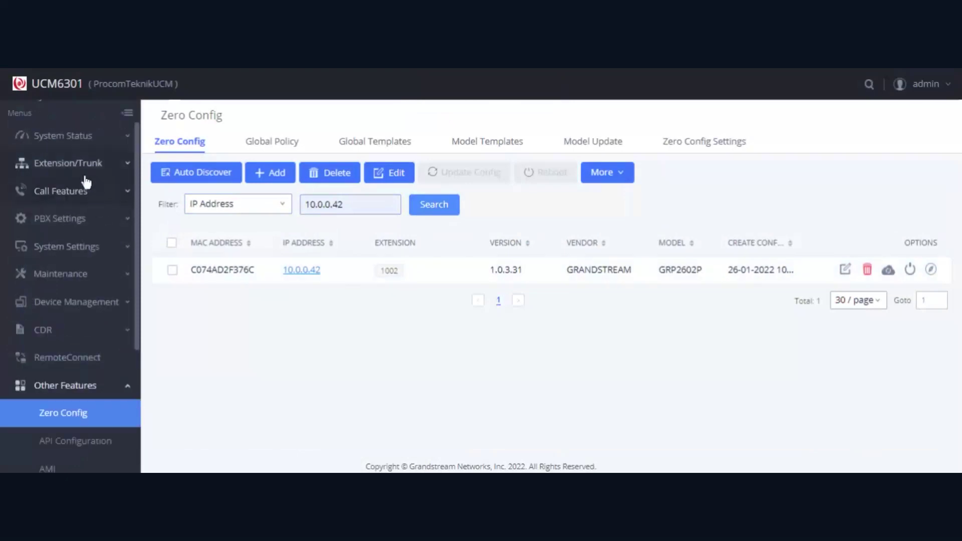
pyautogui.click(85, 172)
pyautogui.click(85, 199)
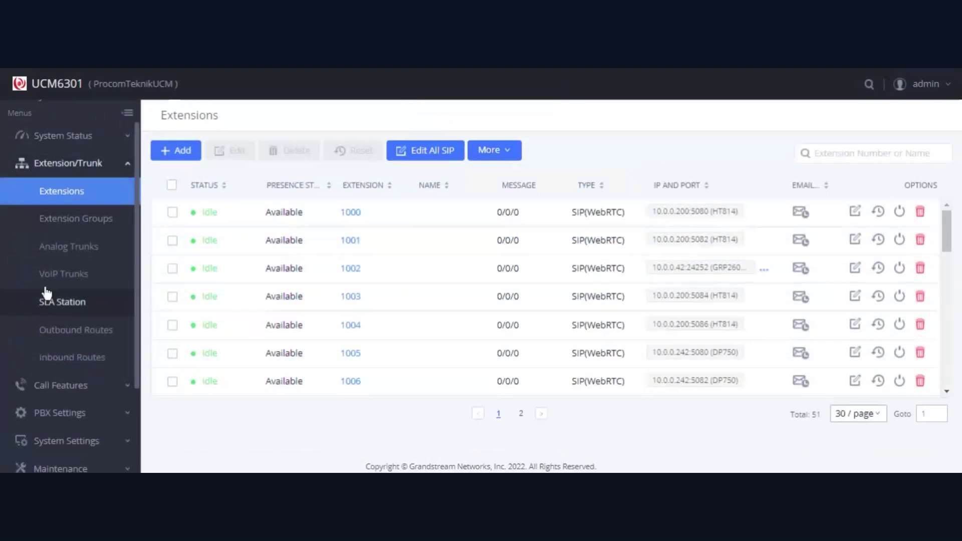
# Return to the Zero Config device list
pyautogui.scroll(-5, 47, 294)
pyautogui.click(73, 457)
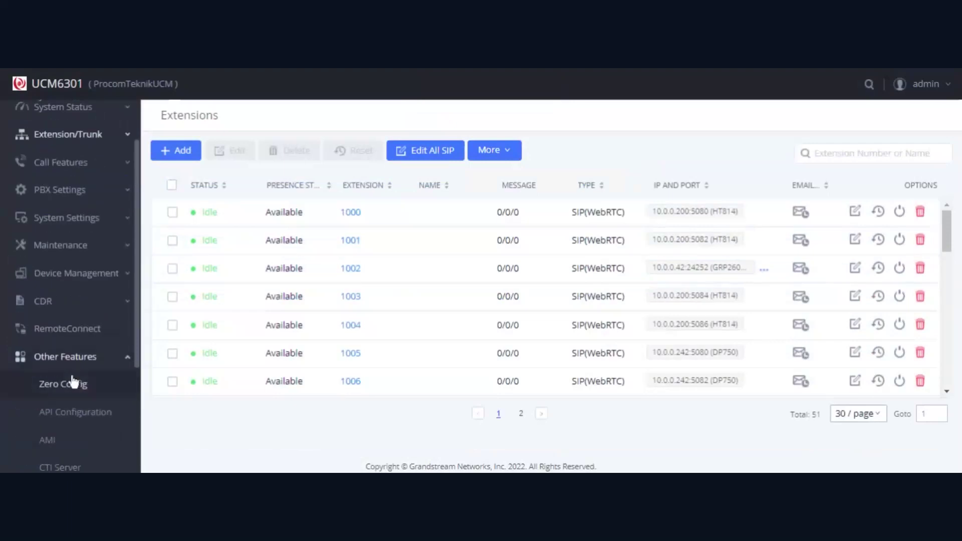
pyautogui.click(68, 383)
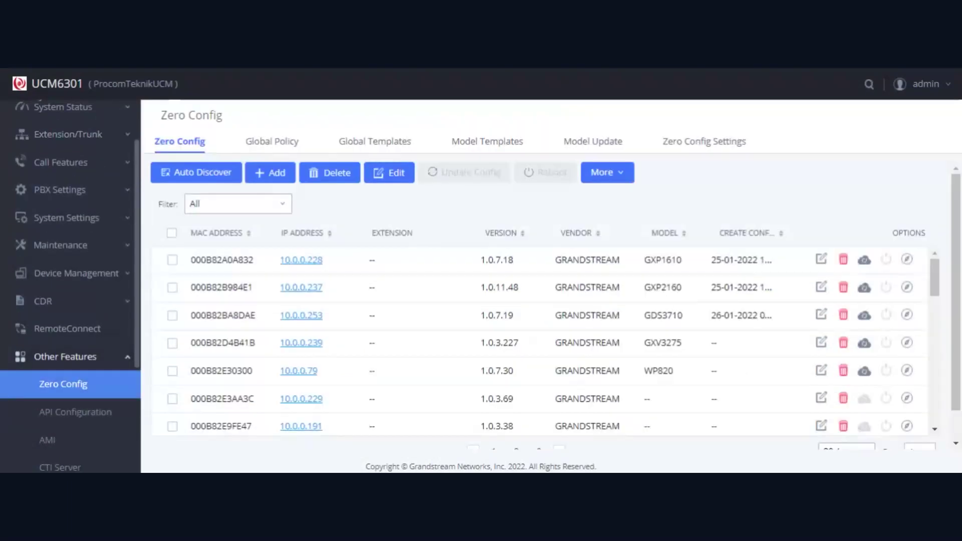